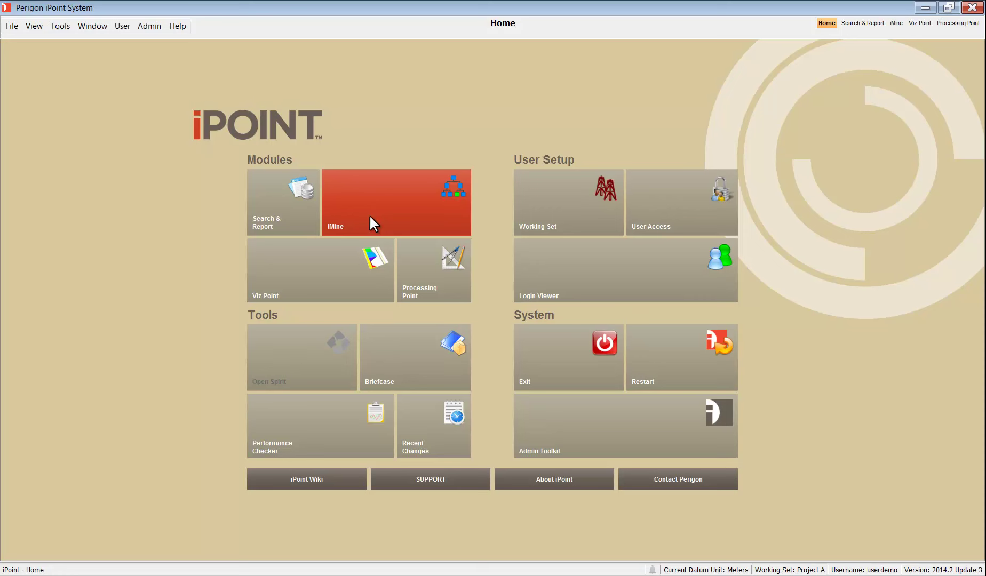
Open iMine and connect the second dataset tree to the Petra data connection
click(370, 216)
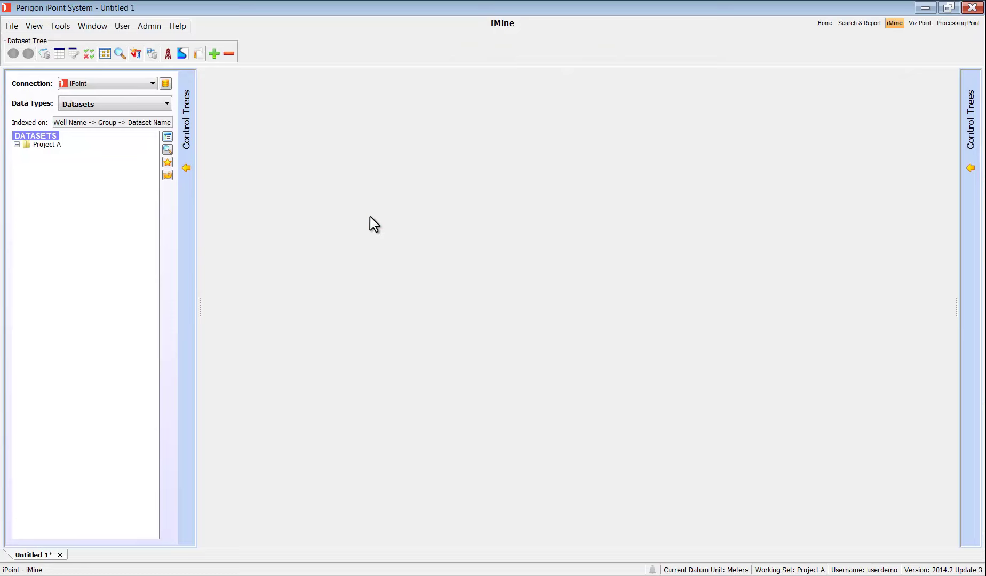
click(146, 107)
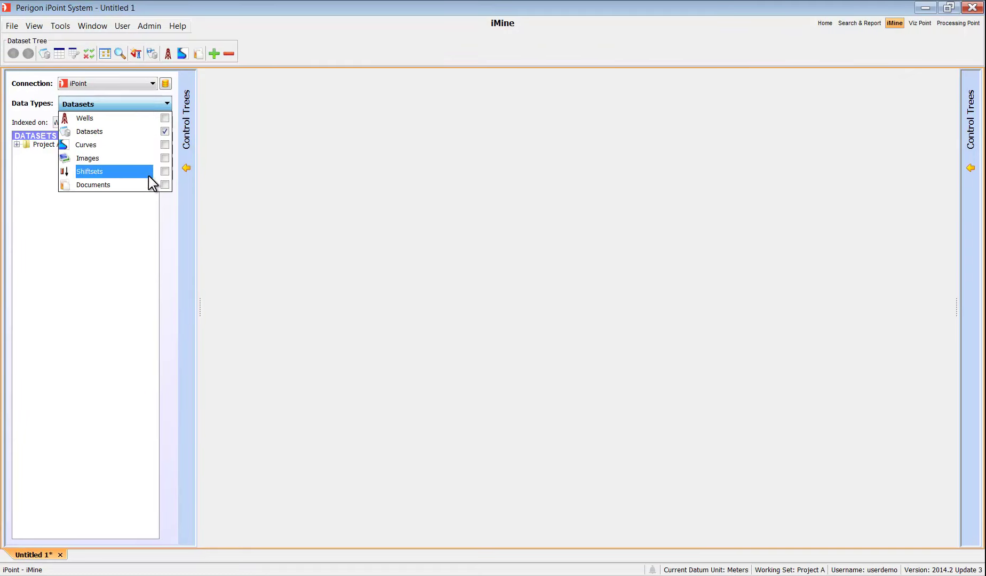
click(267, 193)
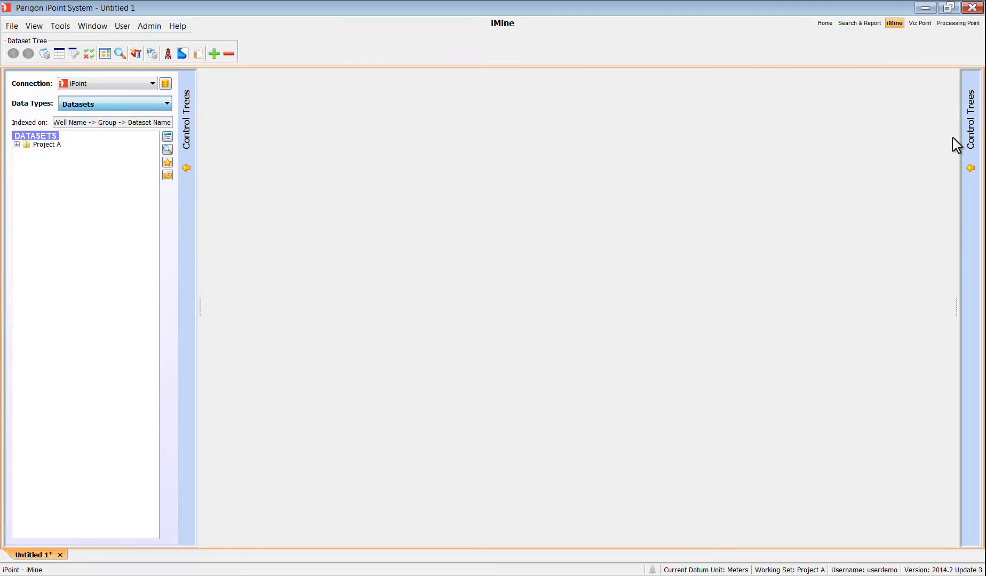
click(971, 168)
click(952, 83)
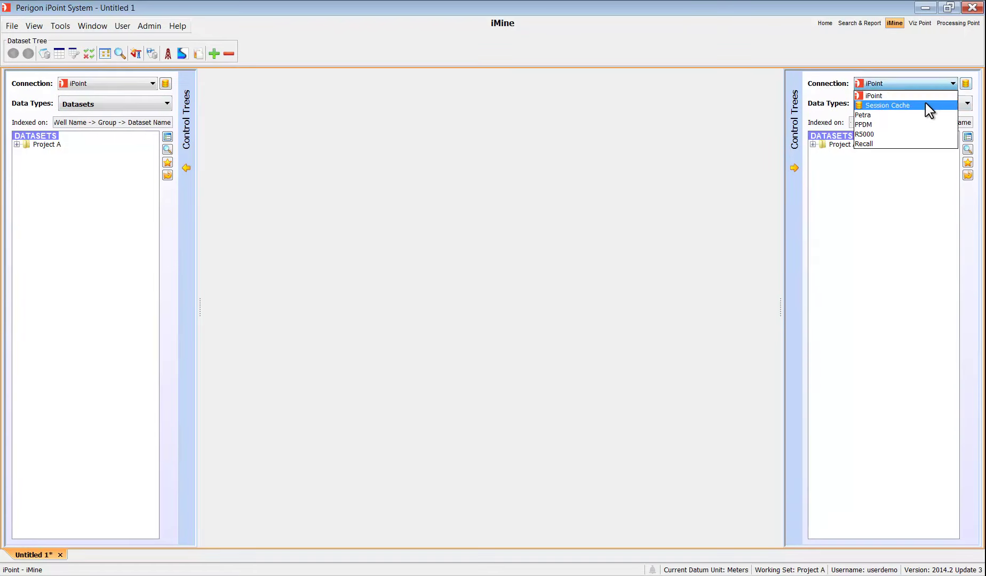
click(919, 117)
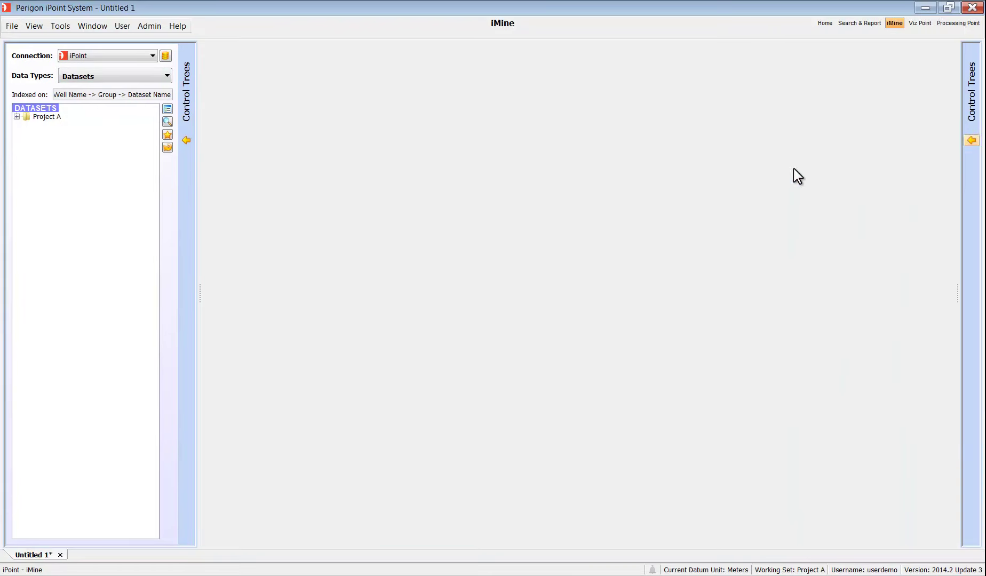
Expand Project A > Well A01 > CORE DATA > CCA and open the CCA dataset
click(16, 117)
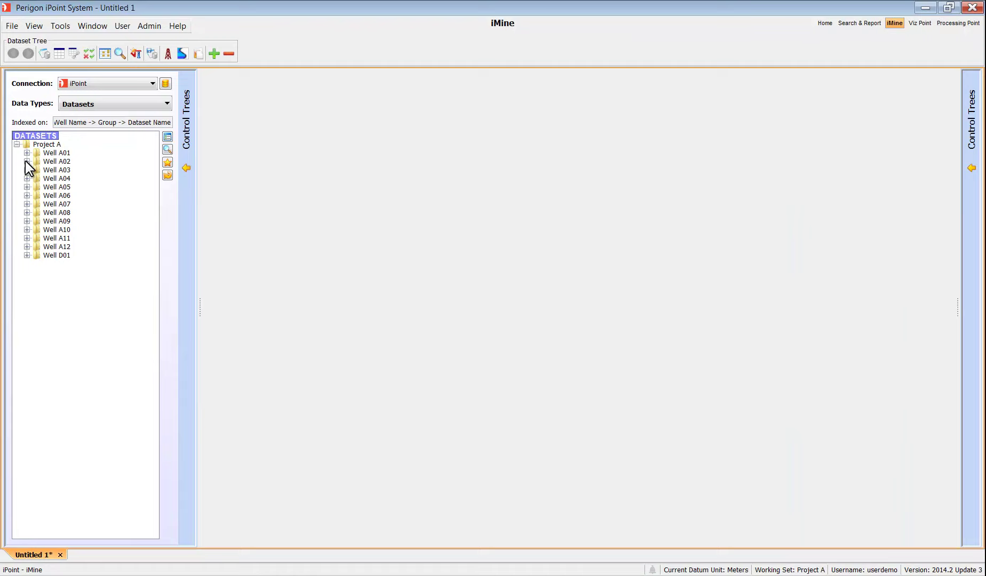
click(27, 154)
click(37, 169)
click(47, 178)
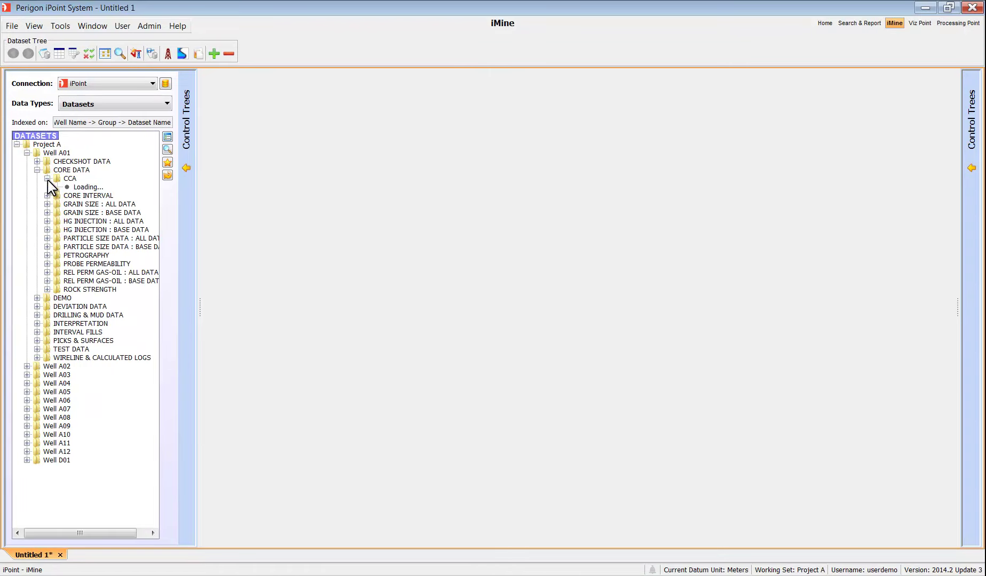
double_click(115, 187)
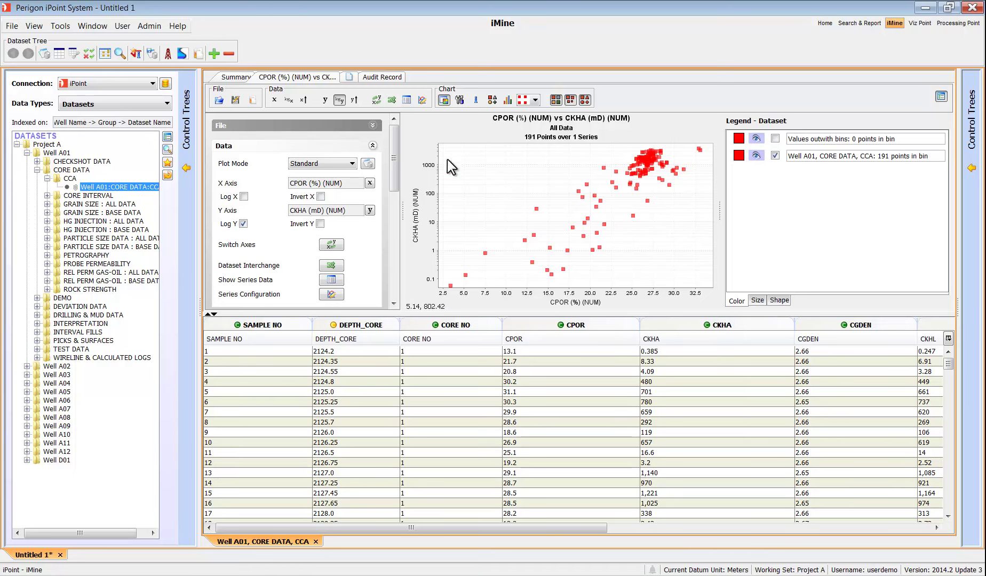
Show the CCA dataset's Summary, scrolled to its Curve Statistics and Document Integration sections
click(235, 77)
drag(941, 221, 941, 313)
drag(538, 294, 665, 310)
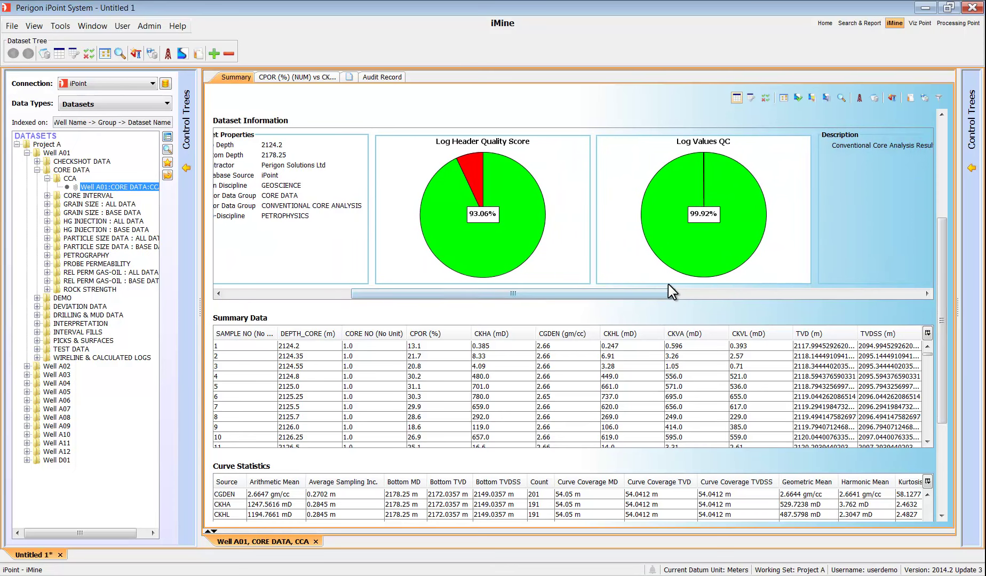
drag(941, 358, 954, 478)
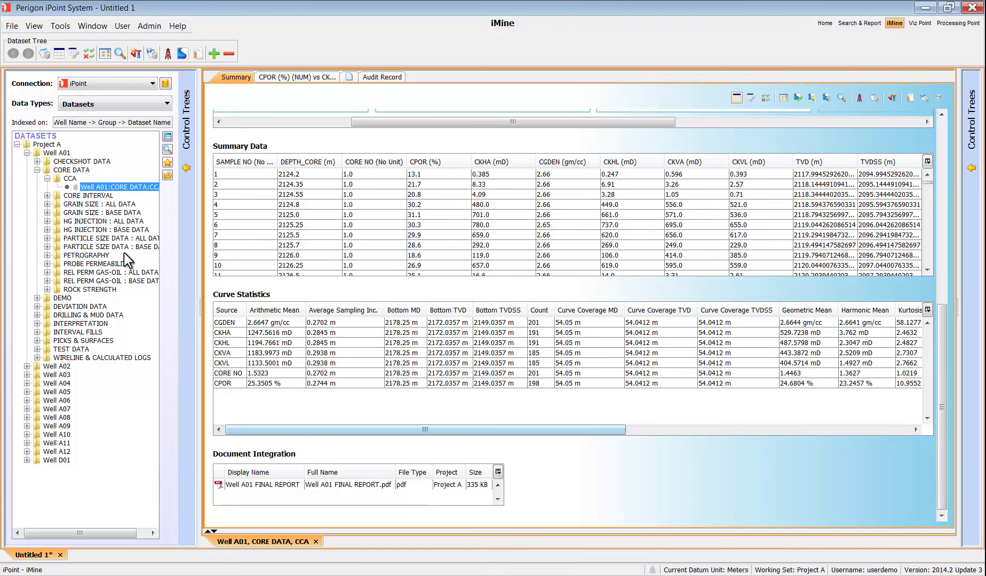
click(88, 196)
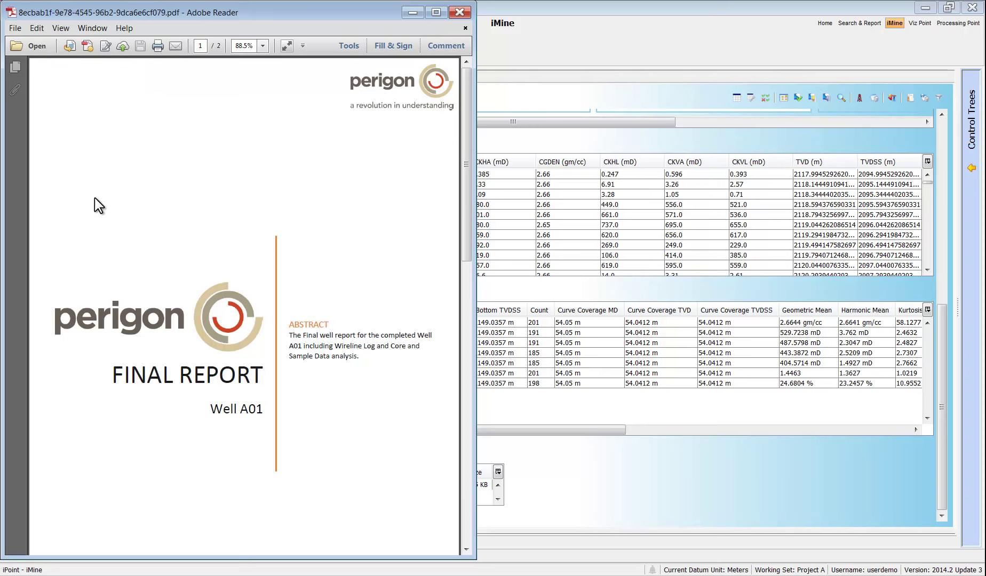
click(457, 14)
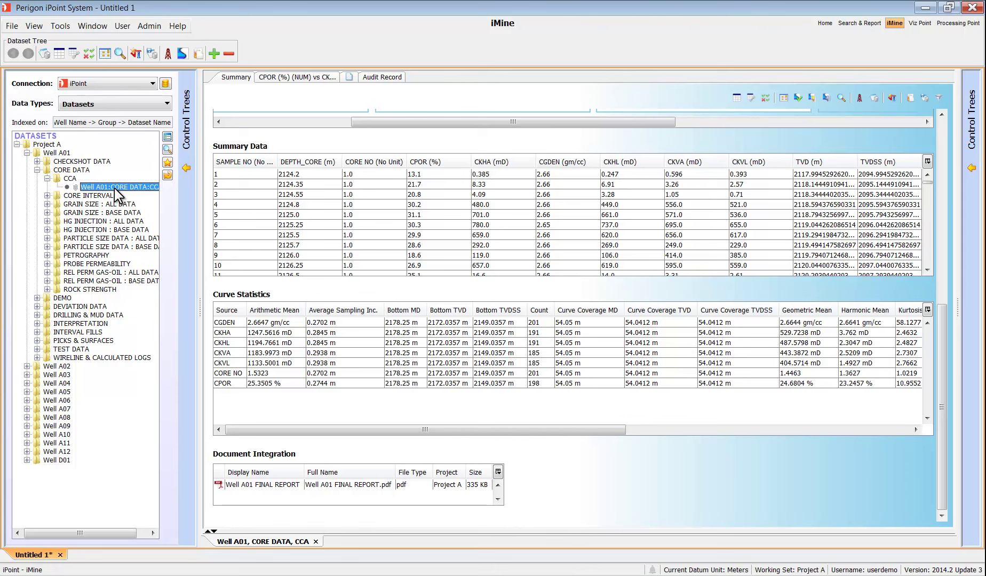
Move Dataset Name to second place in the tree's index order and remove Group
click(168, 137)
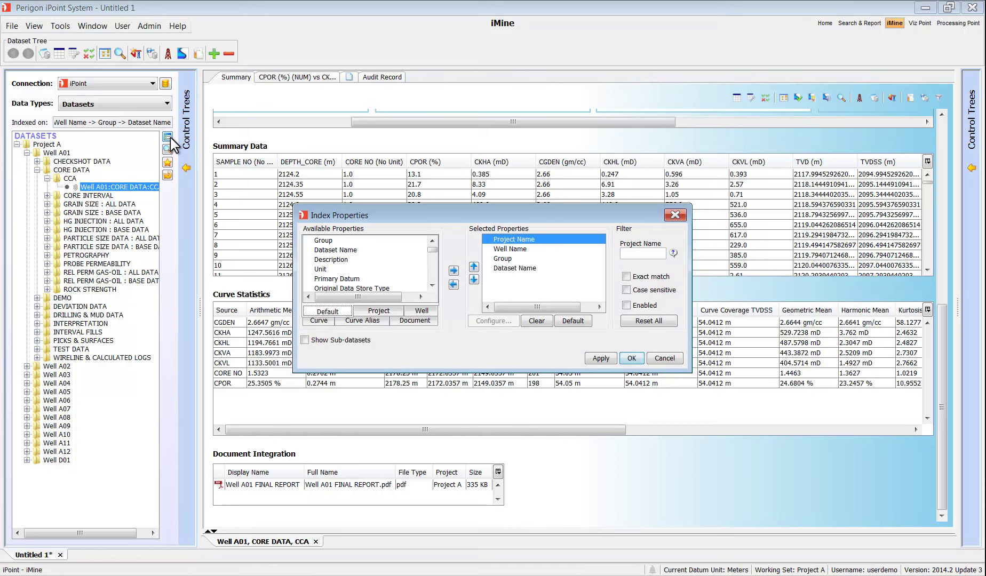
click(518, 268)
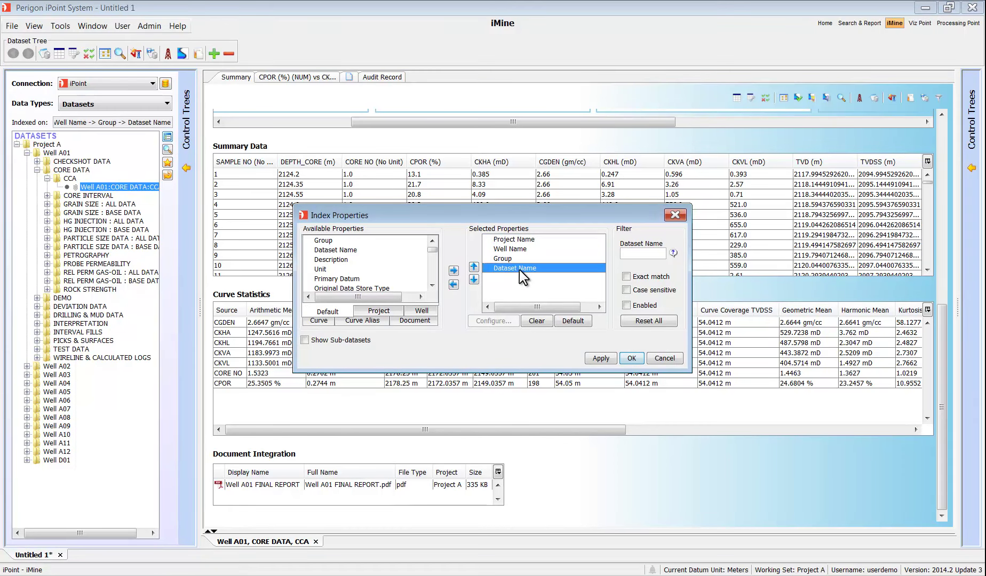
click(474, 267)
click(474, 267)
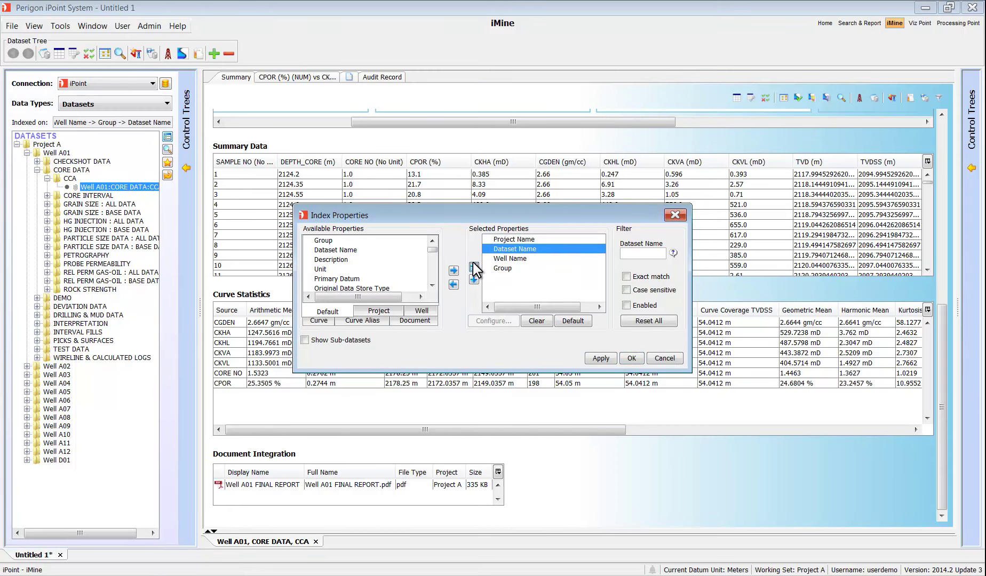
double_click(505, 268)
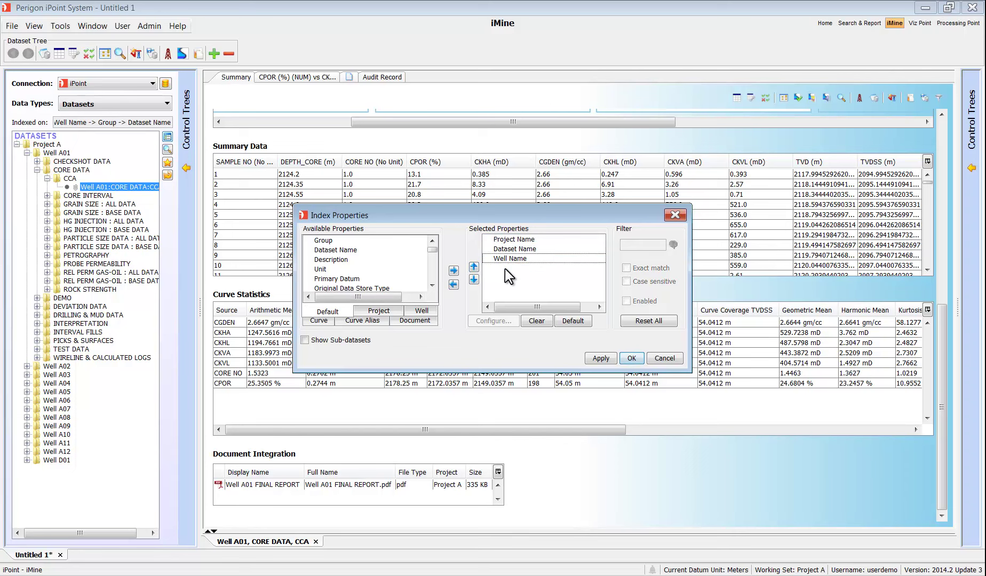
Filter Dataset Name to CCA, apply the indexing, and expand Project A > CCA
click(506, 250)
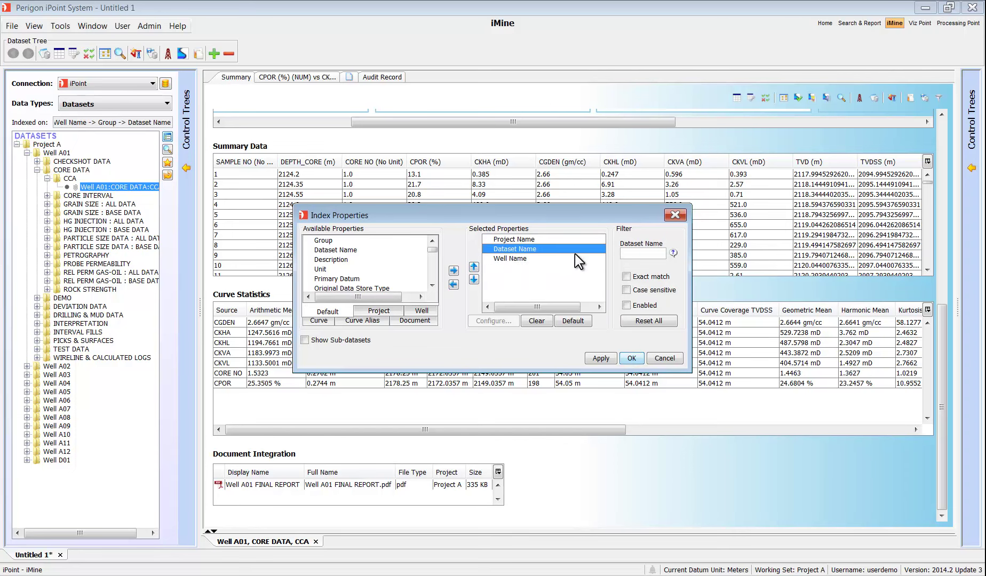
click(635, 255)
text(CCA)
click(637, 363)
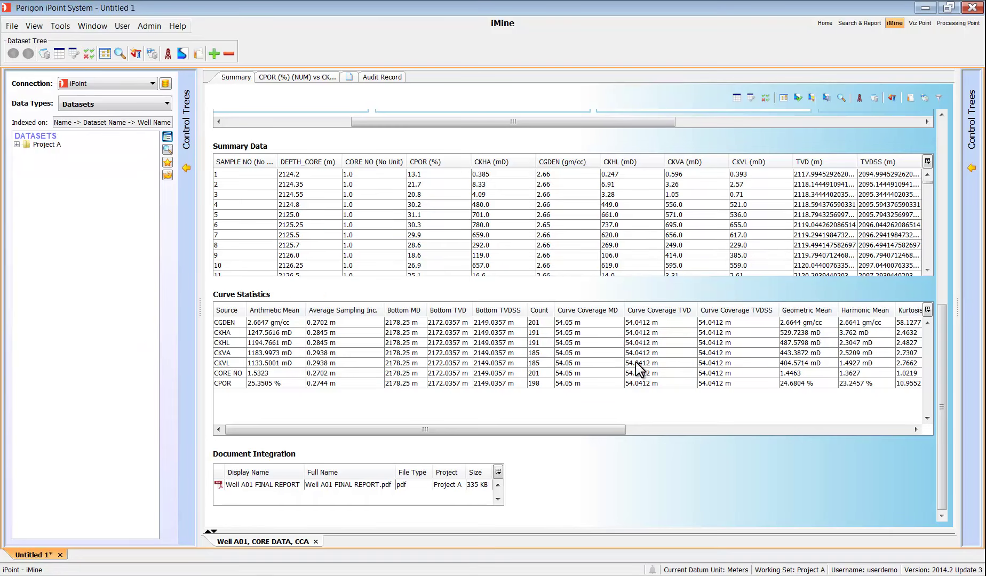
click(16, 144)
click(26, 153)
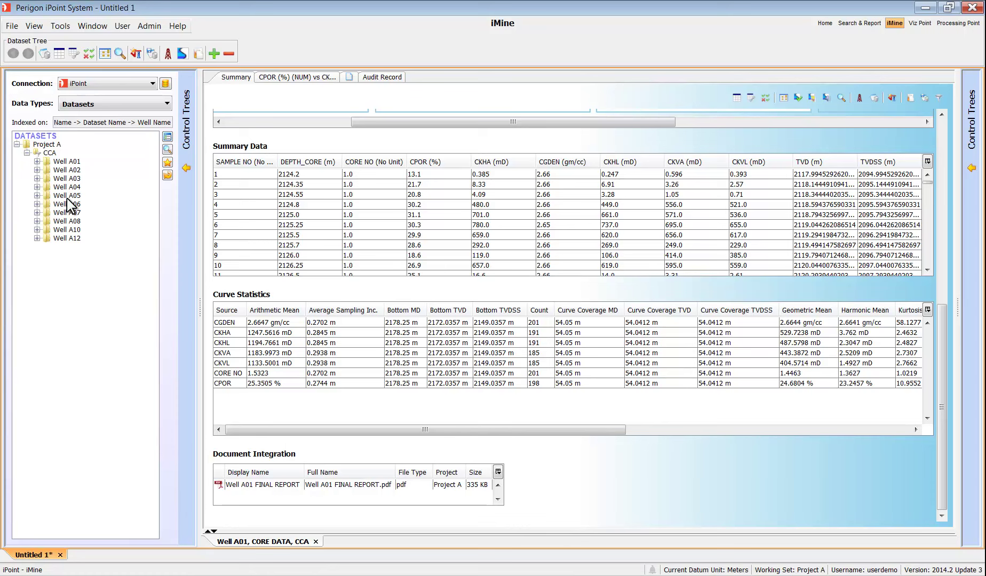
Send the CCA wells to a new map using the default basemap
right_click(50, 152)
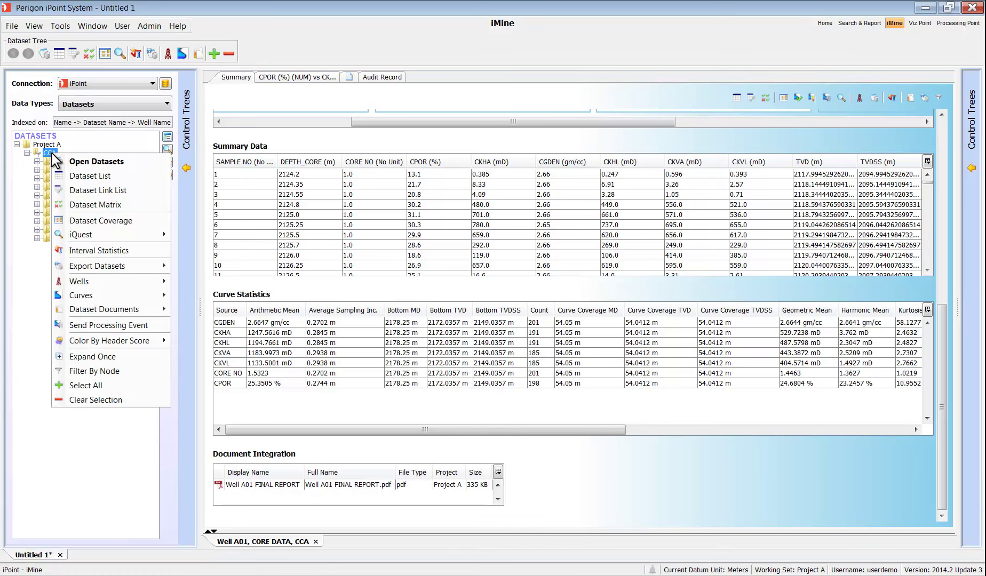
mouse_move(134, 281)
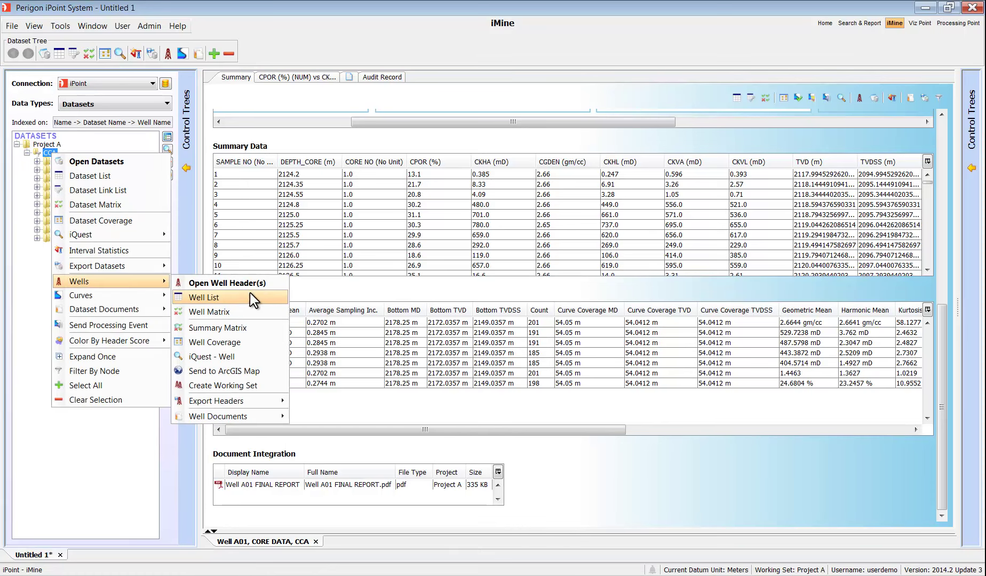
click(259, 366)
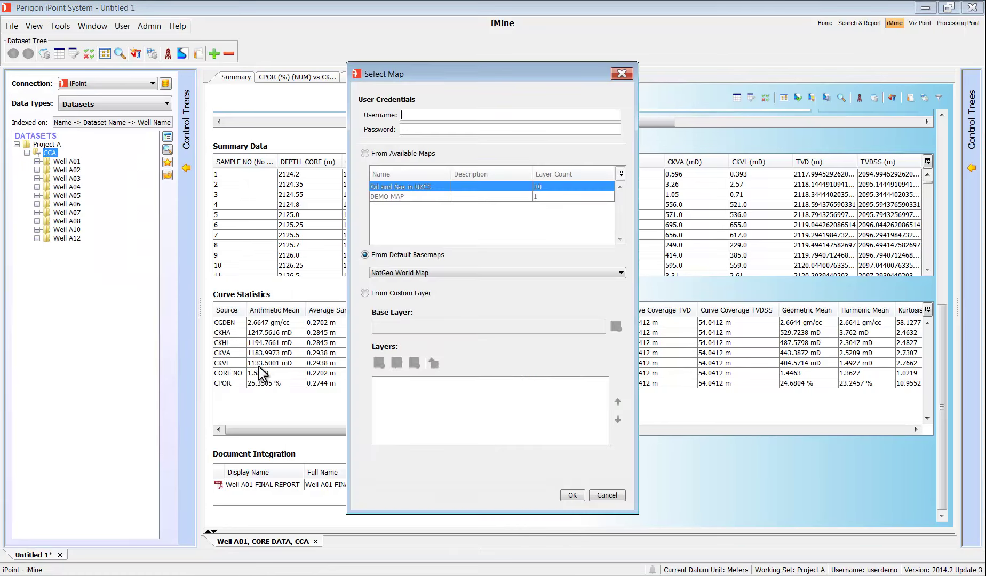
click(577, 499)
scroll(634, 341, up, 5)
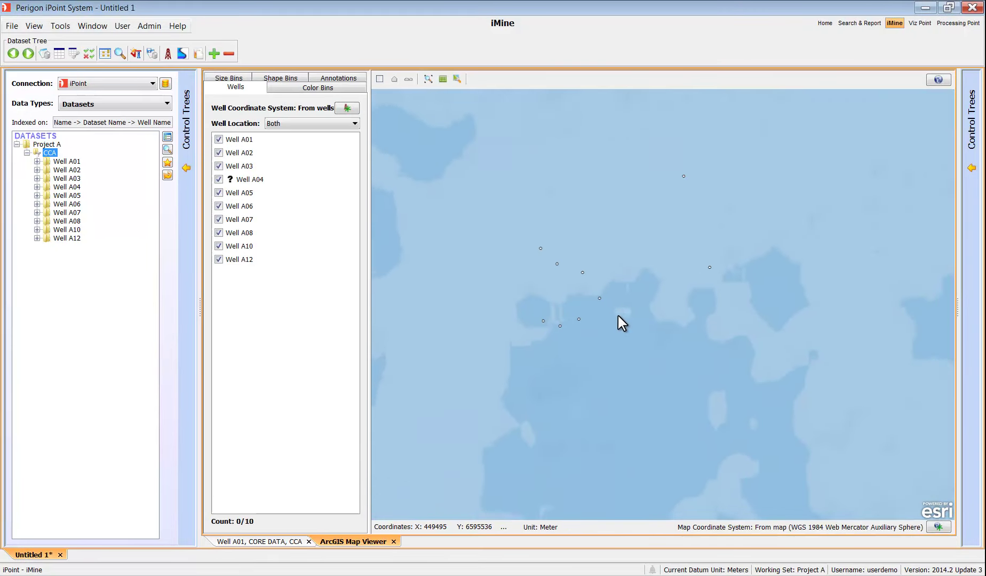
Set the map's well size bins to use the Count curve statistic
click(234, 79)
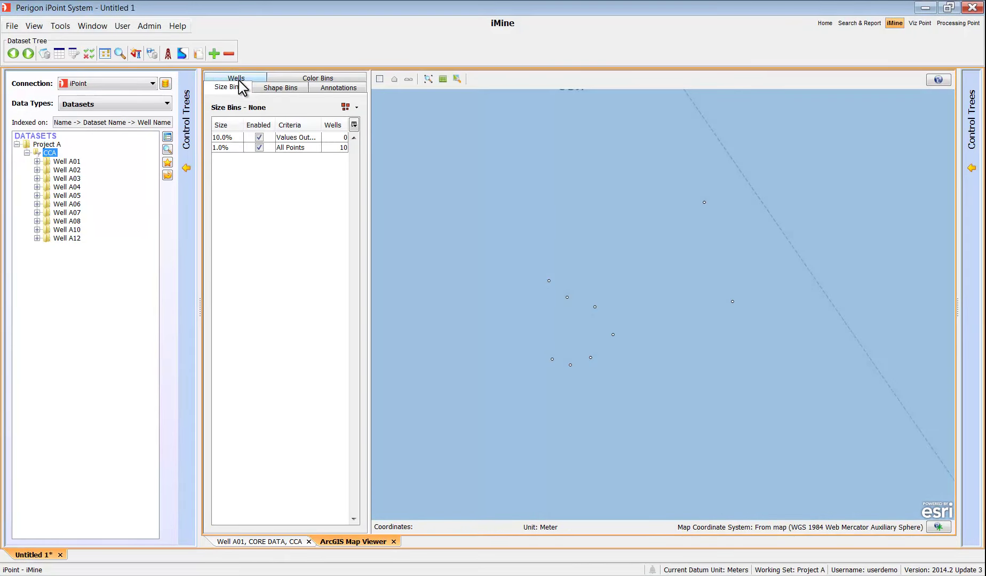
click(345, 108)
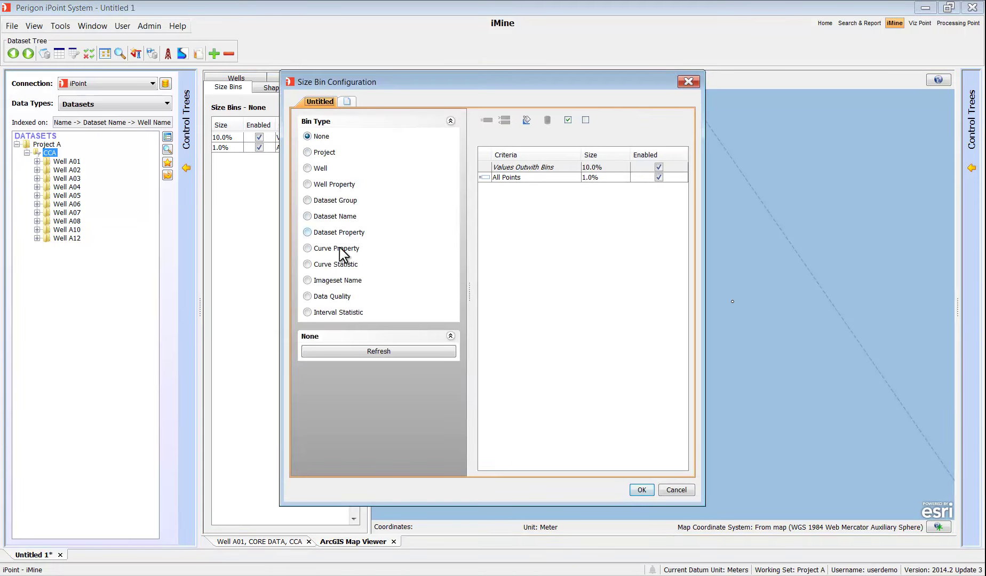
click(337, 265)
click(392, 351)
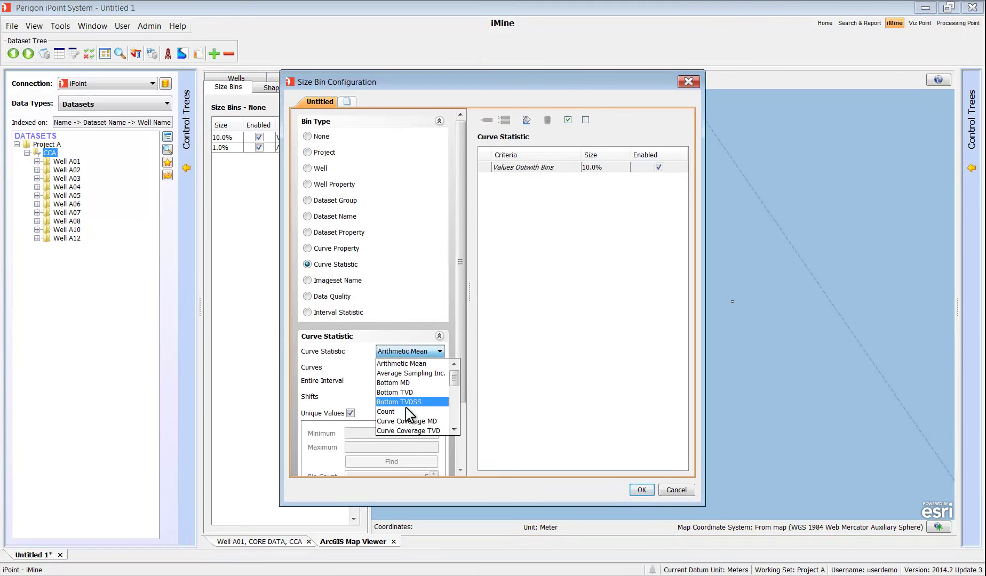
click(409, 412)
Choose CORE DATA > CCA > CPOR as Well A01's sizing curve
click(409, 368)
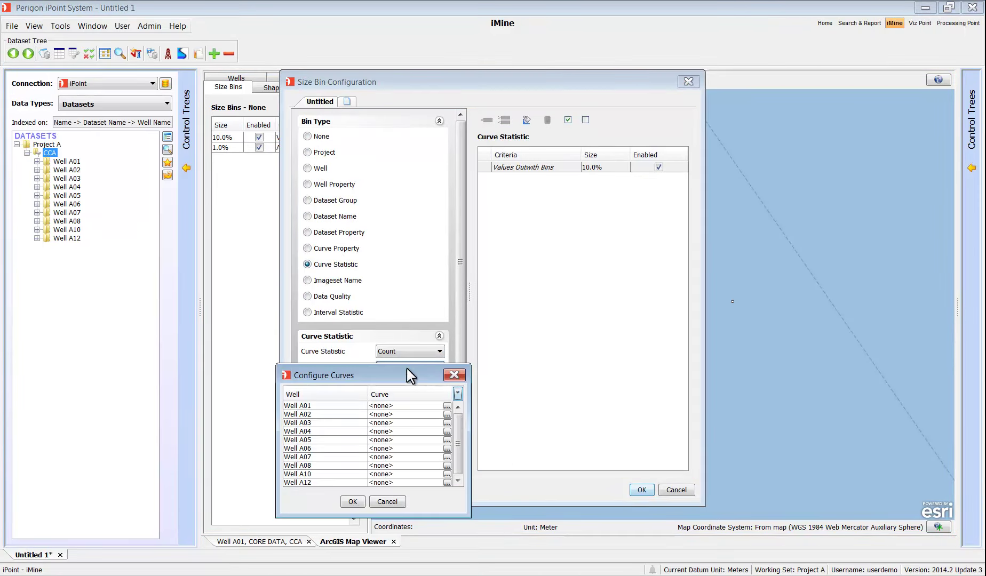
click(447, 406)
click(419, 434)
click(406, 451)
click(418, 462)
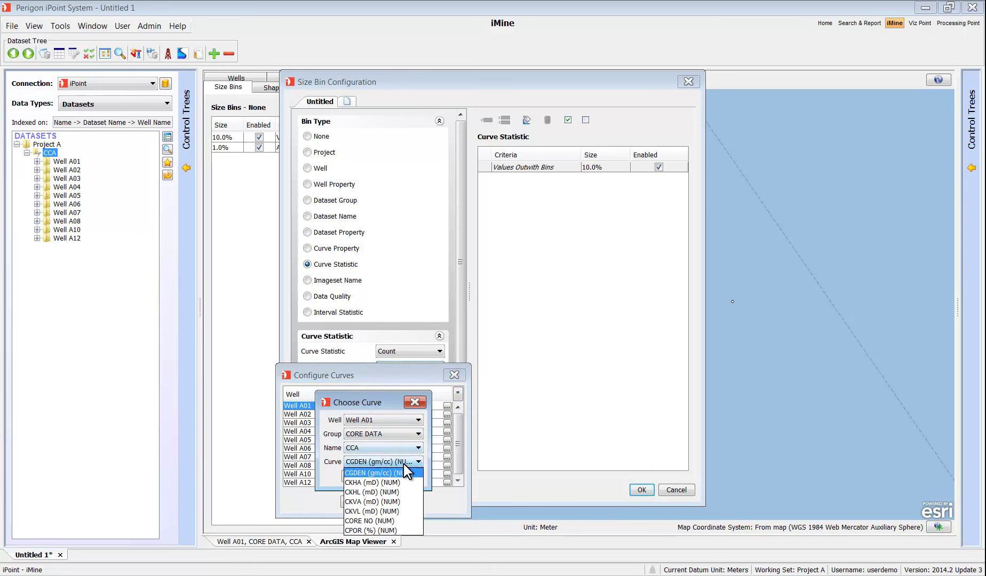
click(403, 531)
click(353, 476)
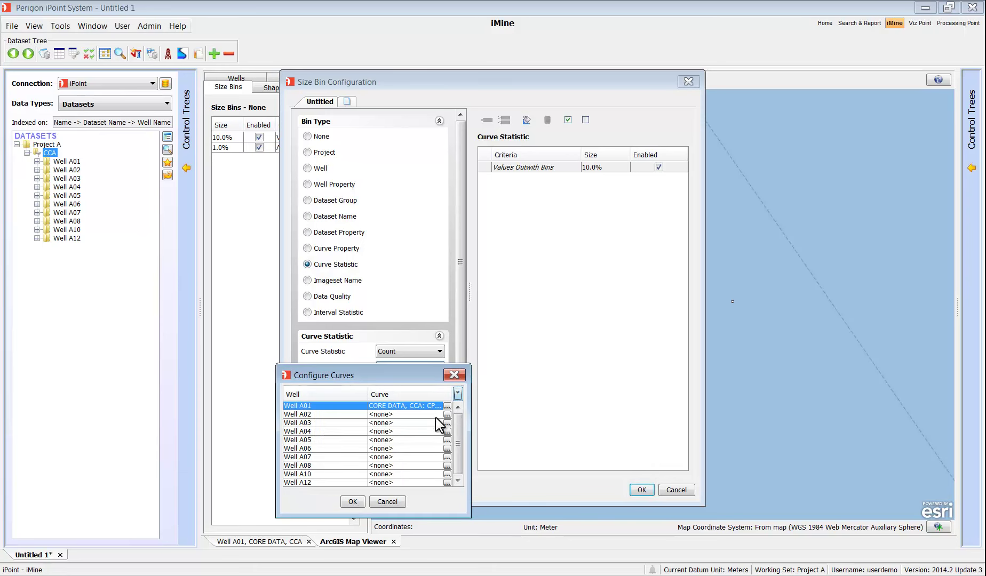
Cascade CPOR to all wells, create size bins from 42 to 227, and apply
click(457, 395)
click(504, 424)
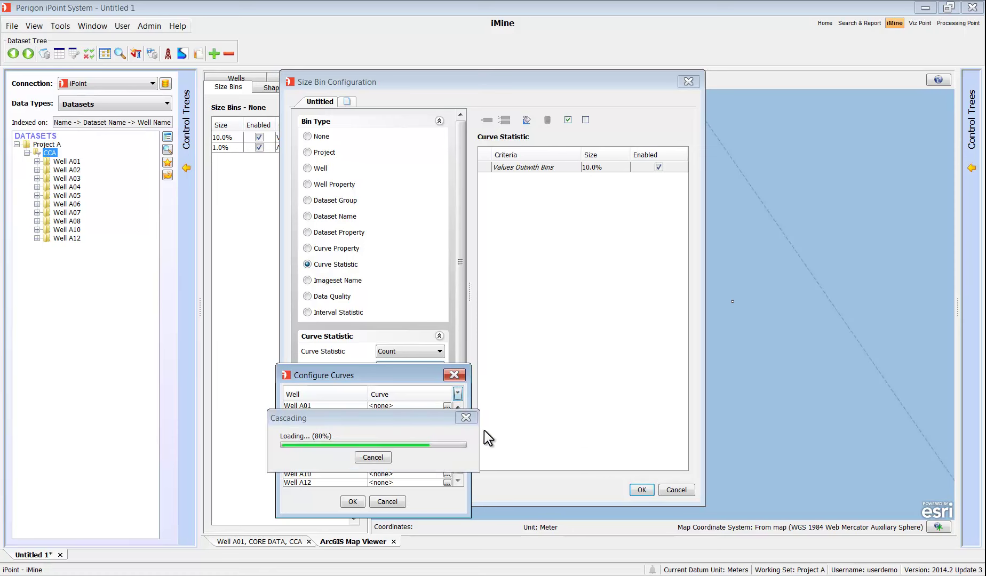
click(354, 502)
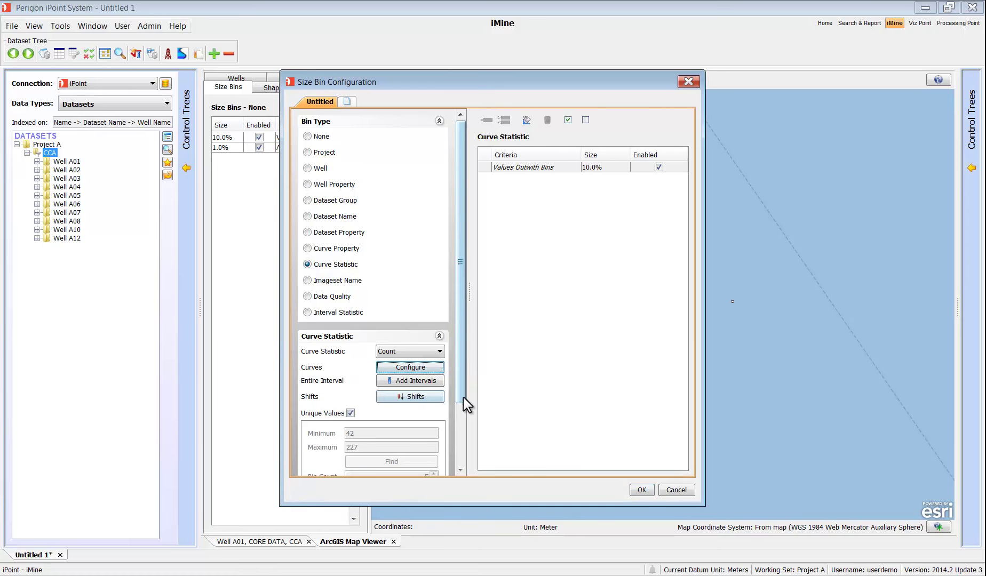
scroll(462, 416, down, 3)
click(429, 452)
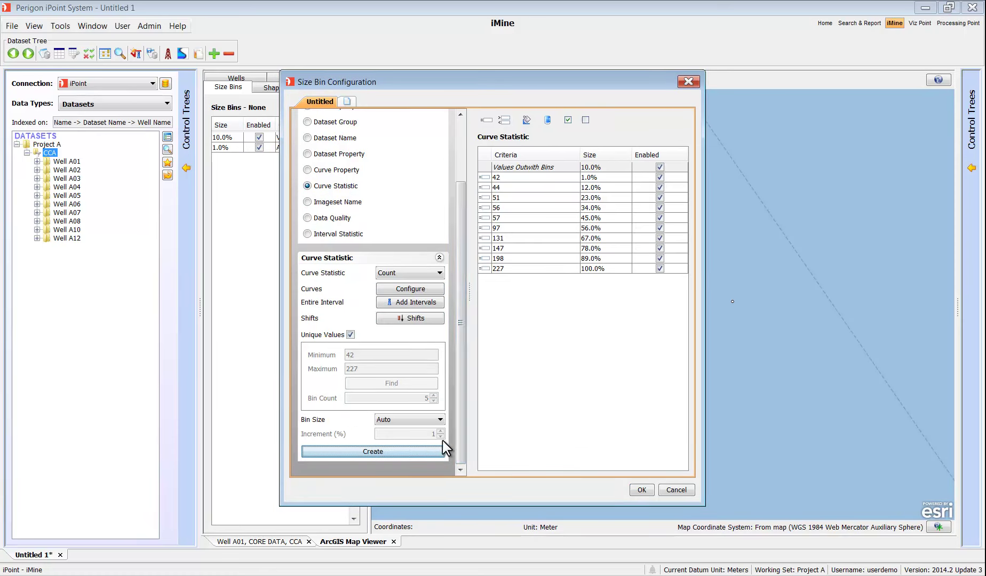
click(640, 490)
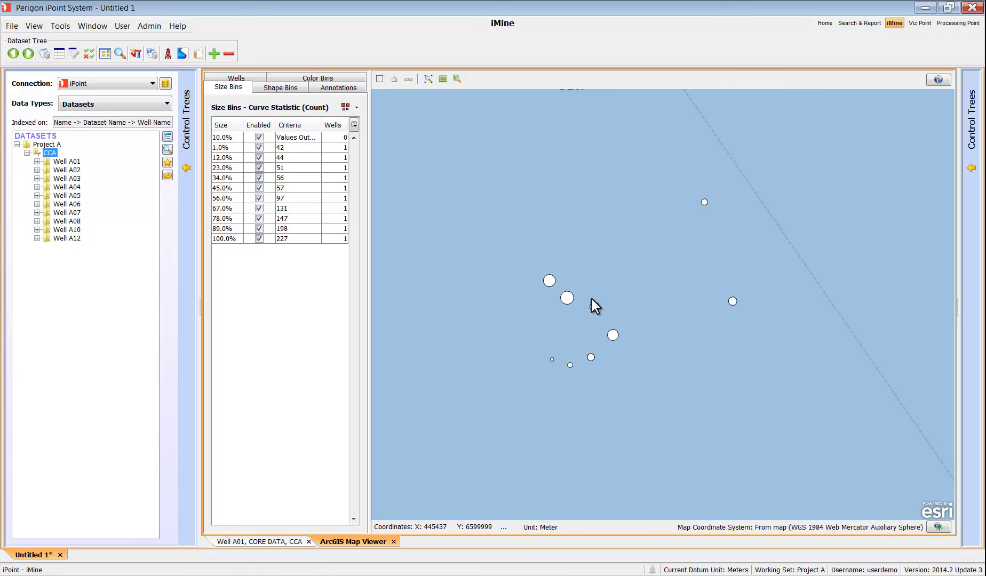
Lasso the five largest well circles on the map and open their datasets
click(408, 79)
mouse_move(537, 269)
mouse_down()
mouse_move(603, 344)
mouse_move(757, 304)
mouse_move(688, 308)
mouse_up()
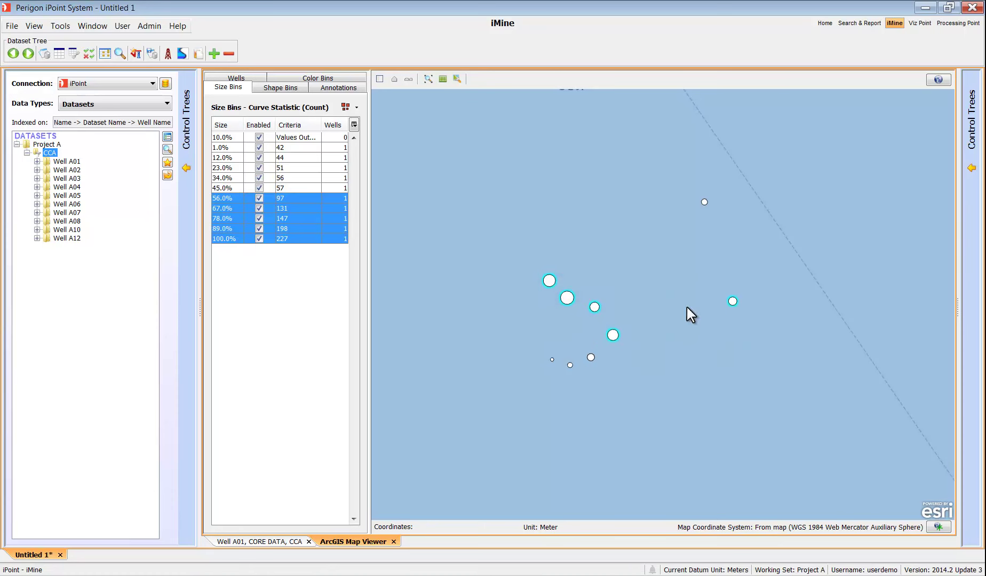
right_click(596, 306)
mouse_move(626, 323)
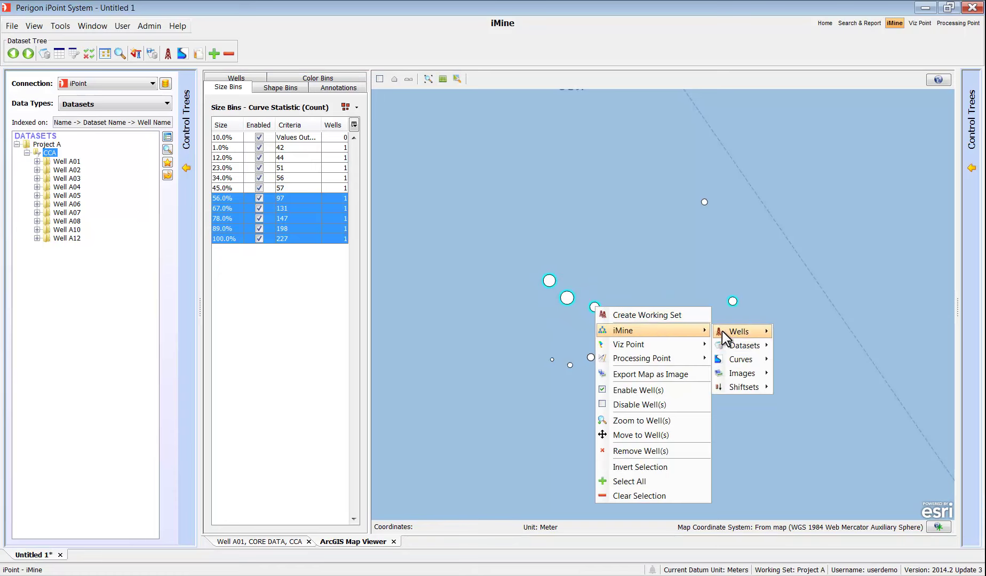
mouse_move(769, 341)
click(810, 387)
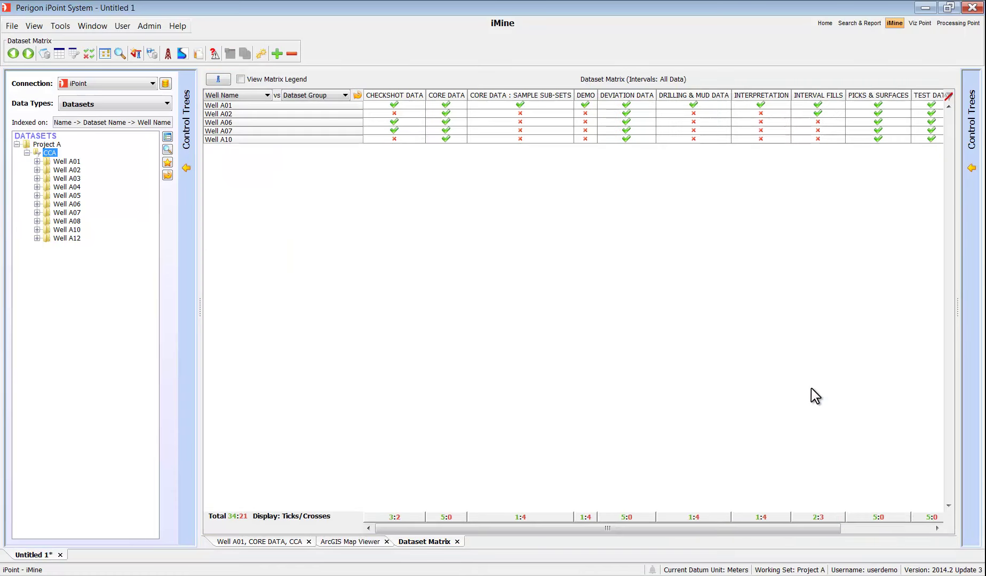
Open a Dataset Matrix of the CORE DATA group for all five wells
click(448, 106)
drag(447, 106, 448, 138)
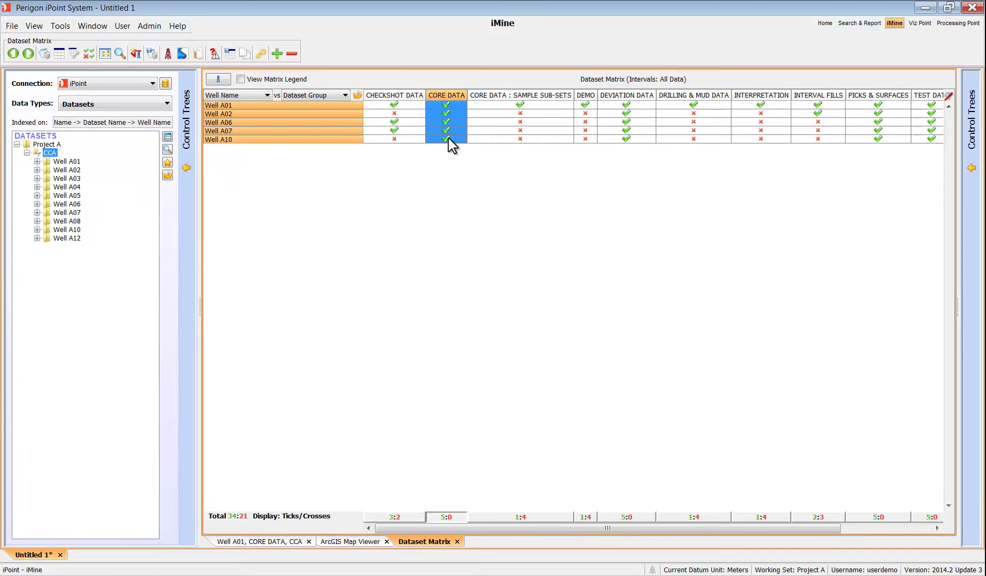
right_click(449, 137)
click(497, 188)
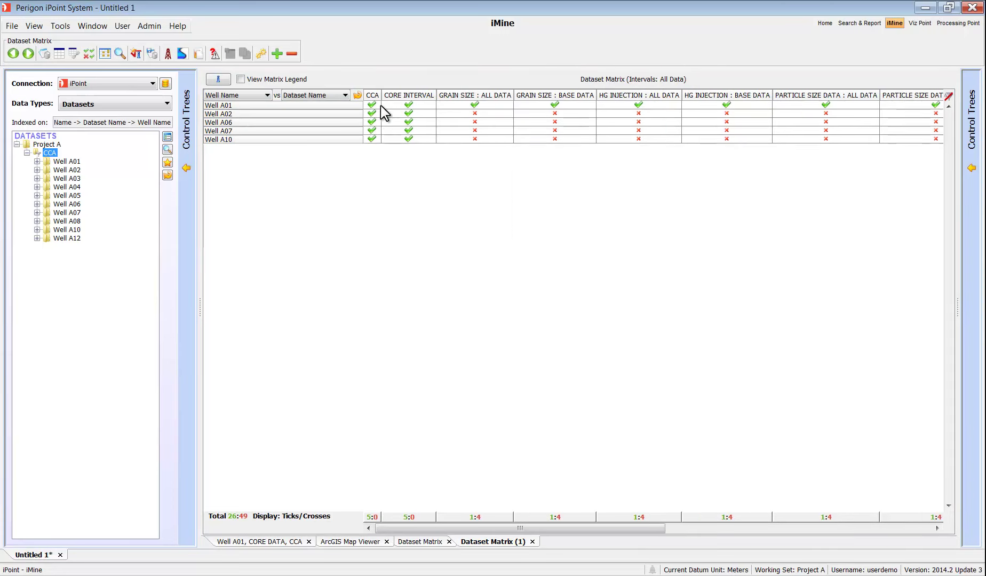
Open a Curve Matrix of the five wells' CCA datasets and select the Well A10 row
drag(374, 106, 376, 137)
right_click(376, 137)
mouse_move(483, 278)
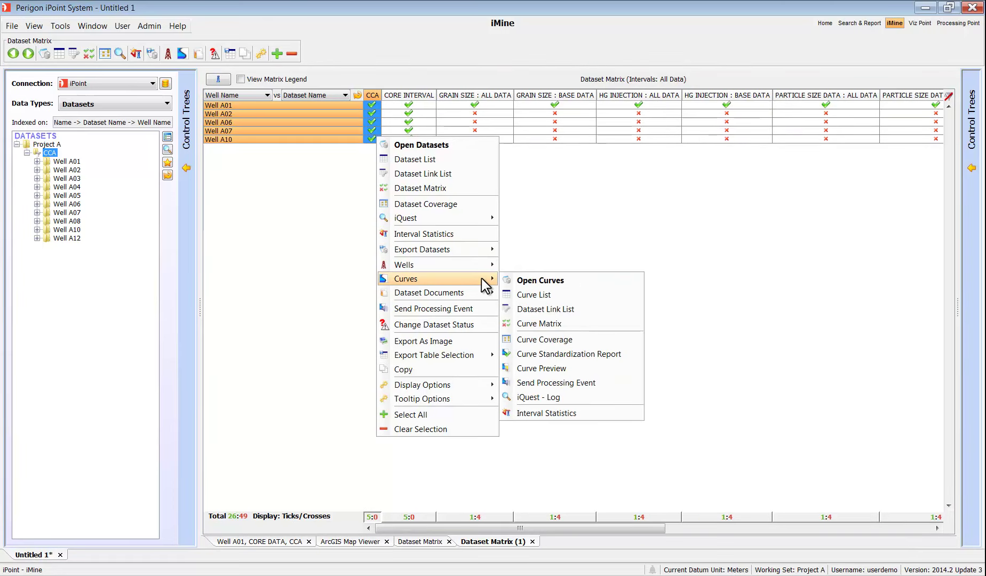
click(592, 322)
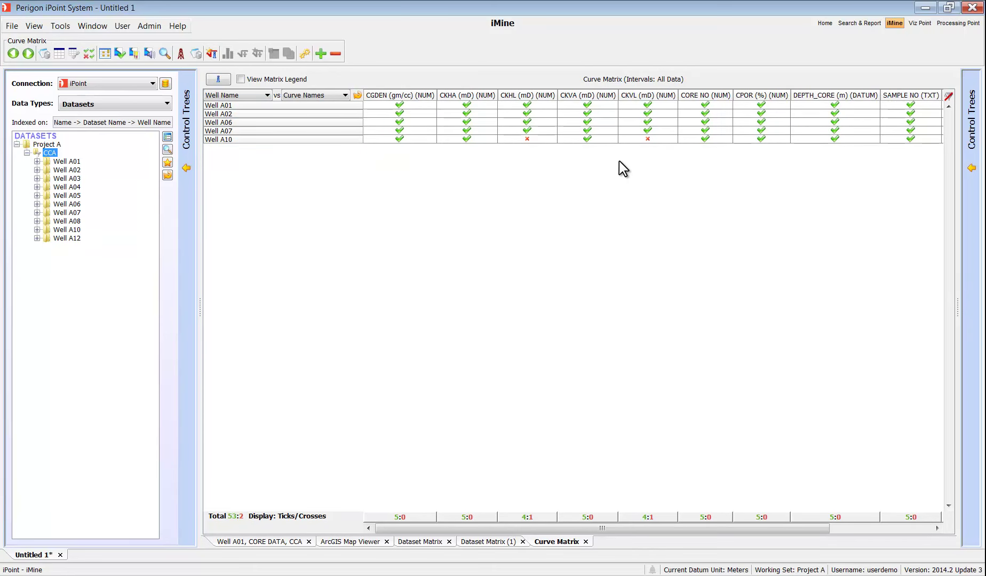
click(343, 141)
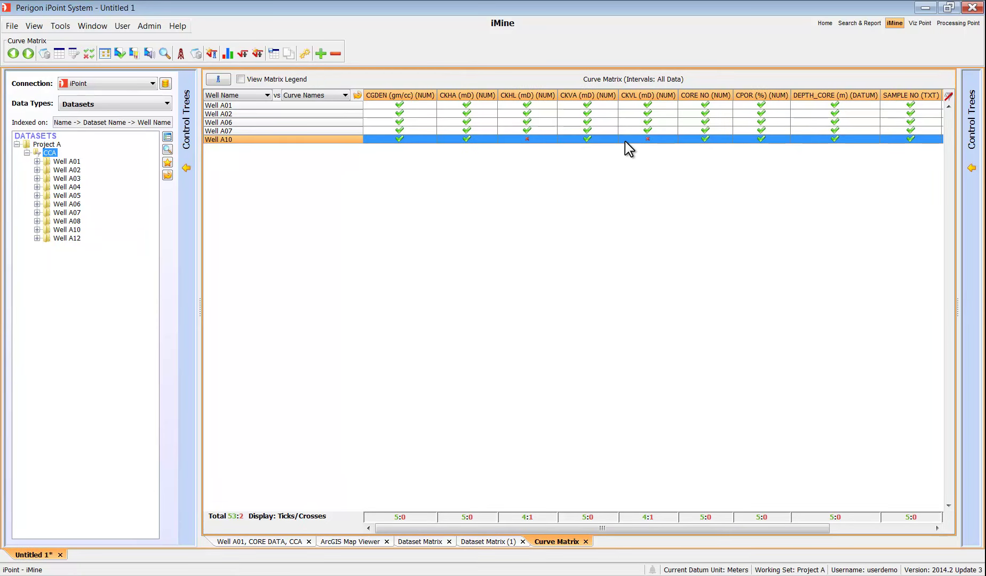
Create a CPOR versus CKHA scatter chart for all wells
click(752, 102)
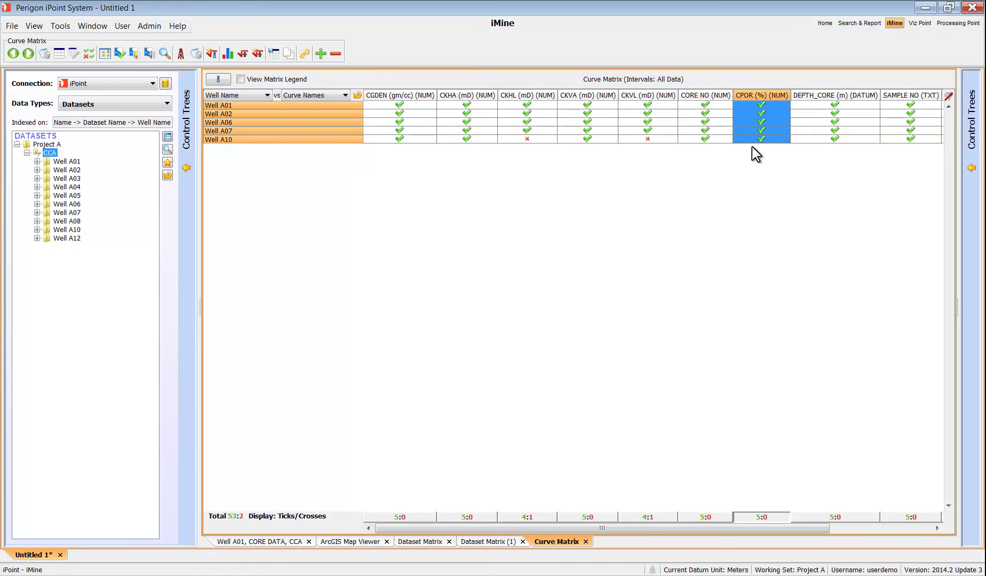
ctrl+click(489, 103)
right_click(489, 103)
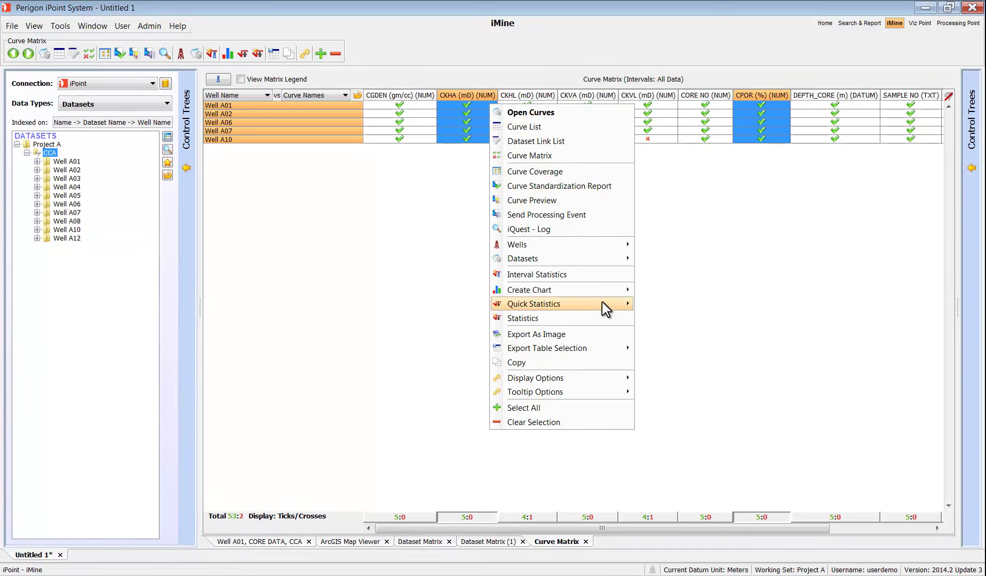
mouse_move(615, 289)
click(711, 363)
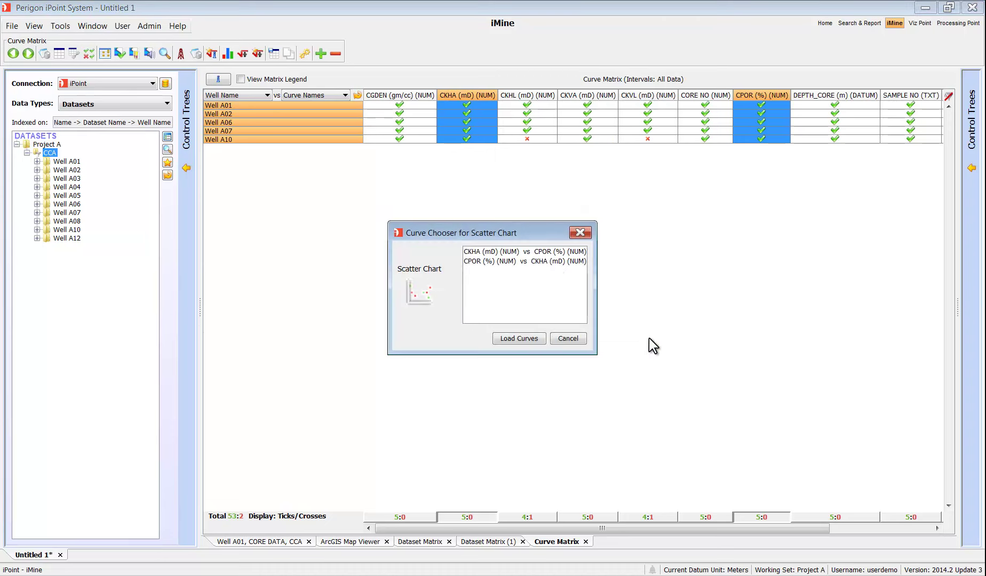
click(553, 263)
click(529, 339)
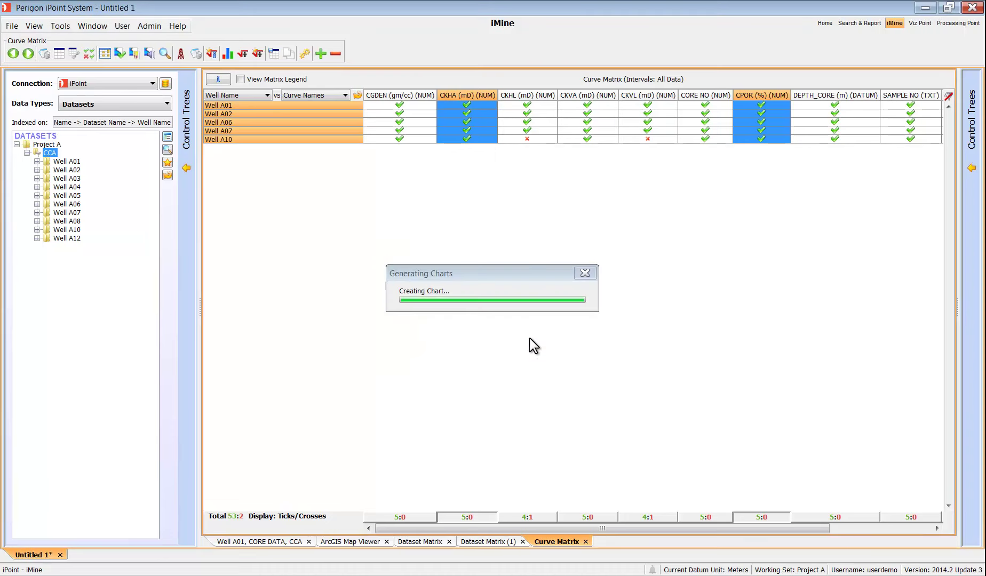
Set a log Y axis, add Y-on-X regression lines, and add Well A04's data
click(242, 210)
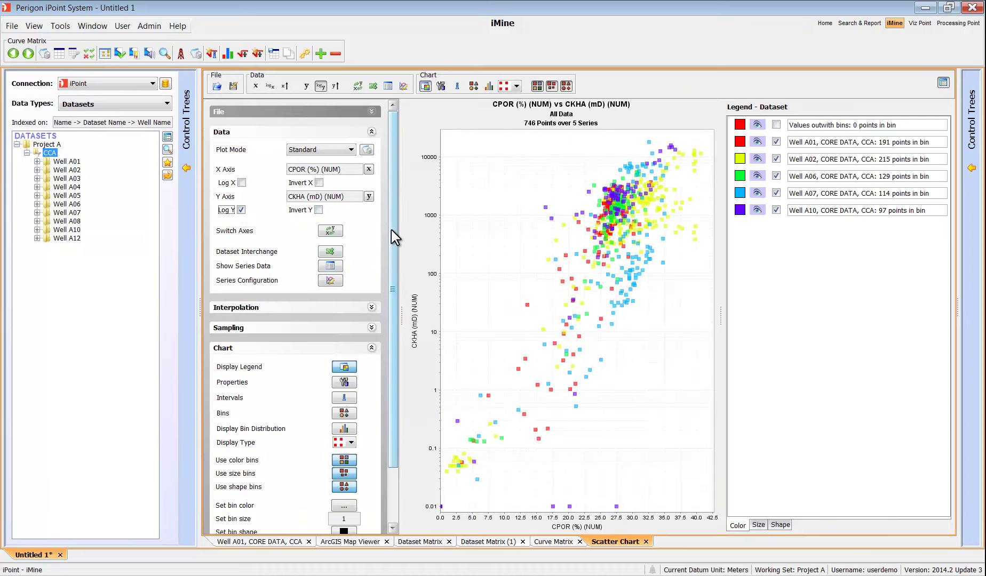
scroll(391, 230, down, 3)
scroll(393, 462, down, 5)
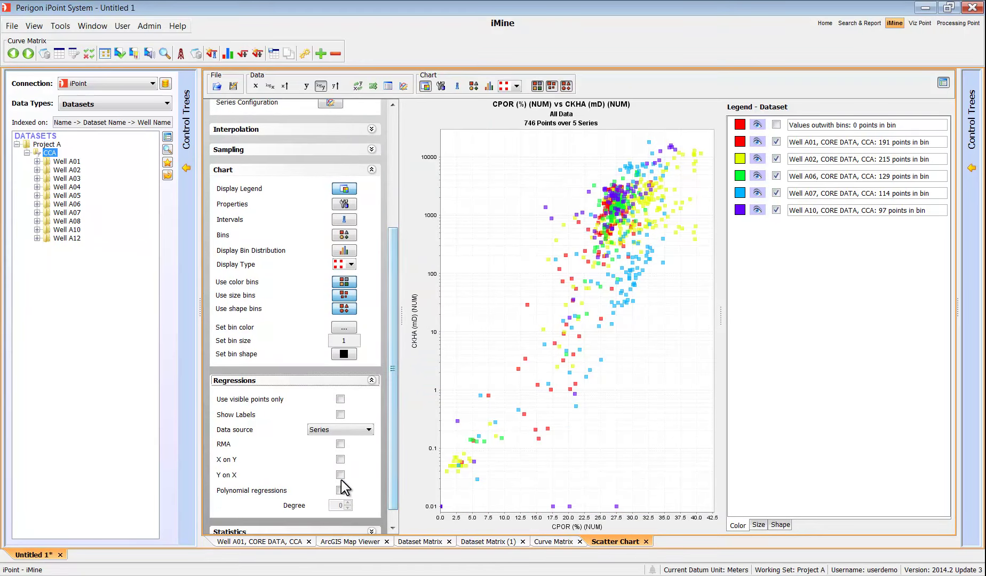
click(340, 475)
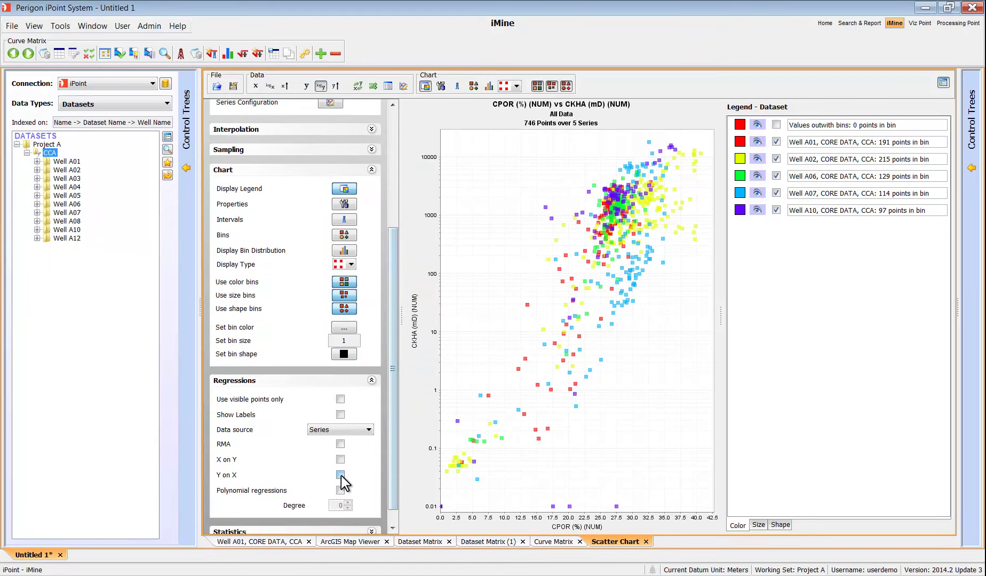
click(75, 187)
drag(90, 190, 555, 219)
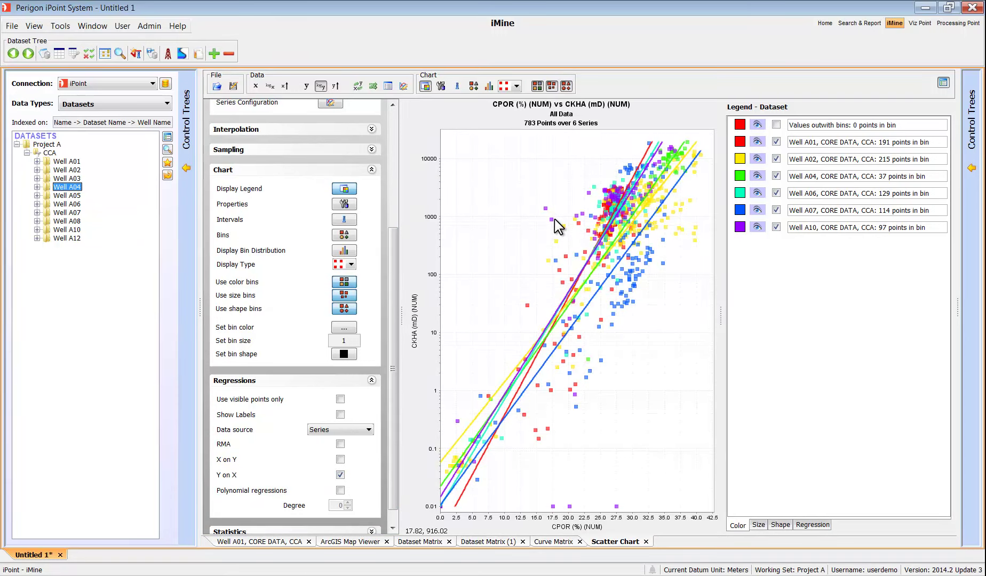
Colour chart points by curve values, using PICKS & SURFACES > TOPS for Well A01
click(473, 87)
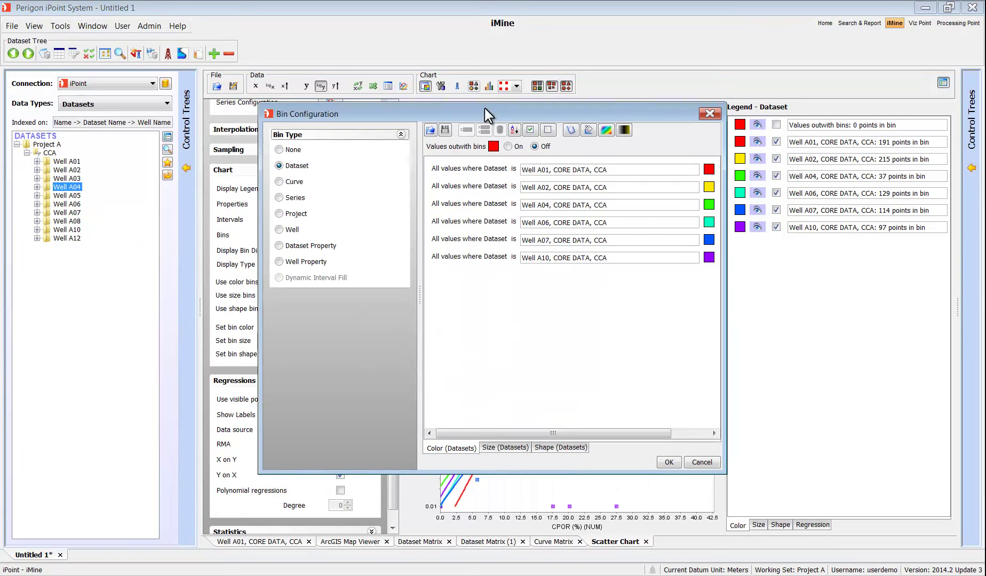
drag(484, 107, 271, 68)
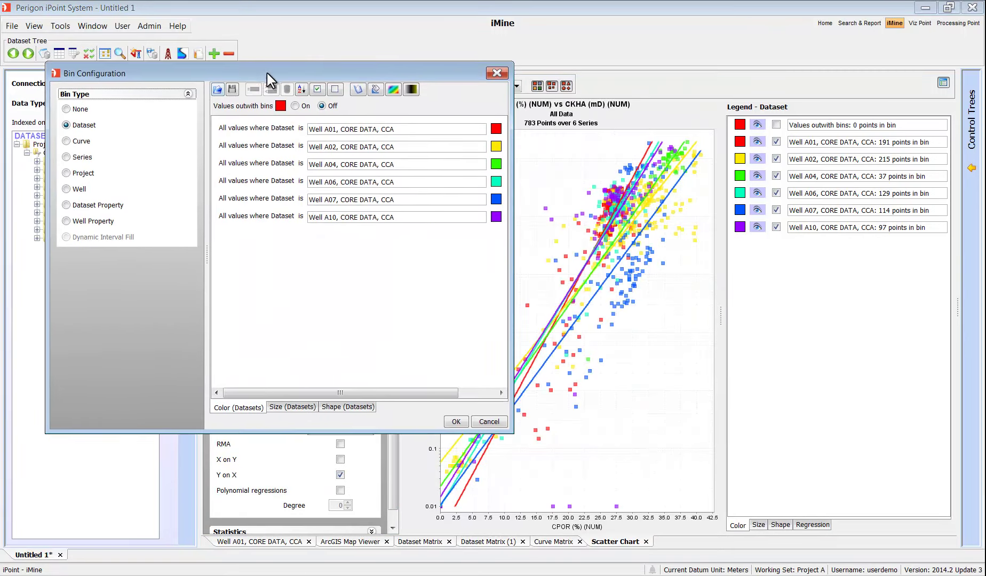
click(84, 143)
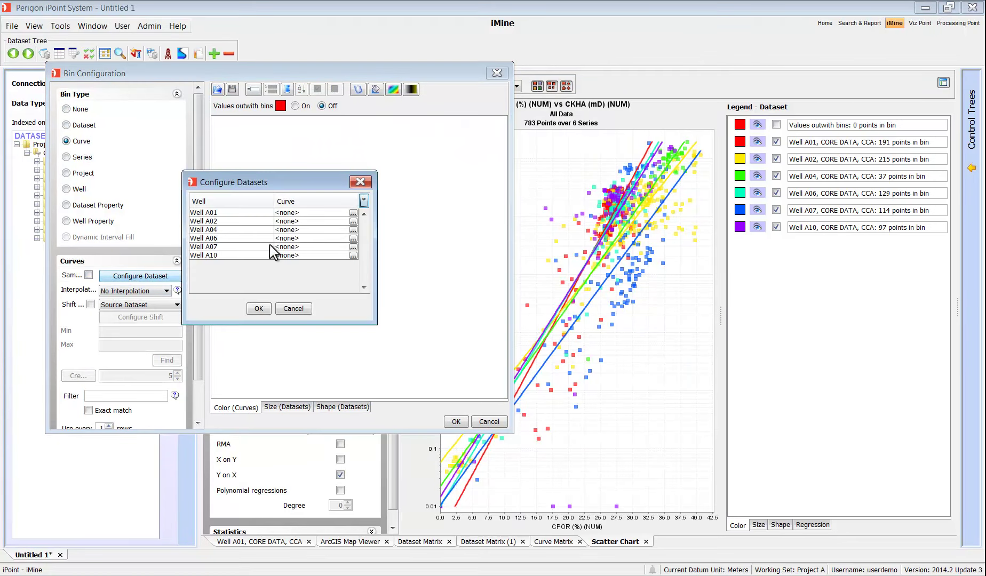
click(352, 212)
click(324, 240)
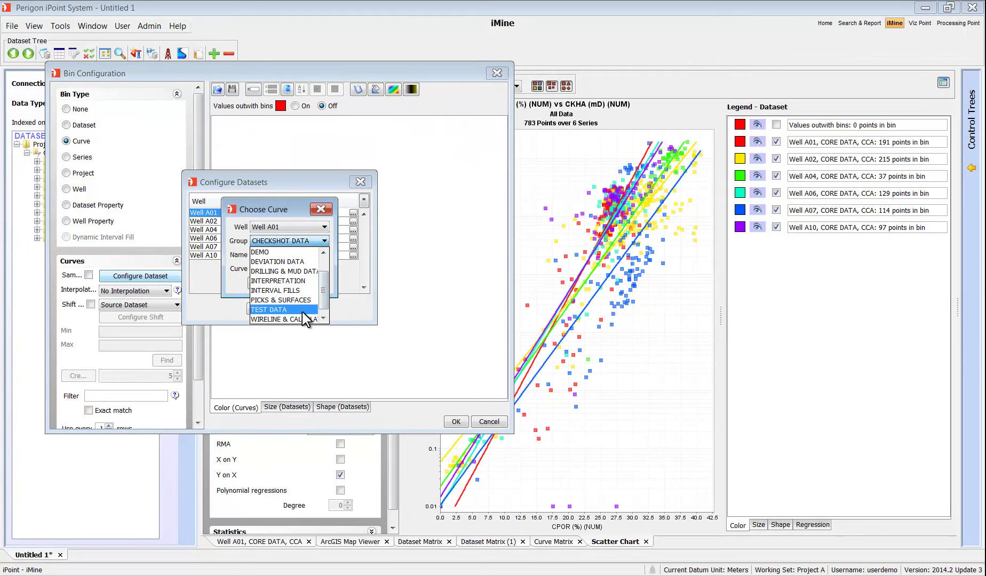
click(283, 300)
click(295, 256)
click(284, 275)
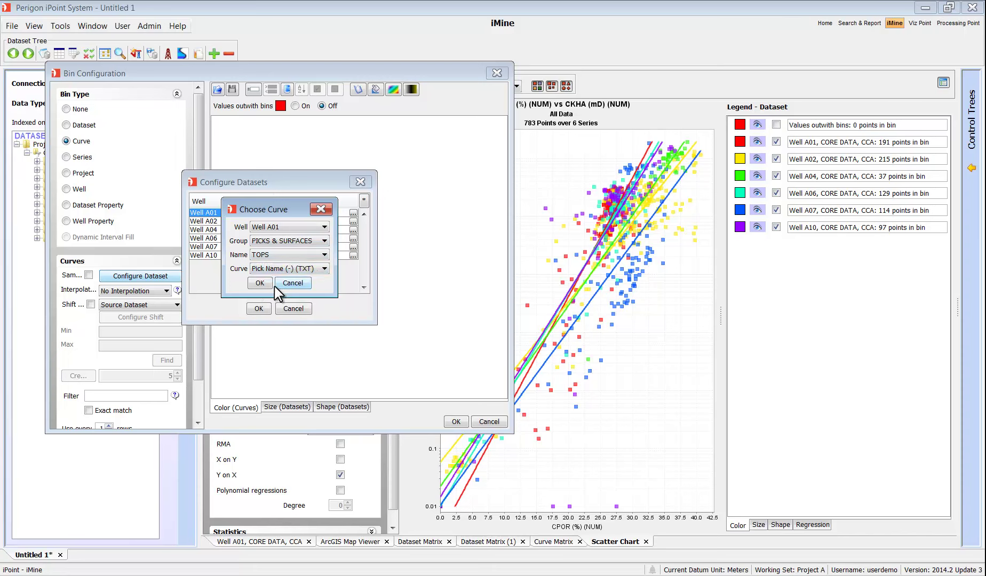
click(261, 284)
Apply the picks curve to all wells, use Nearest Neighbor interpolation, and create unique-value bins
click(363, 200)
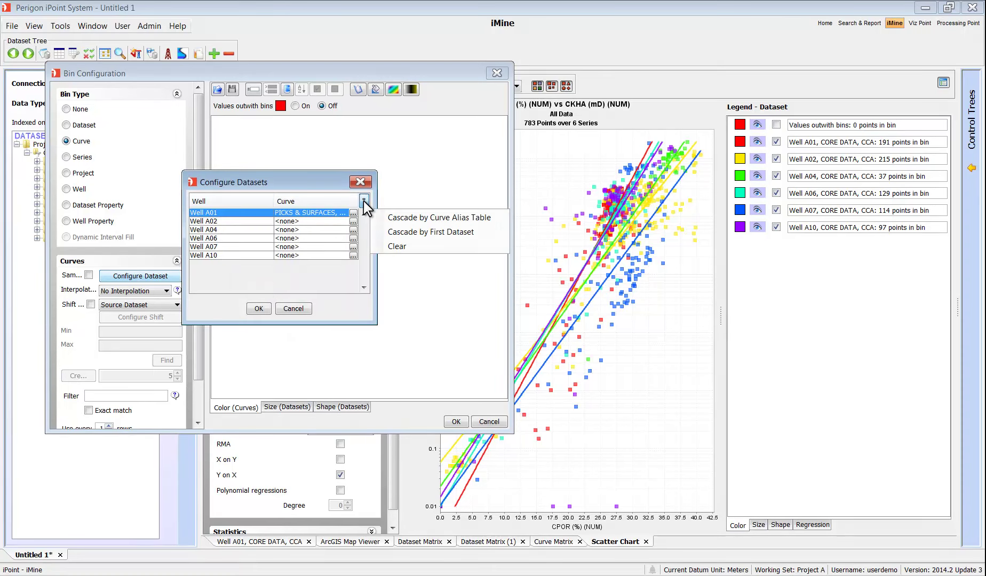
click(388, 233)
click(259, 309)
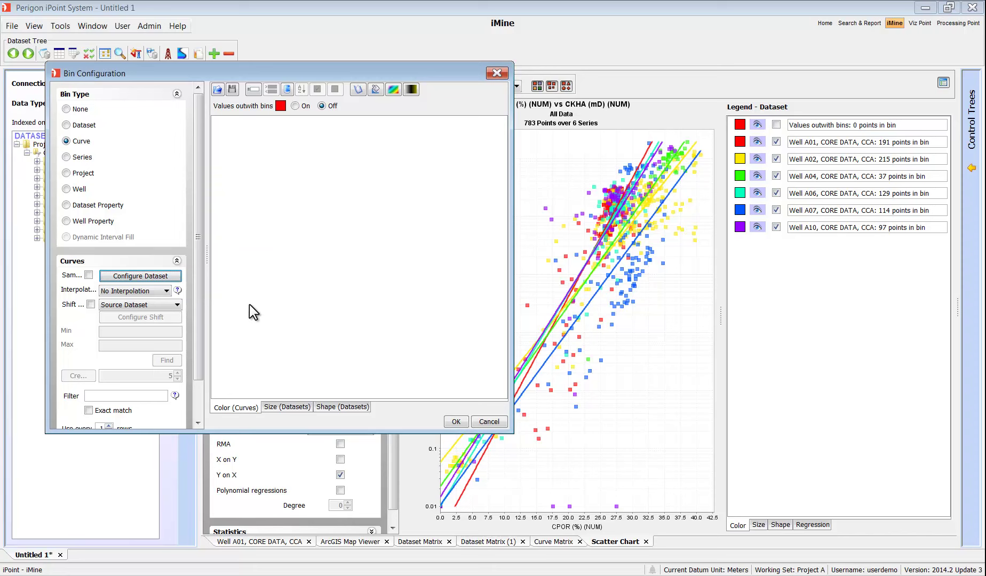
click(166, 291)
click(165, 331)
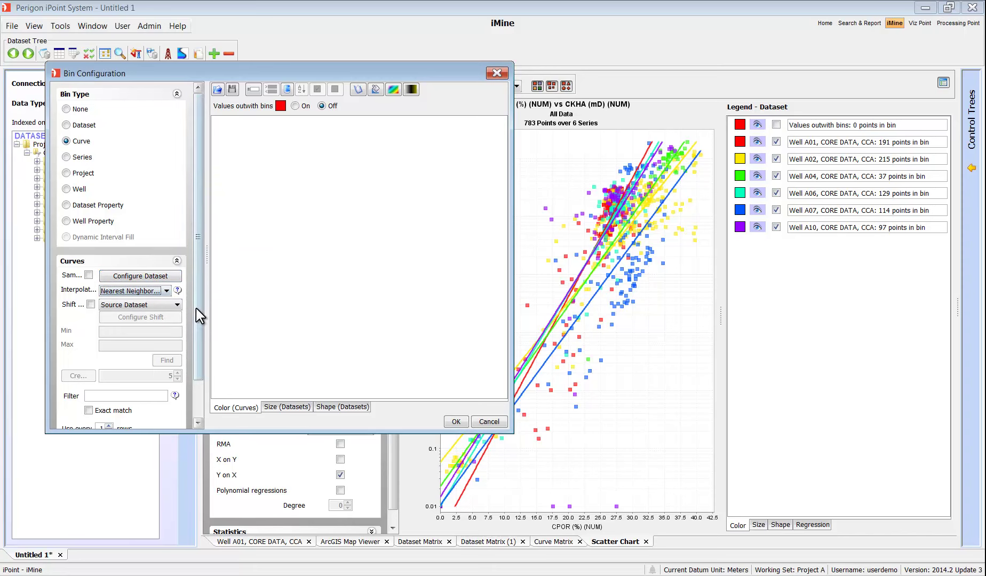
scroll(192, 347, down, 3)
click(144, 404)
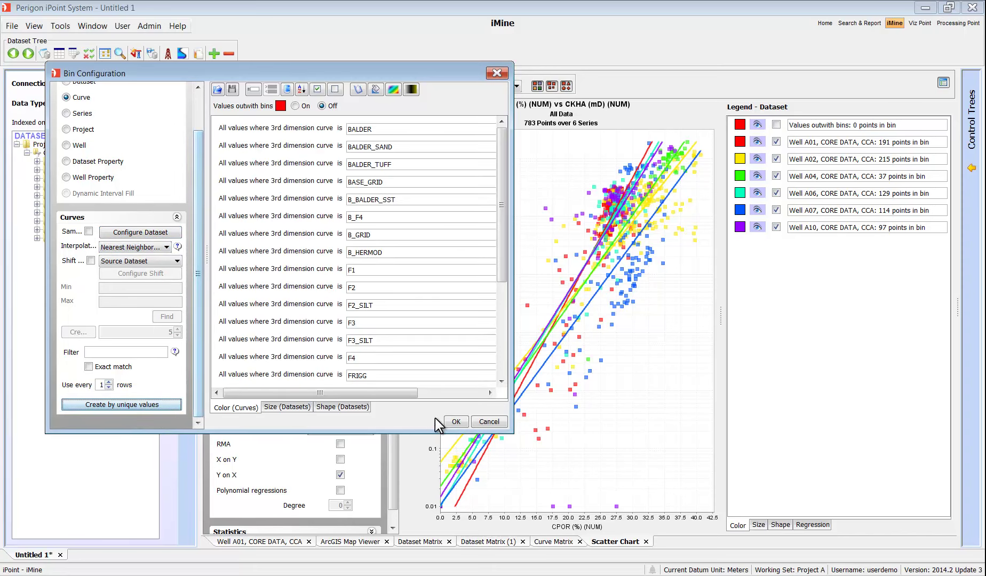
click(459, 422)
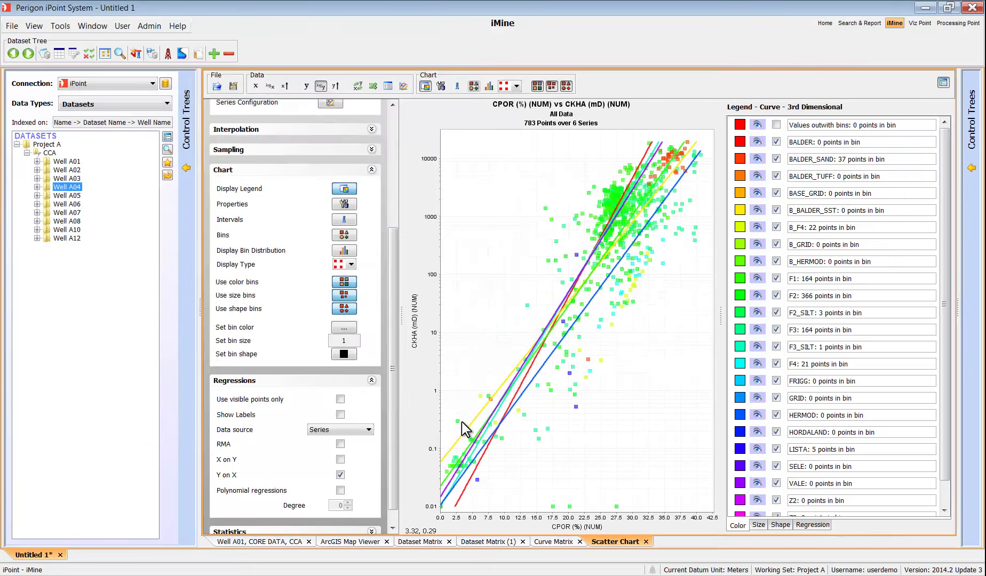
Review the bin distribution chart showing point counts per formation, then close it
click(489, 87)
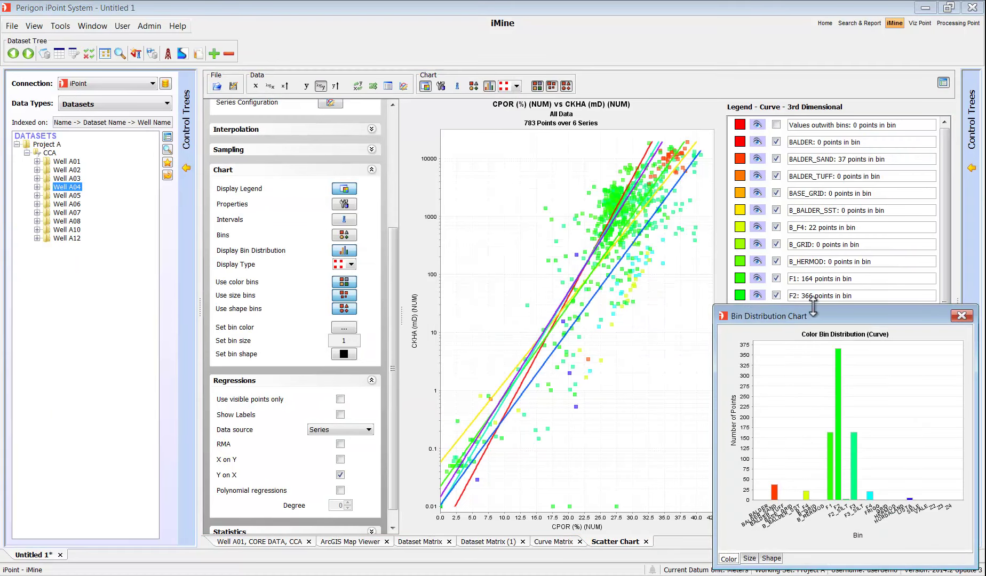
drag(789, 308, 186, 145)
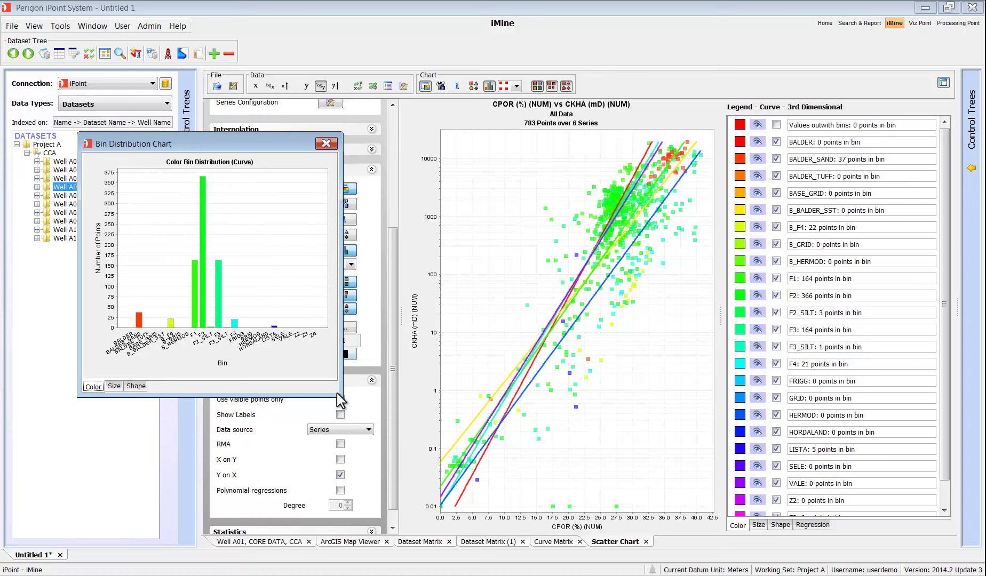
drag(337, 394, 518, 499)
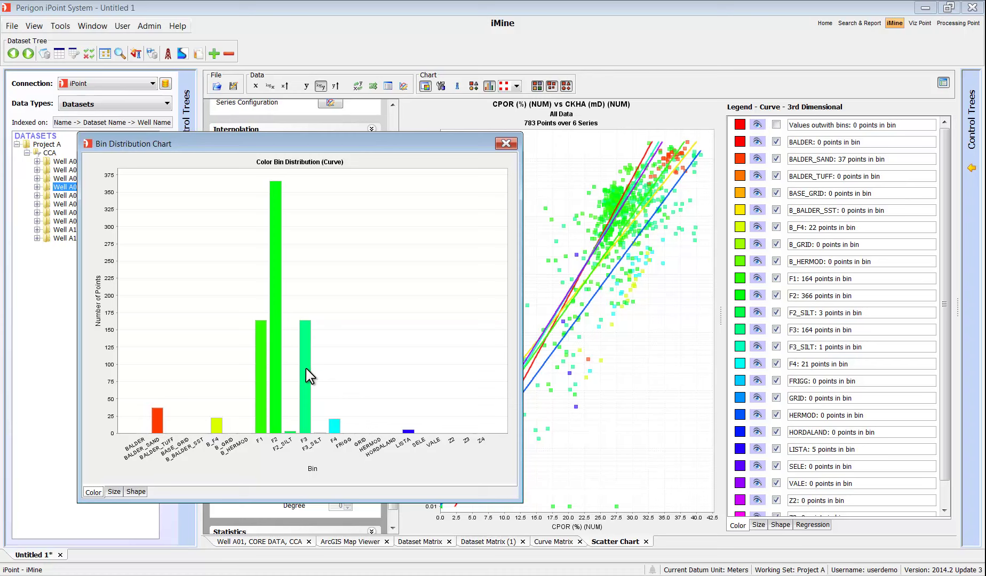
click(513, 144)
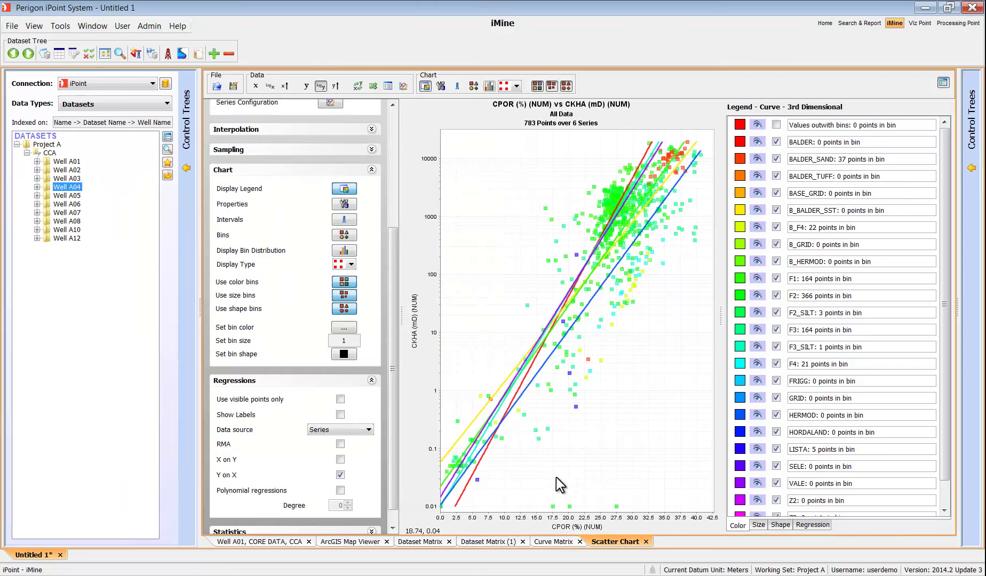
Set the Curve Matrix intervals by curve value, using PICKS & SURFACES for Well A01
click(540, 541)
click(220, 80)
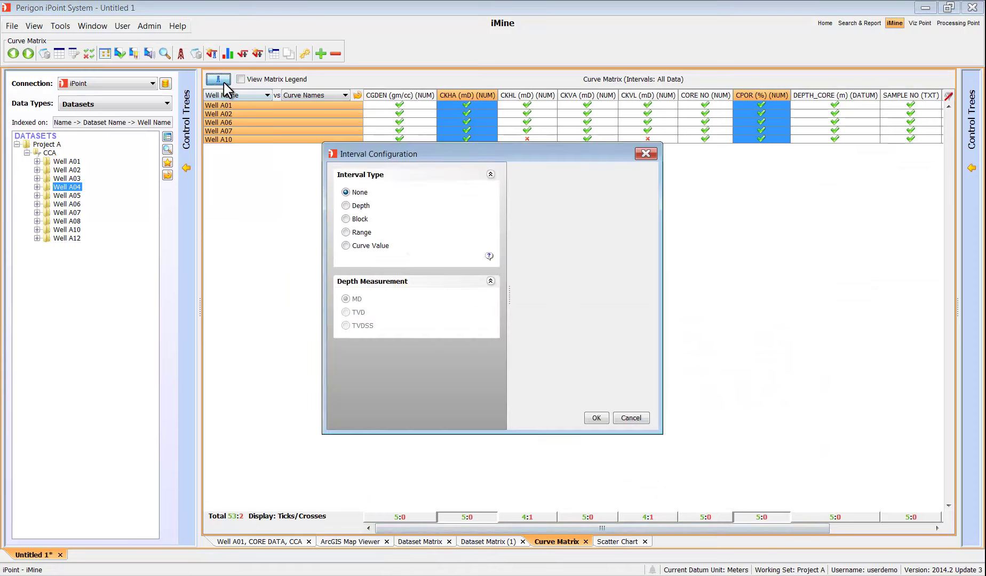
click(367, 245)
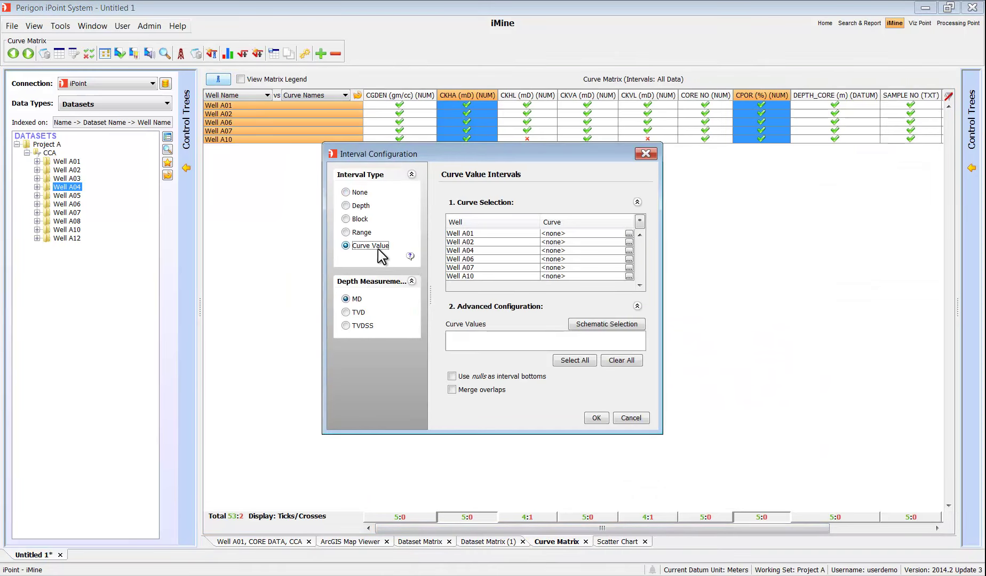
click(630, 235)
click(501, 281)
scroll(533, 341, down, 3)
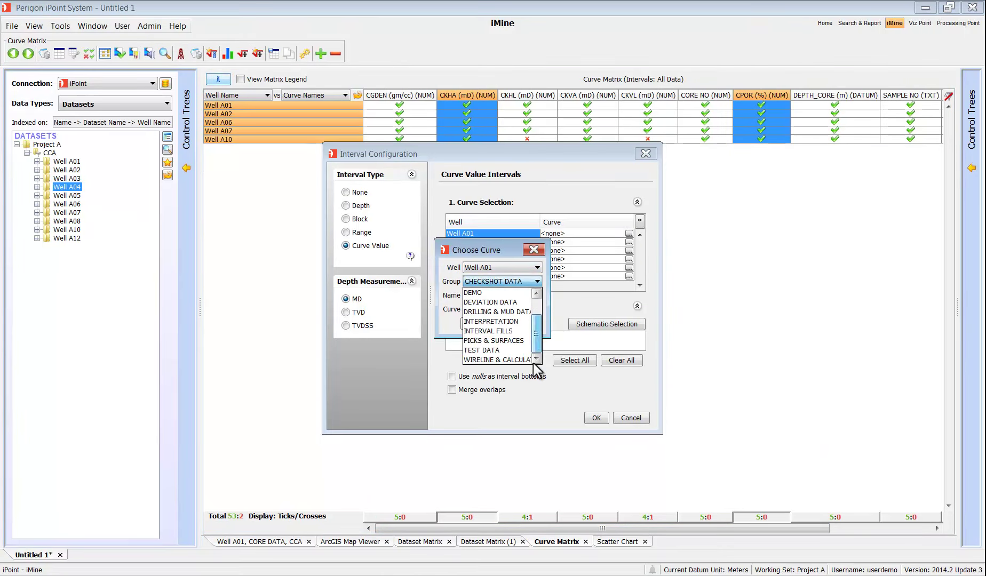
click(514, 341)
click(478, 325)
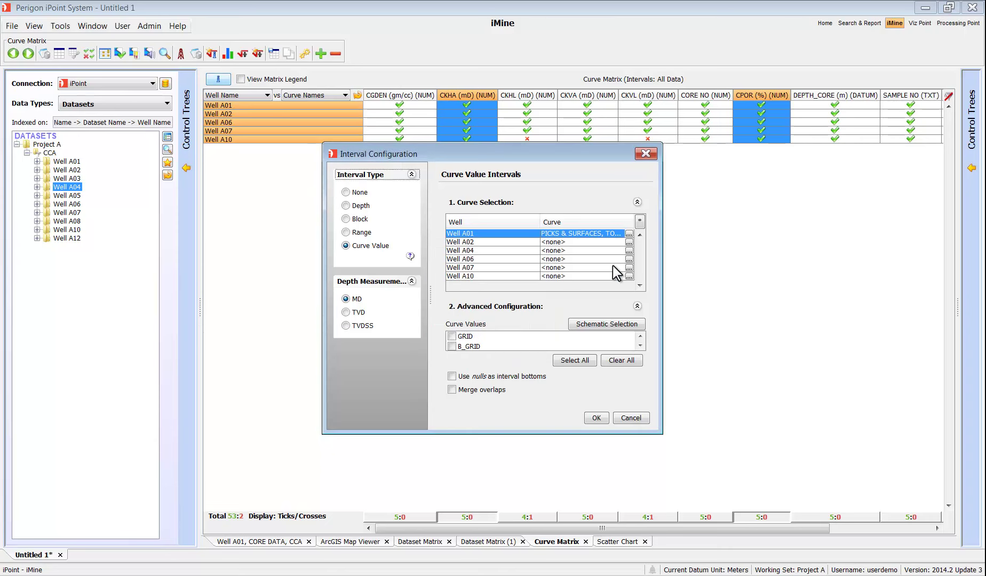
Cascade the picks curve to all wells and apply the STRAT - SUB UNITS F3 interval
click(639, 221)
click(652, 250)
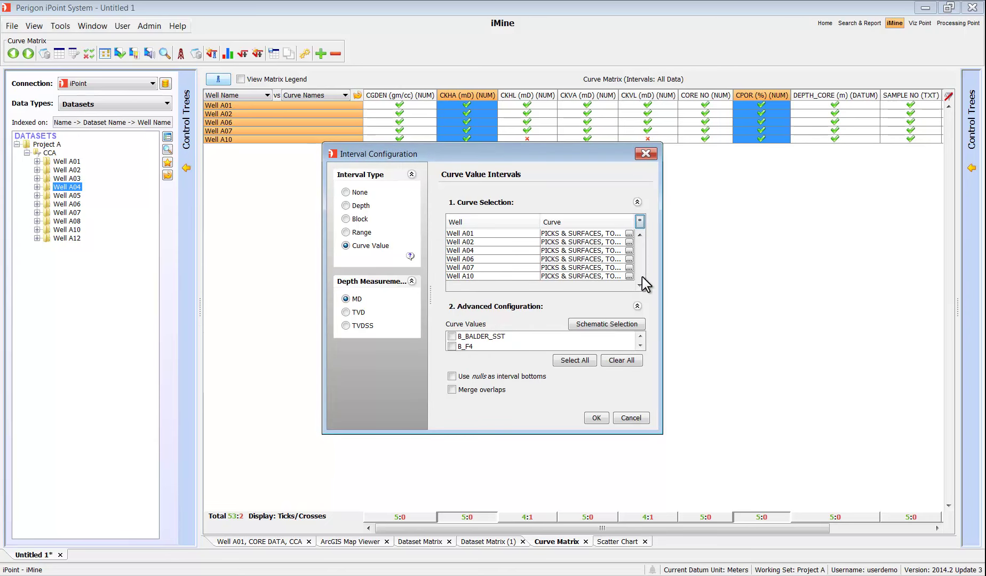
click(621, 325)
click(485, 205)
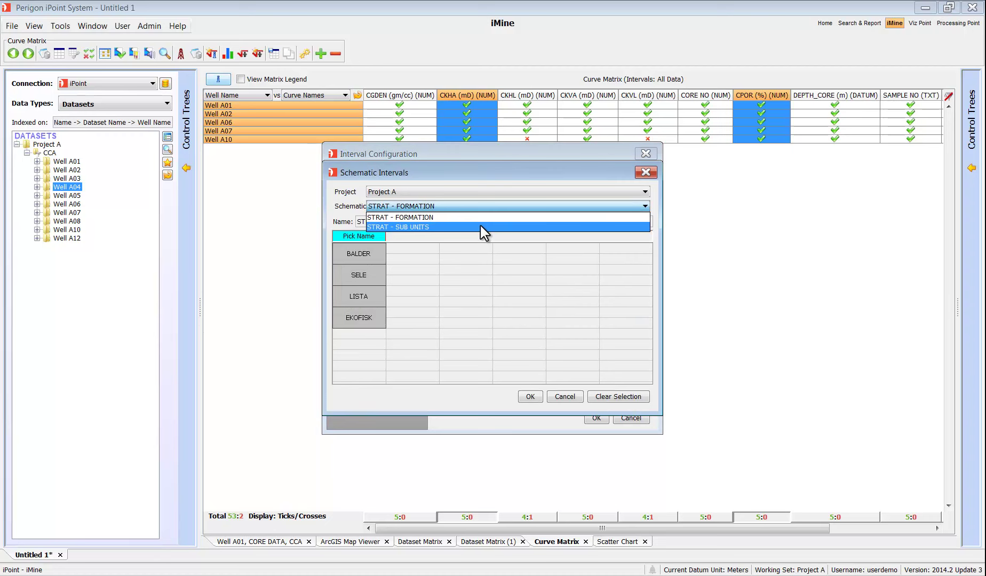
click(480, 226)
click(383, 255)
click(532, 396)
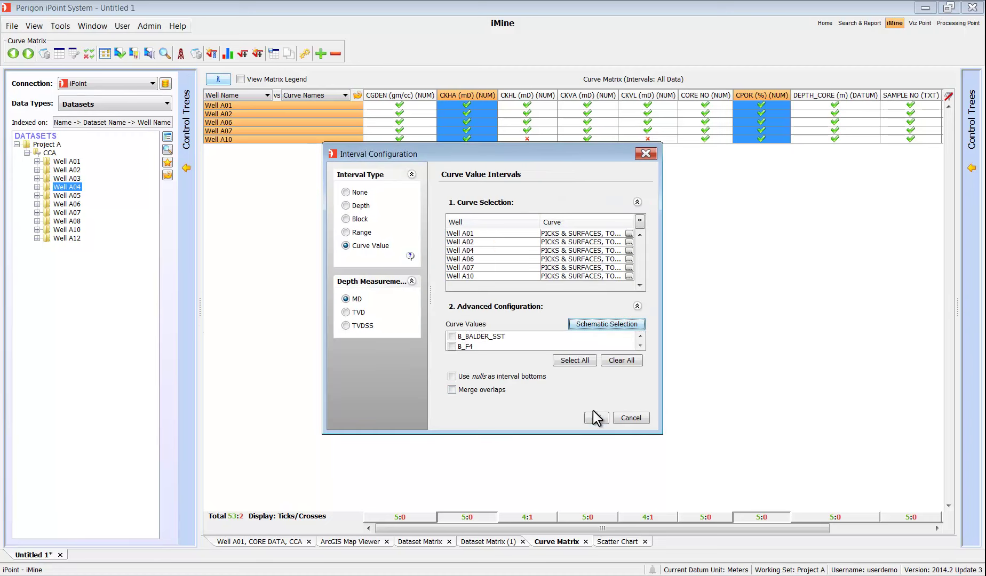
click(595, 417)
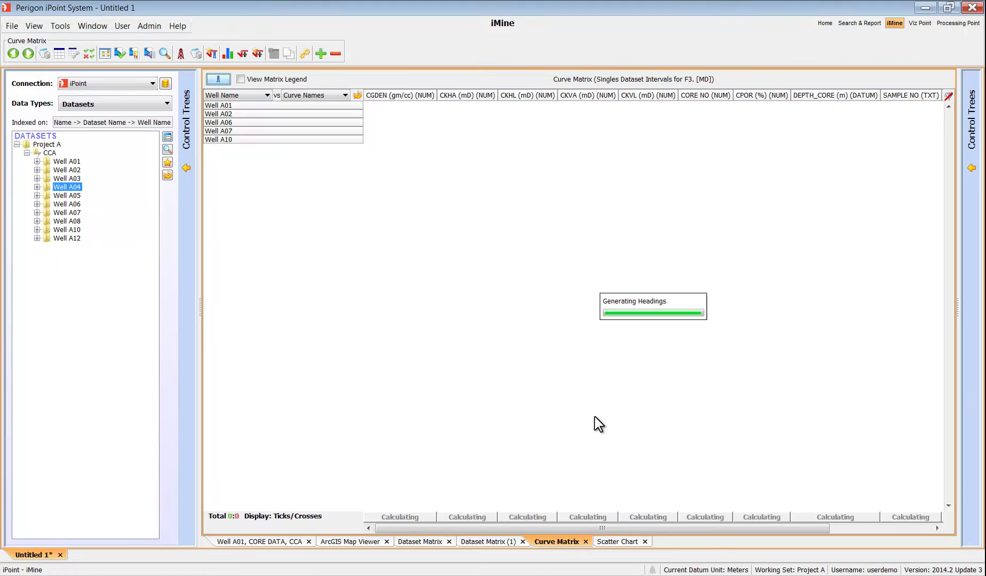
Show the matrix legend and switch all curve matrix cells to Value QC display
click(262, 80)
drag(822, 388, 435, 216)
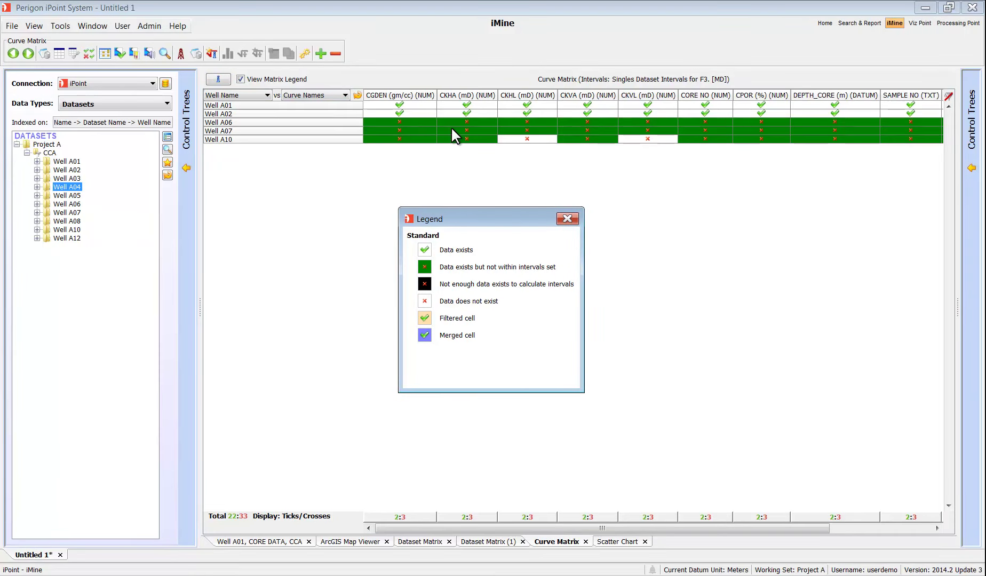
mouse_move(451, 126)
right_click(451, 126)
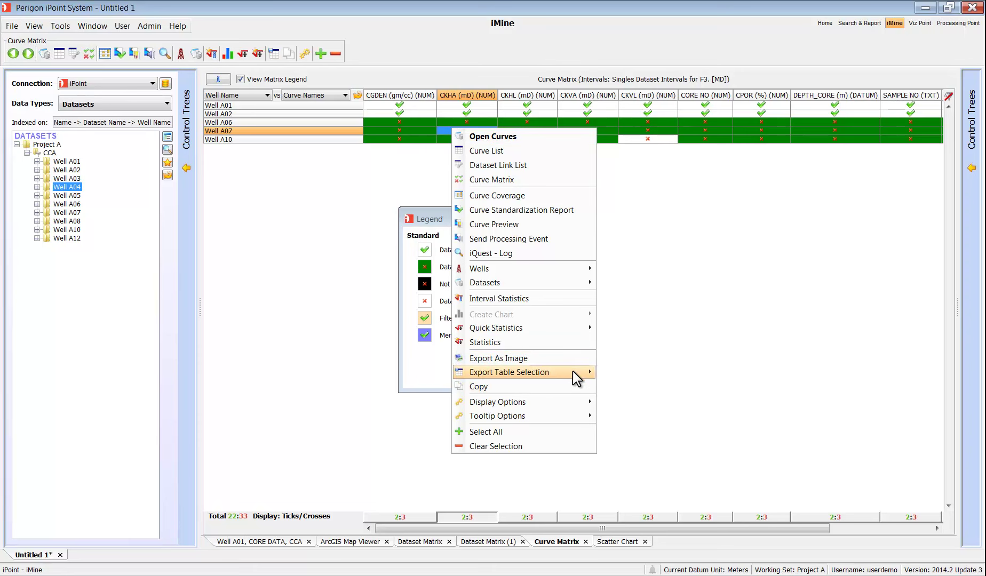
mouse_move(572, 369)
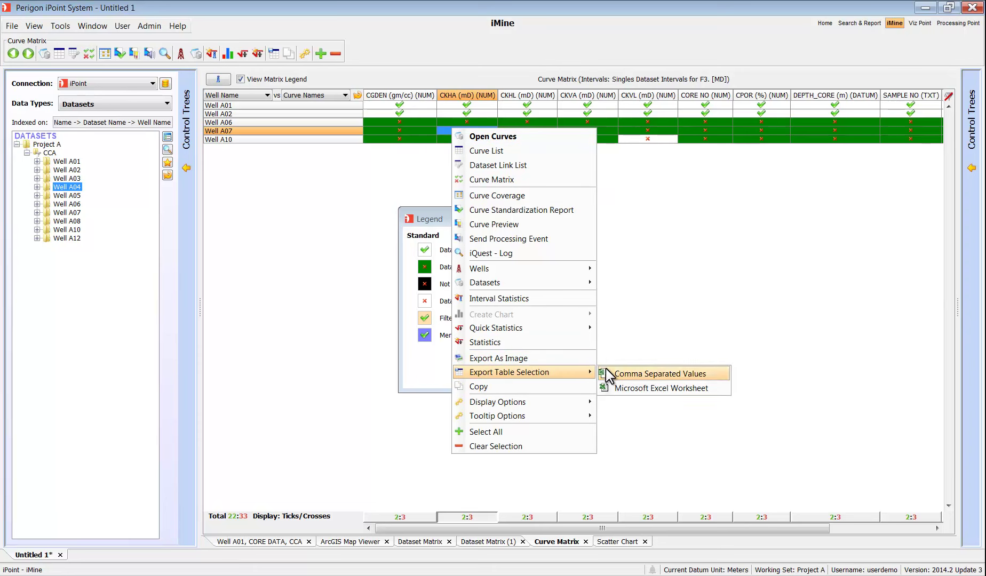
mouse_move(569, 403)
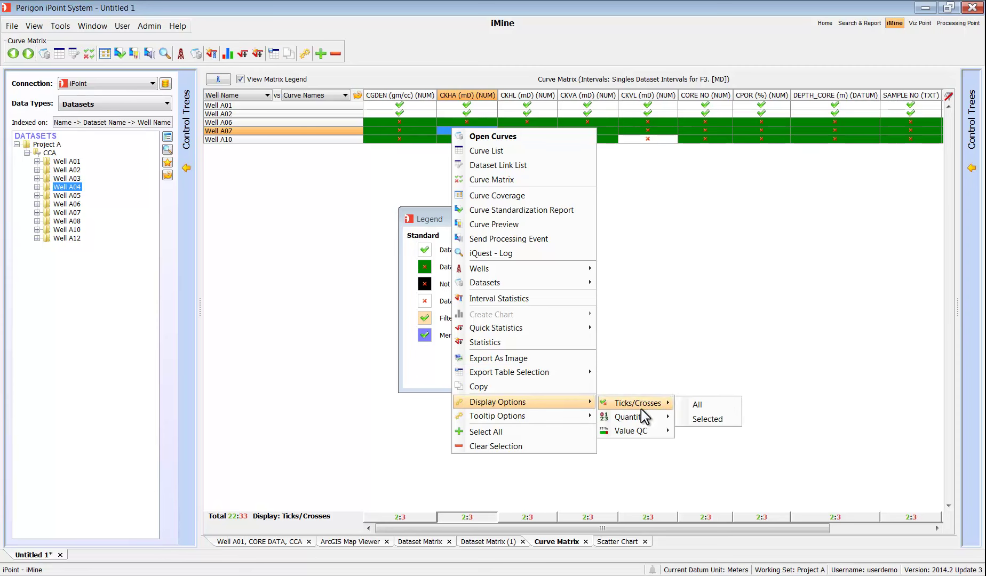
mouse_move(651, 431)
click(688, 433)
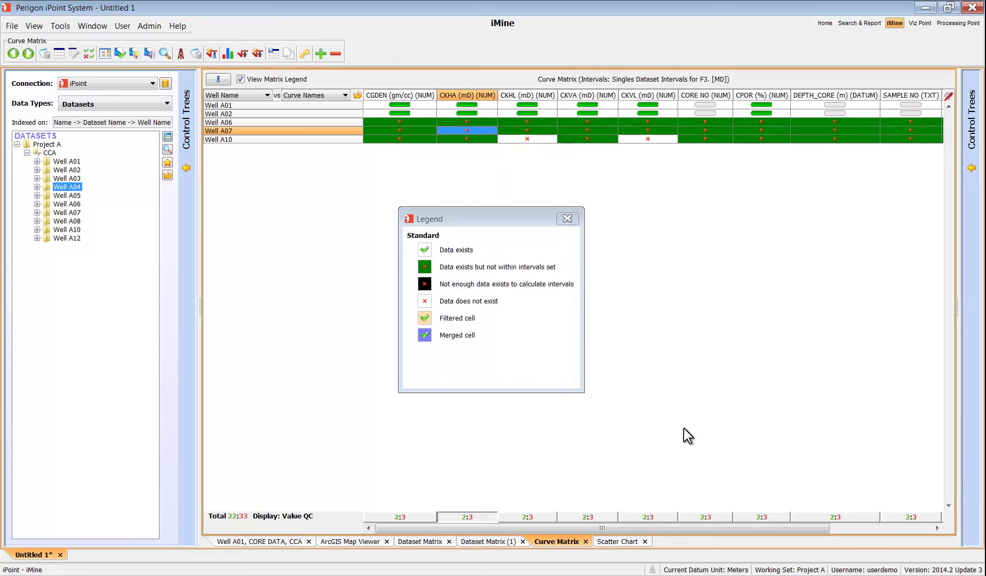
Close the matrix legend and browse the CCA Export Datasets > Collated Files options without exporting
click(567, 219)
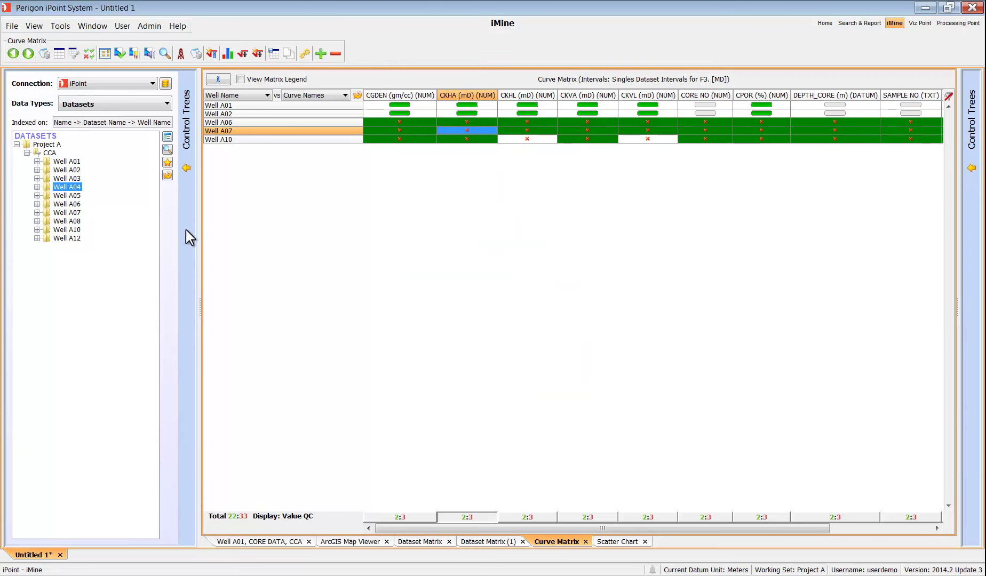
click(50, 153)
right_click(51, 154)
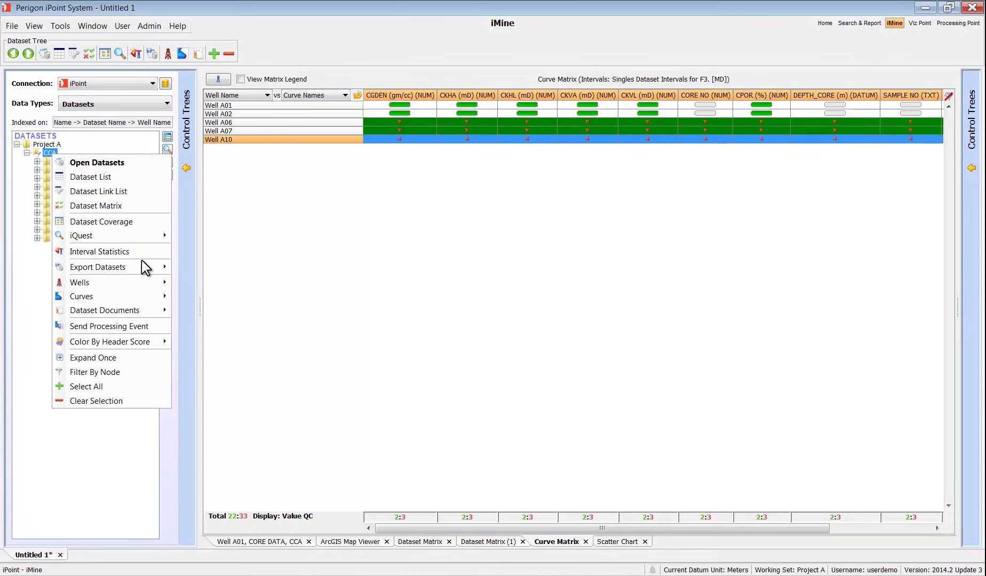
mouse_move(163, 266)
mouse_move(216, 268)
mouse_move(240, 282)
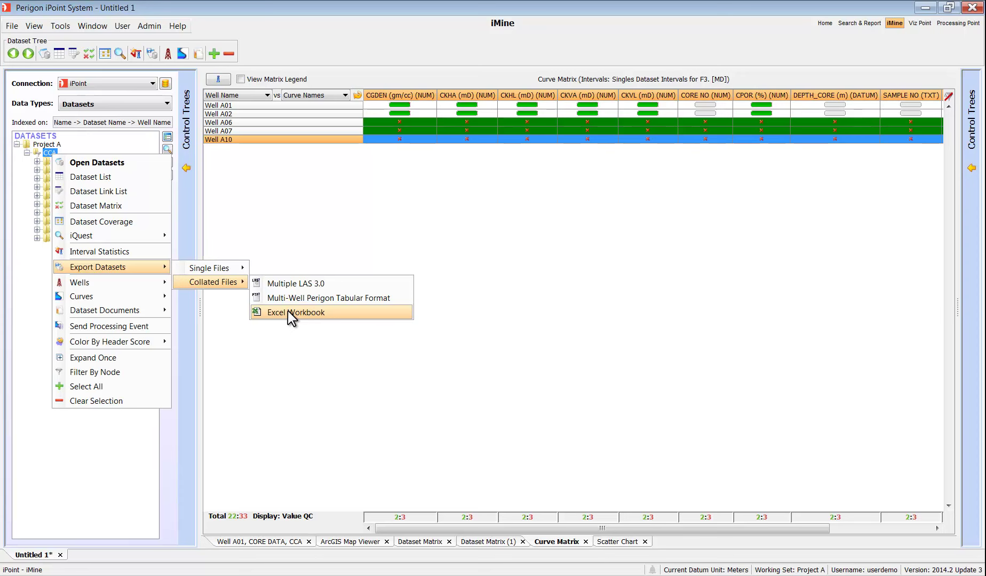
click(333, 350)
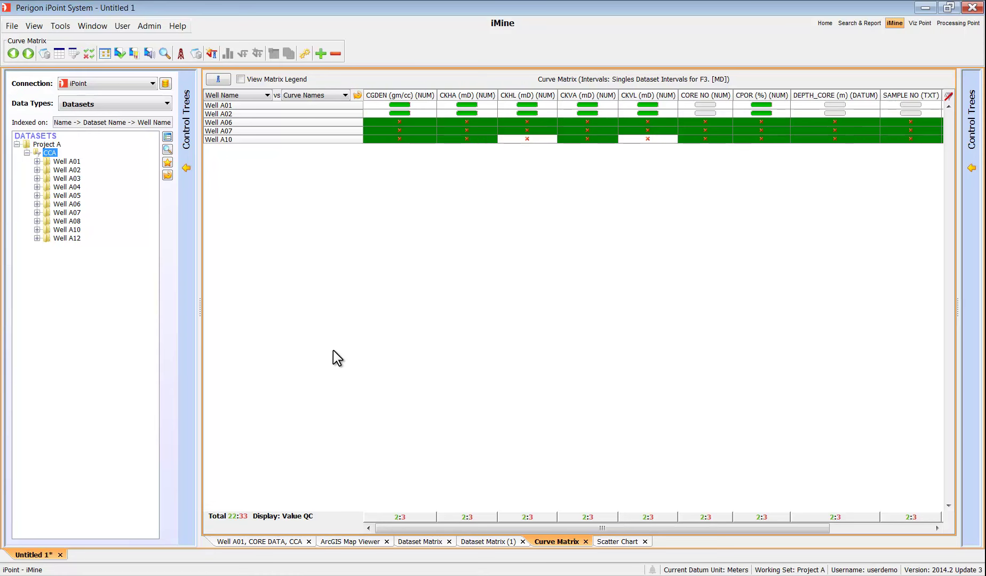
On the ArcGIS map, select wells A01 and A02 in the Wells list and open A01's map actions
click(342, 541)
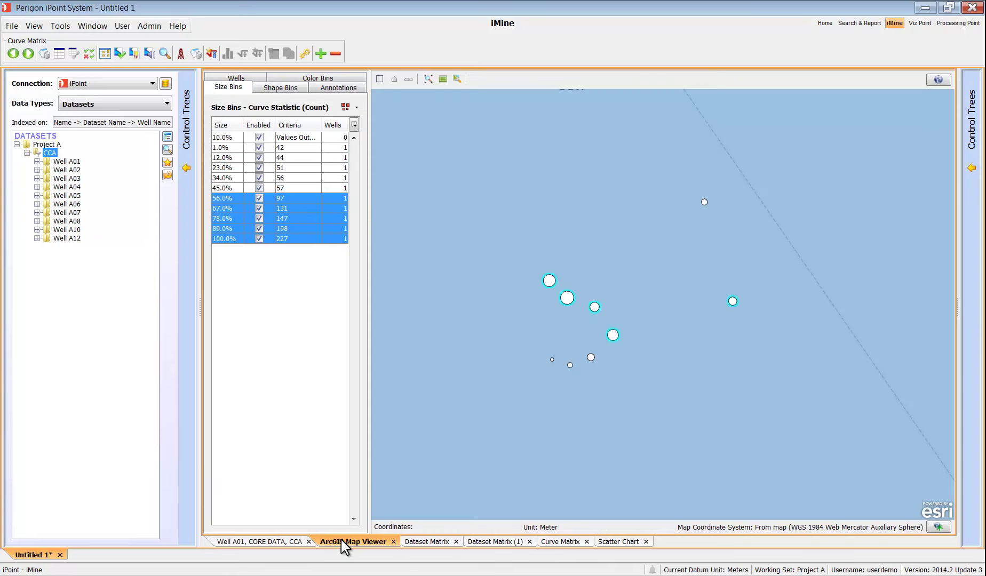
click(236, 78)
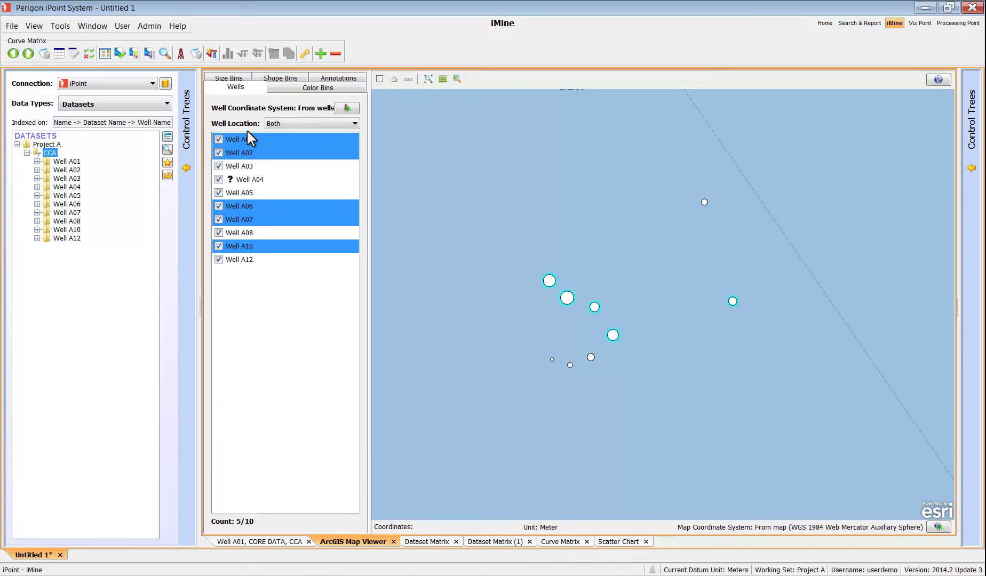
click(246, 139)
ctrl+click(249, 152)
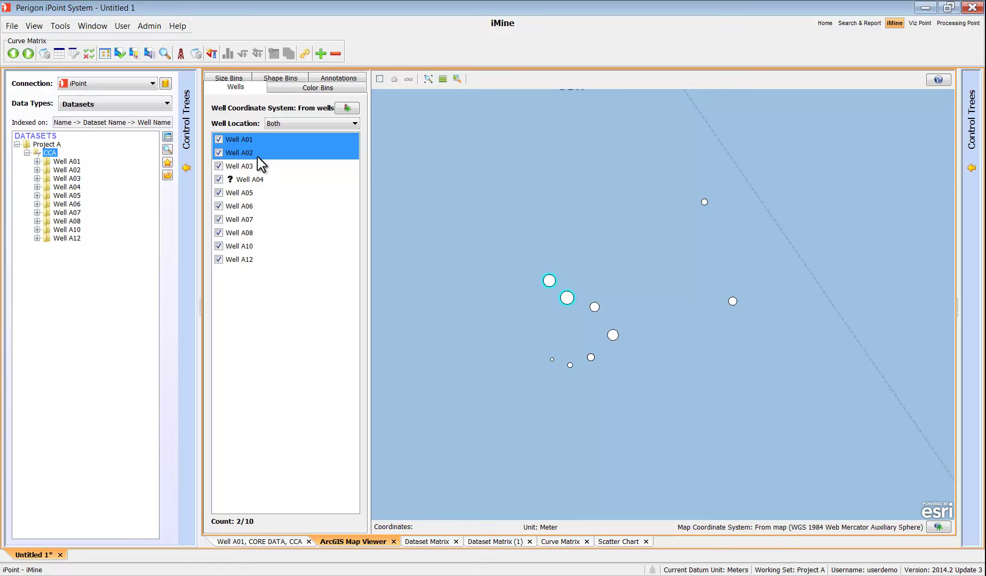
right_click(550, 281)
Load System Layouts > Project A > Generic > A CORE TO LOG COMPARISON, replacing the current layout
mouse_move(606, 319)
click(707, 319)
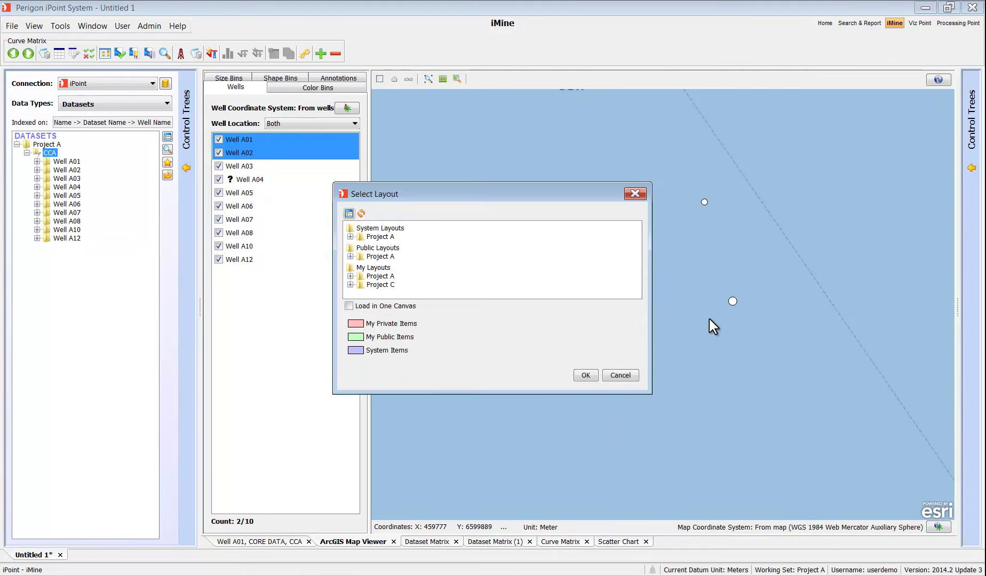
click(350, 237)
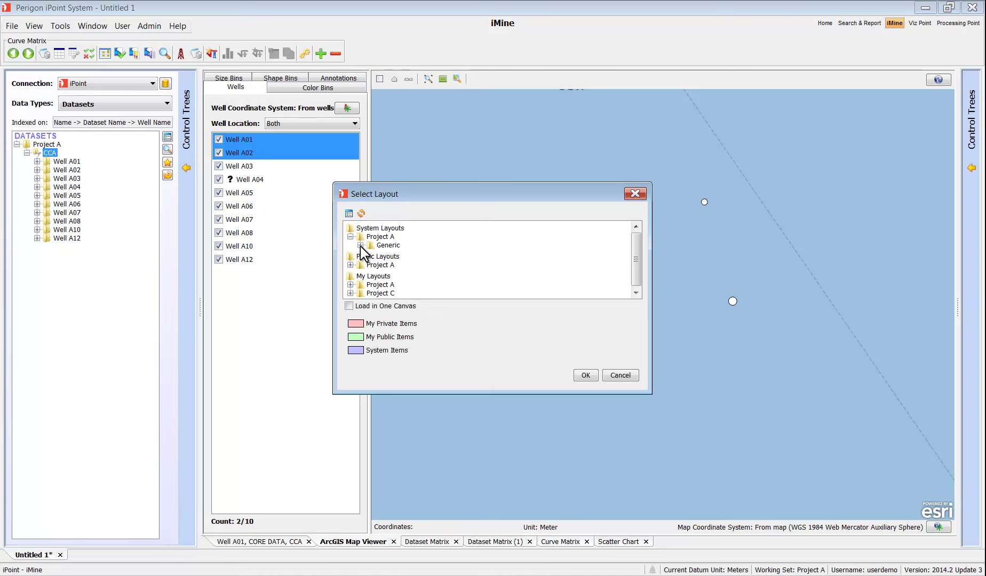
click(361, 245)
click(391, 254)
click(584, 374)
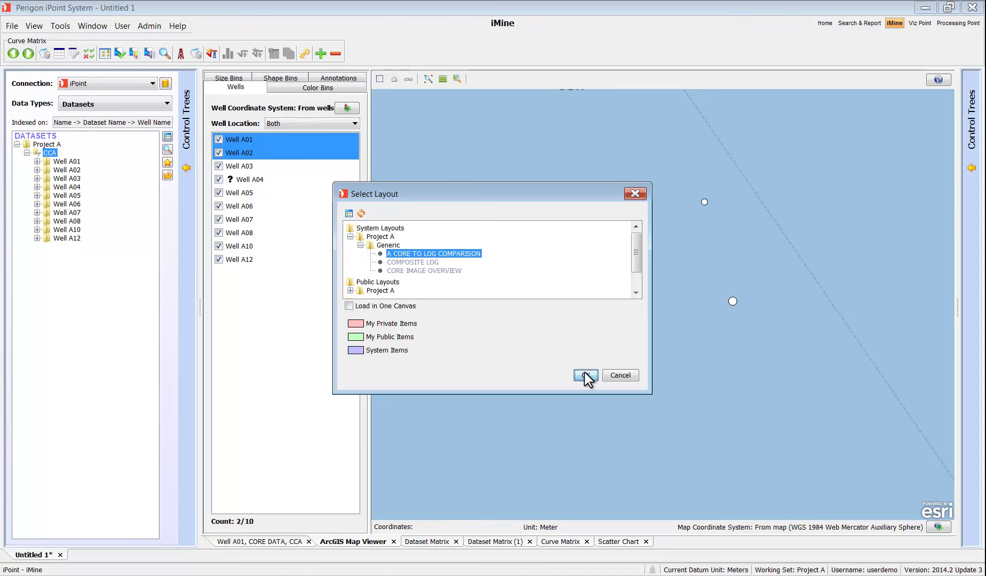
click(472, 337)
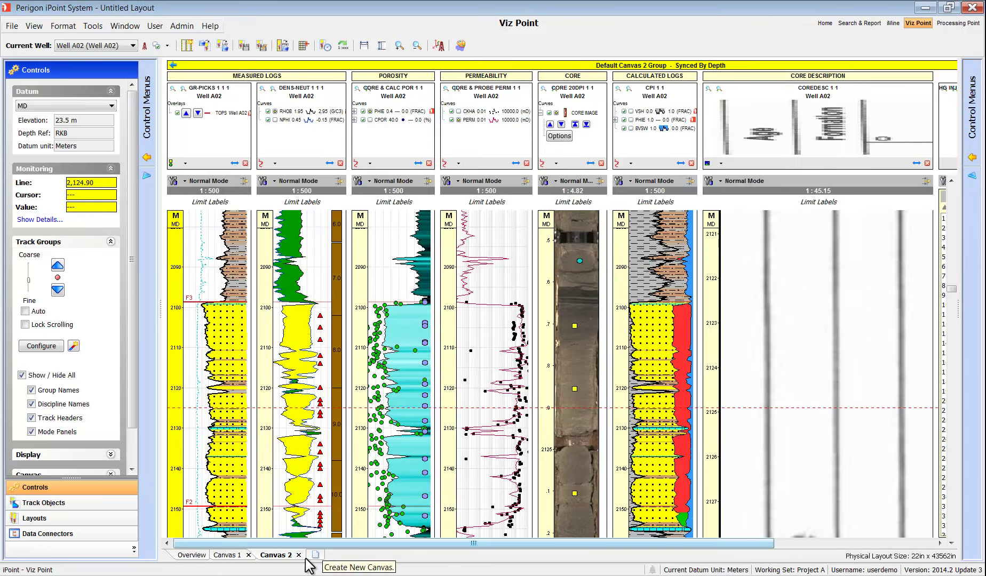
On Canvas 1, sync Well A01's logs to event 1.0 near 2127 m and zoom Calculated Logs to 1:140
click(229, 555)
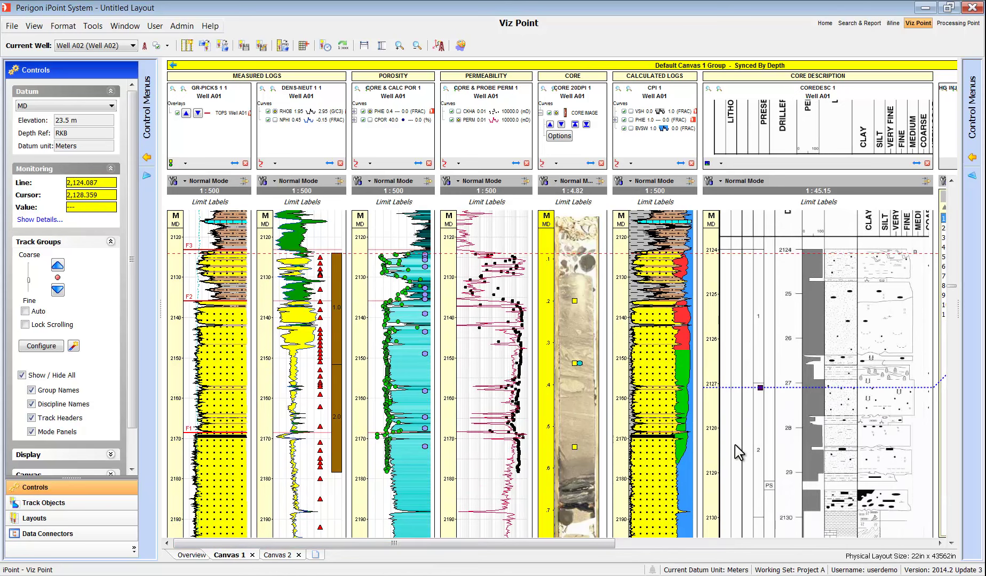
drag(328, 543, 530, 552)
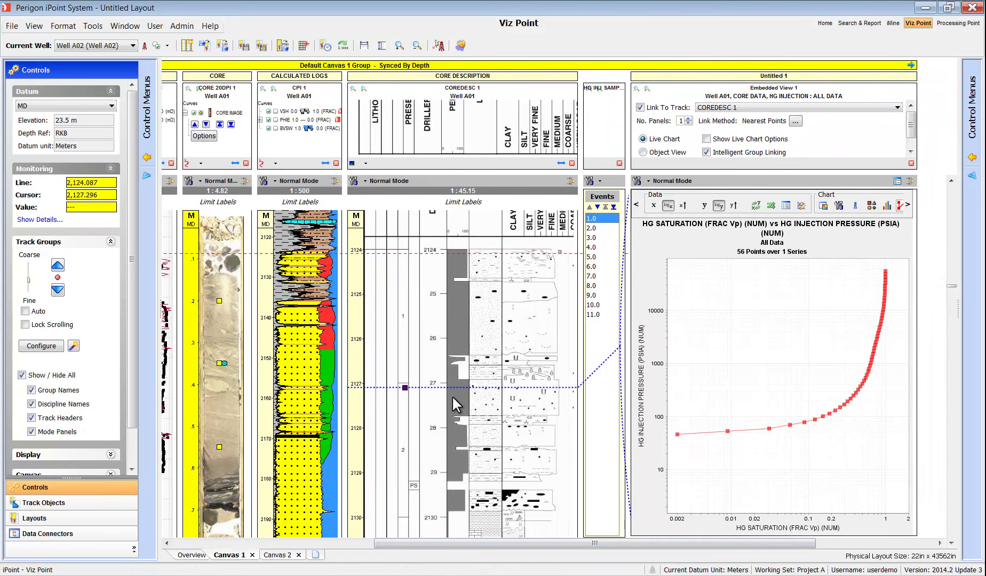
click(595, 246)
click(589, 207)
click(589, 207)
click(589, 207)
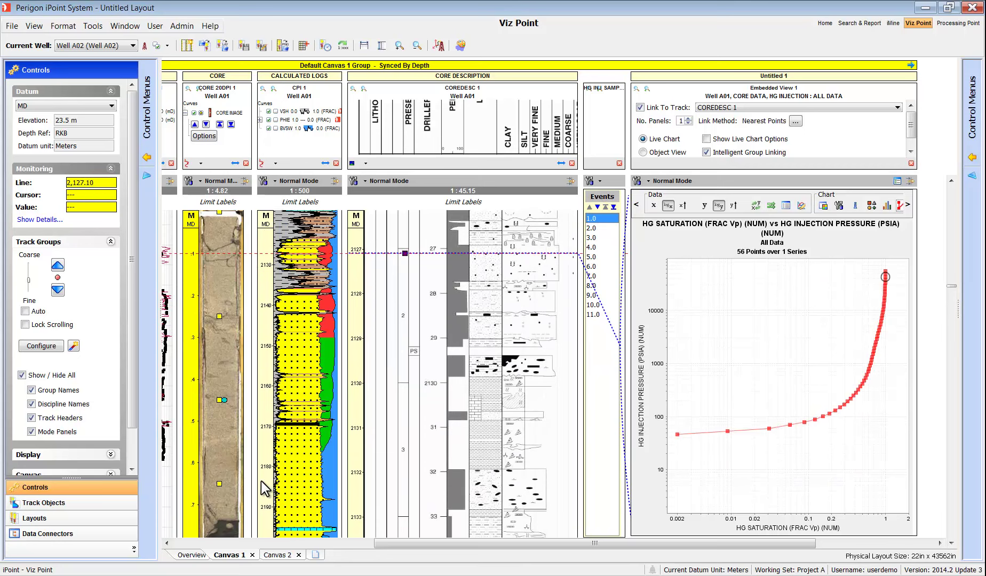
scroll(261, 482, up, 5)
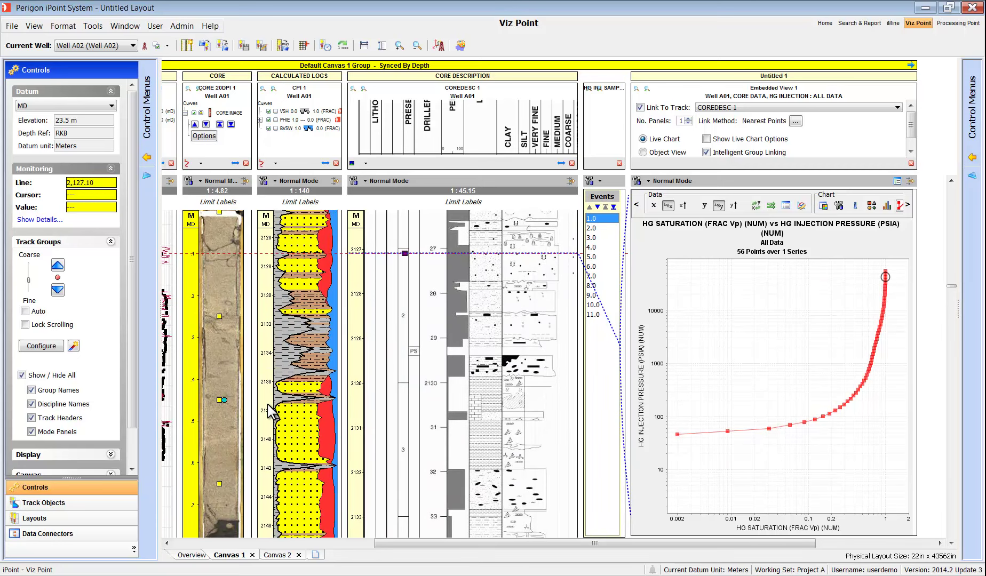
drag(384, 542, 187, 544)
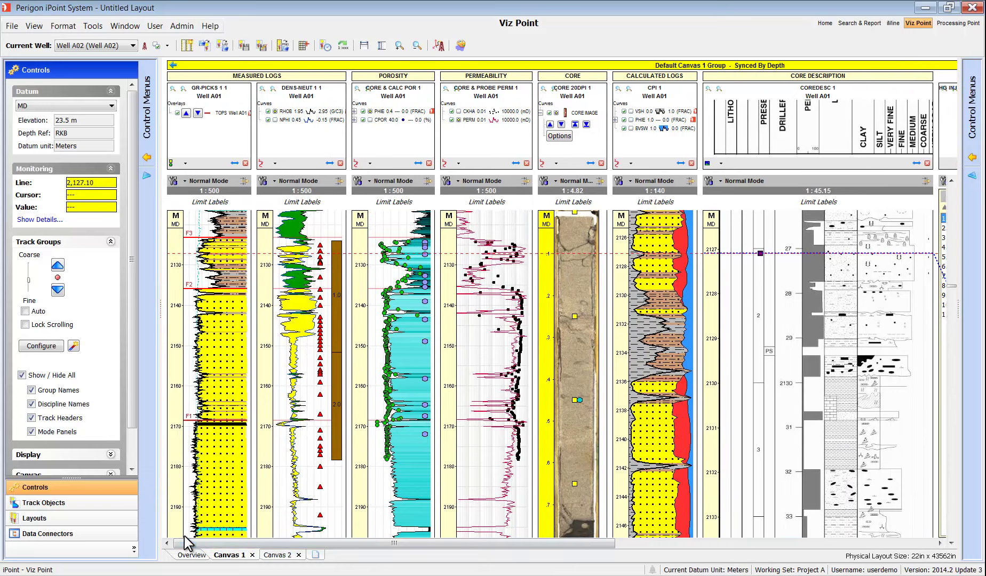
Open the petrography point's Sample Info in a Data Explorer moved upper left and enlarged
right_click(425, 245)
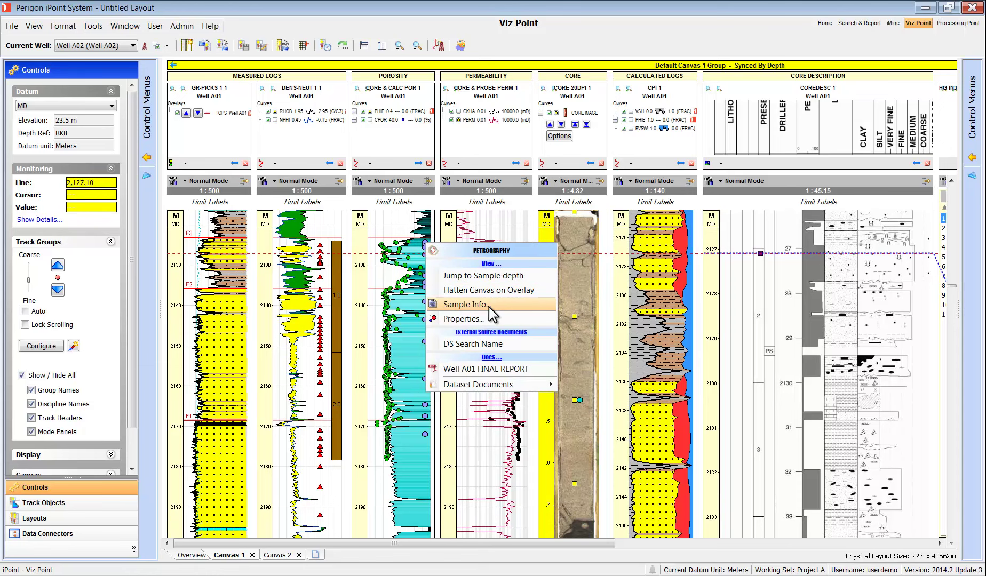
mouse_move(515, 380)
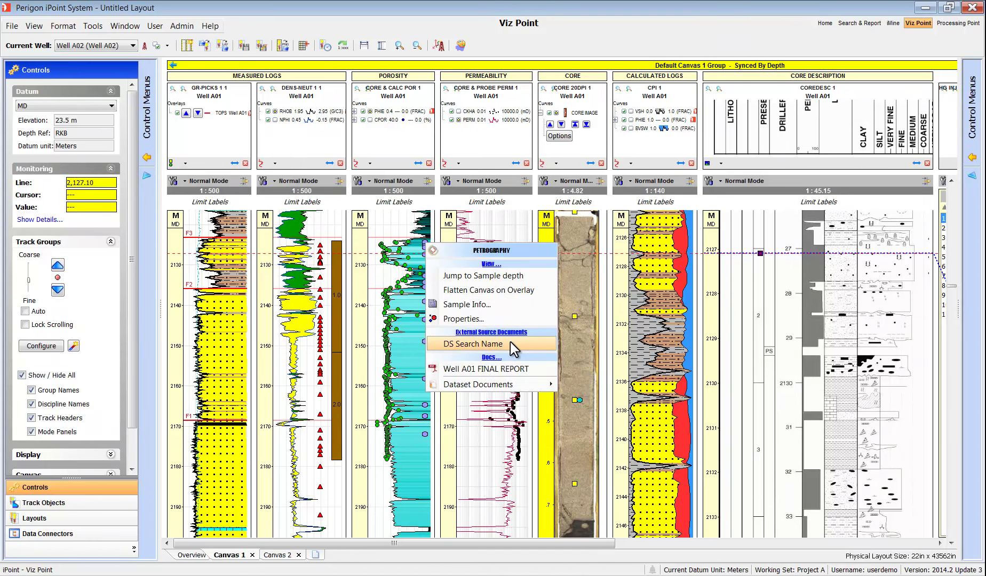
click(498, 305)
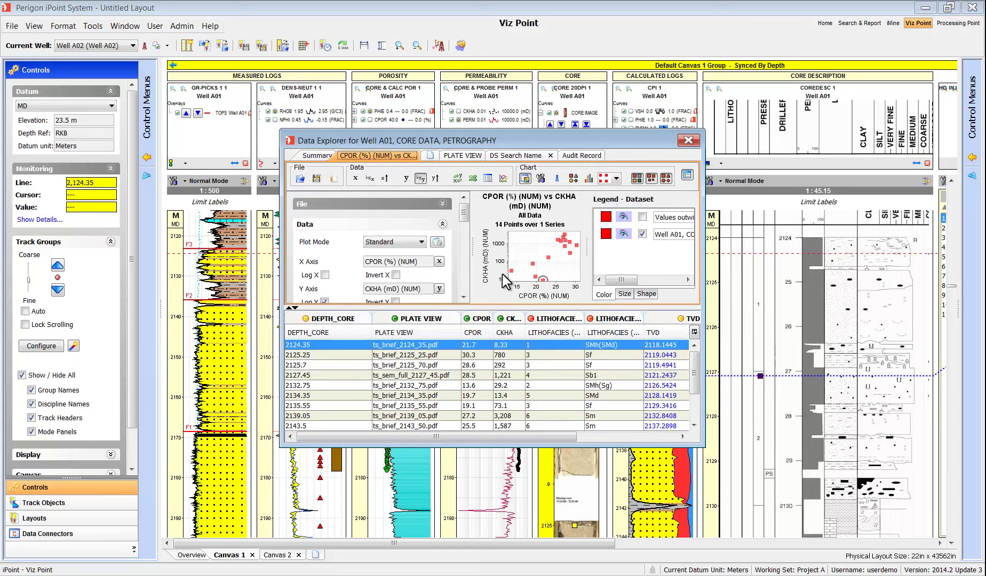
drag(480, 140, 263, 39)
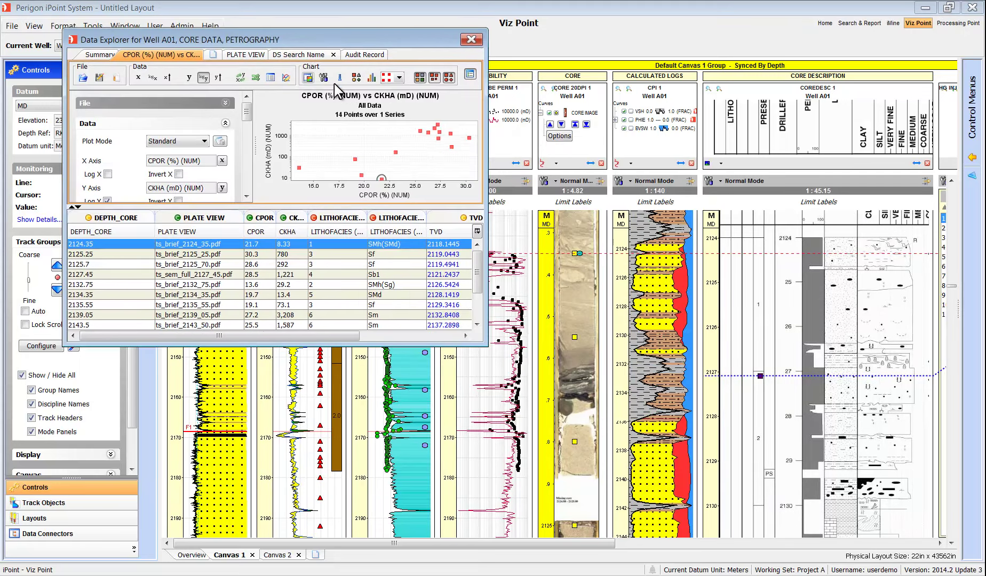
drag(486, 344, 586, 485)
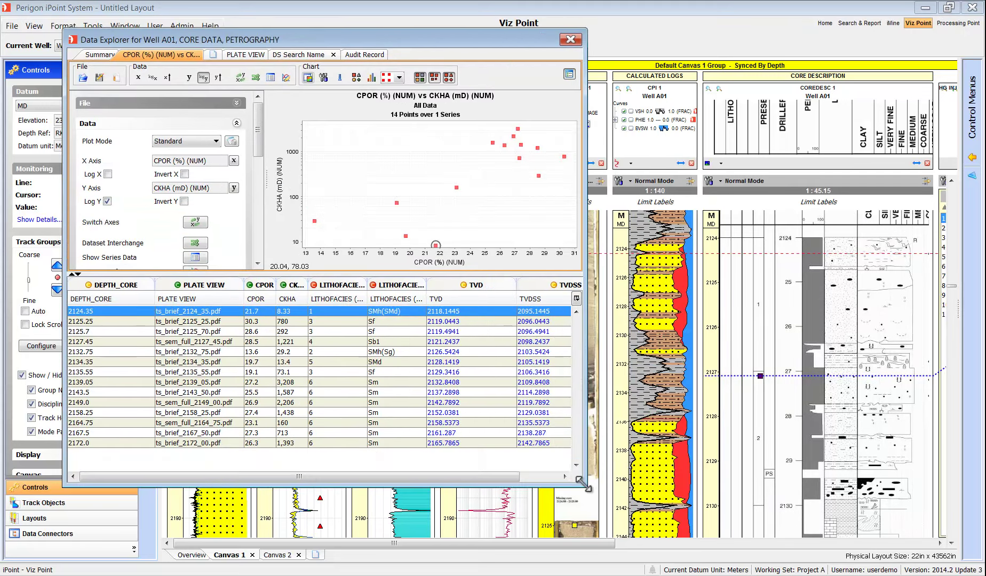
Sync the logs to the 2158.25 m sample, then the 2139.05 m sample, and bring up PLATE VIEW tab options
click(521, 145)
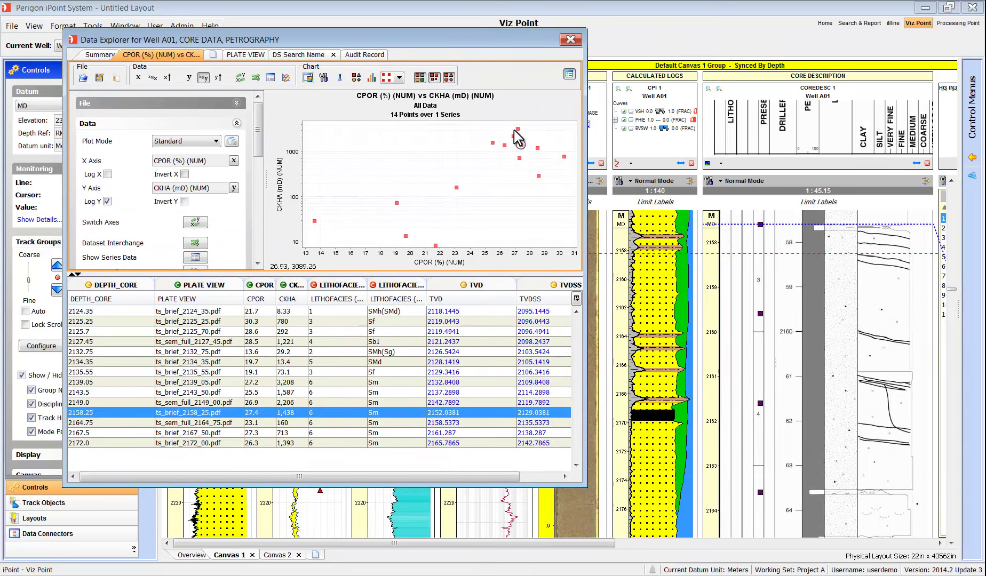
click(518, 129)
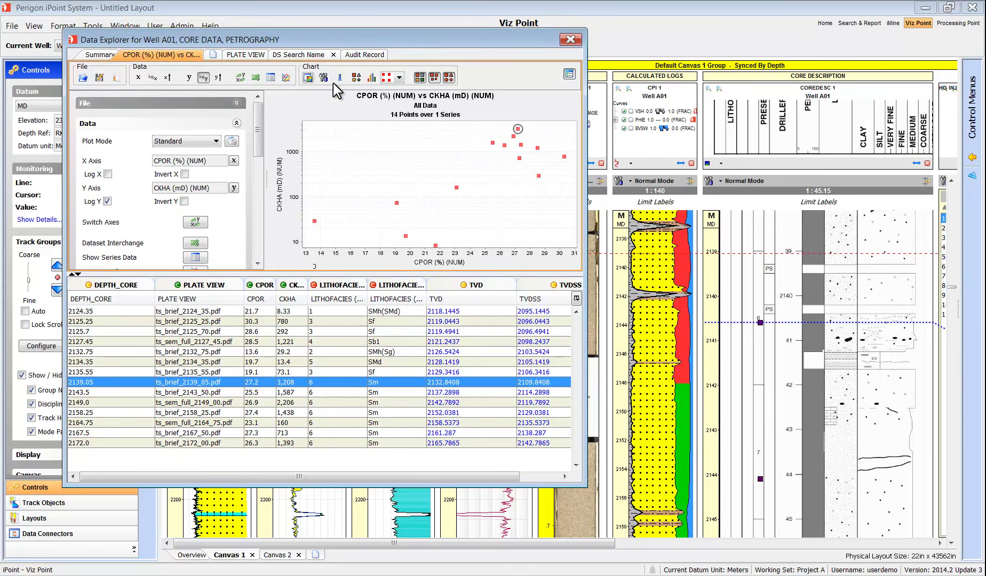
right_click(254, 57)
Undock the plate view, review plates for the 2127.45, 2158.25 and 2132.75 m samples, then re-dock and close
click(257, 66)
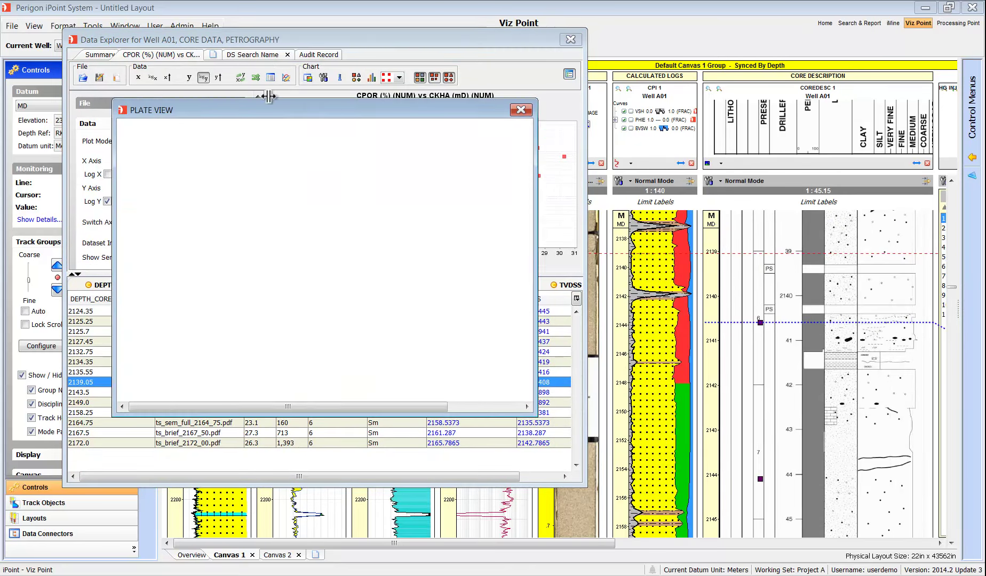
drag(331, 109, 721, 70)
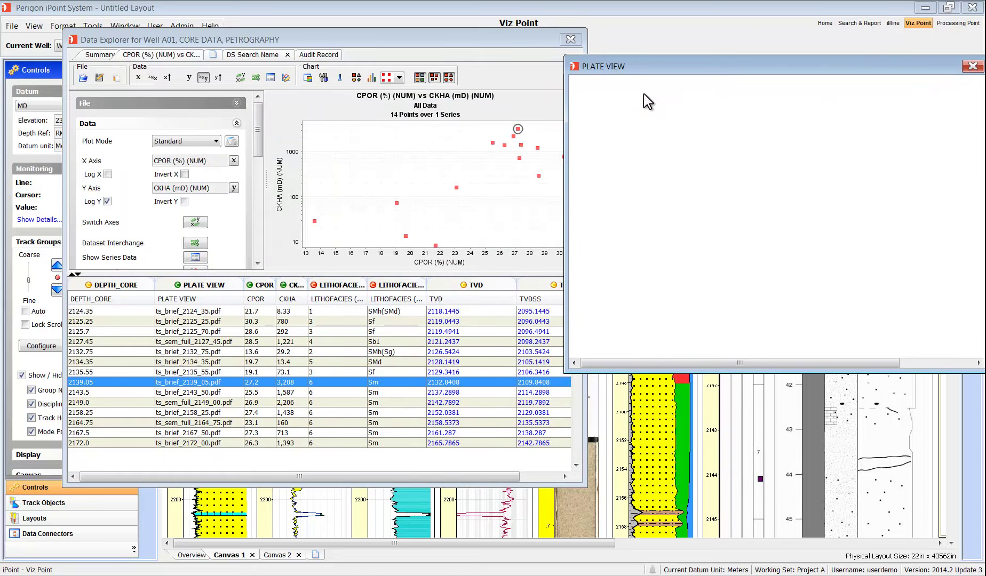
click(536, 148)
click(521, 144)
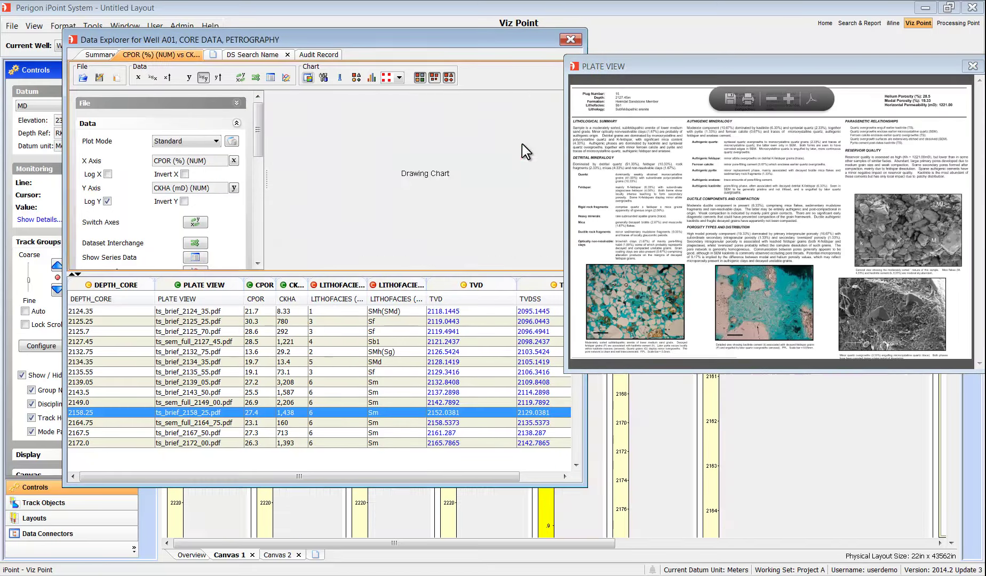
mouse_move(315, 222)
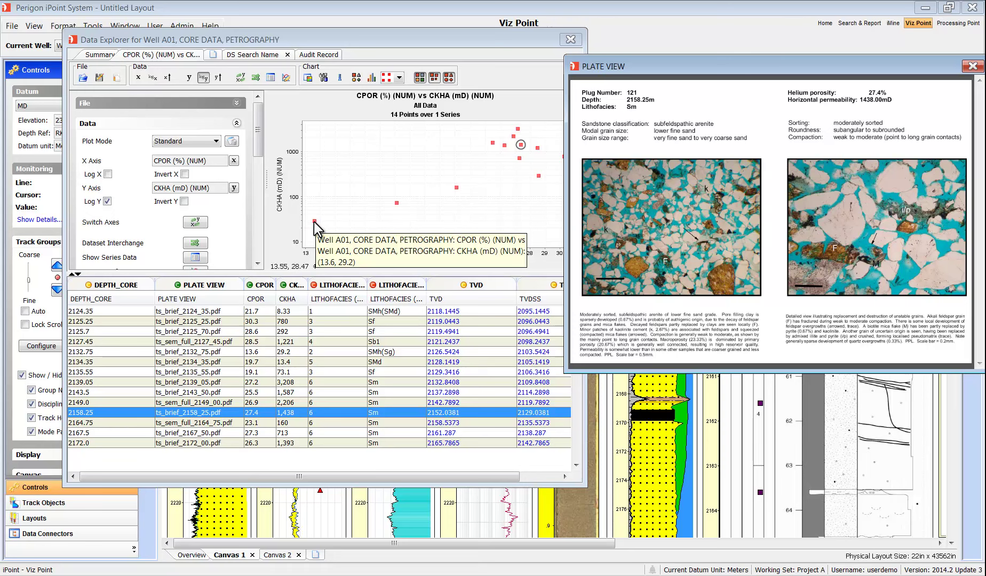
click(315, 221)
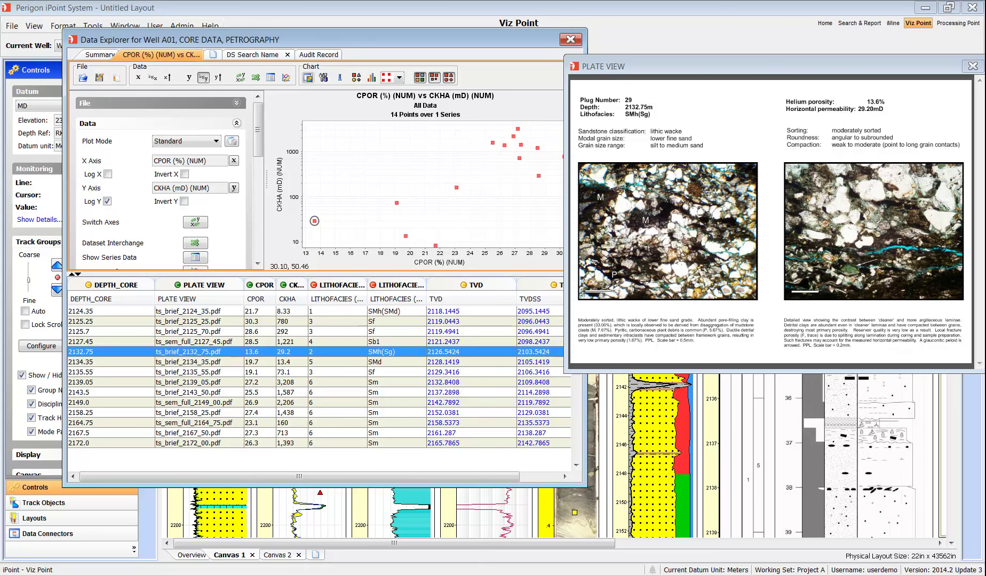
double_click(619, 65)
click(570, 39)
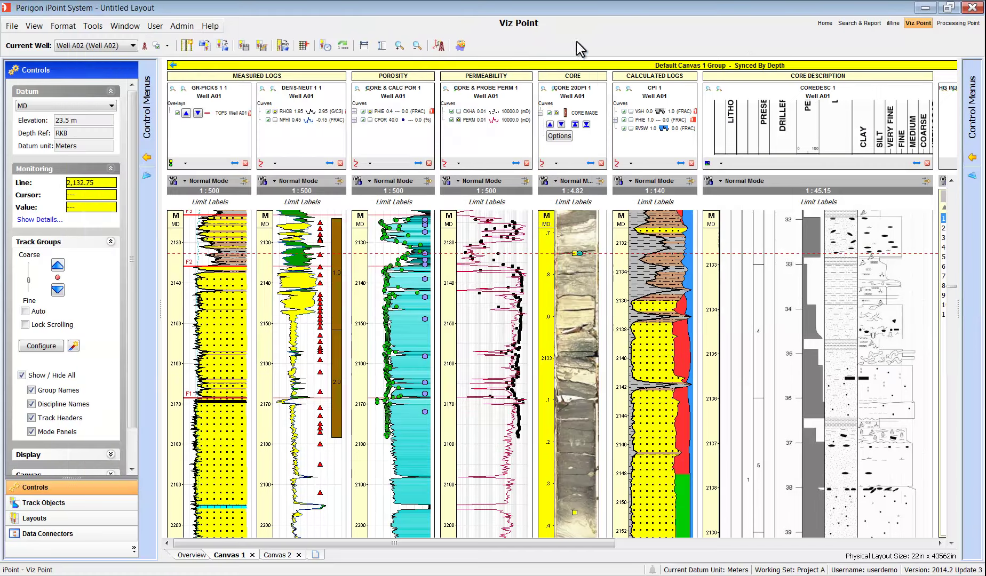
Open the core sample's CCA data enlarged with curve headers shown, and sync logs to flagged CGDEN 3.09
right_click(575, 246)
click(609, 310)
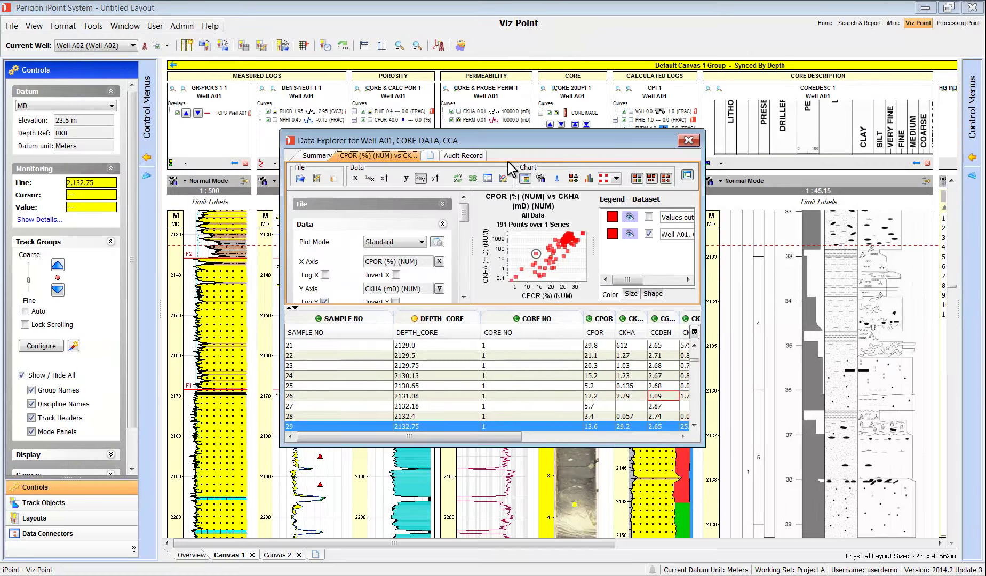
drag(476, 127, 273, 47)
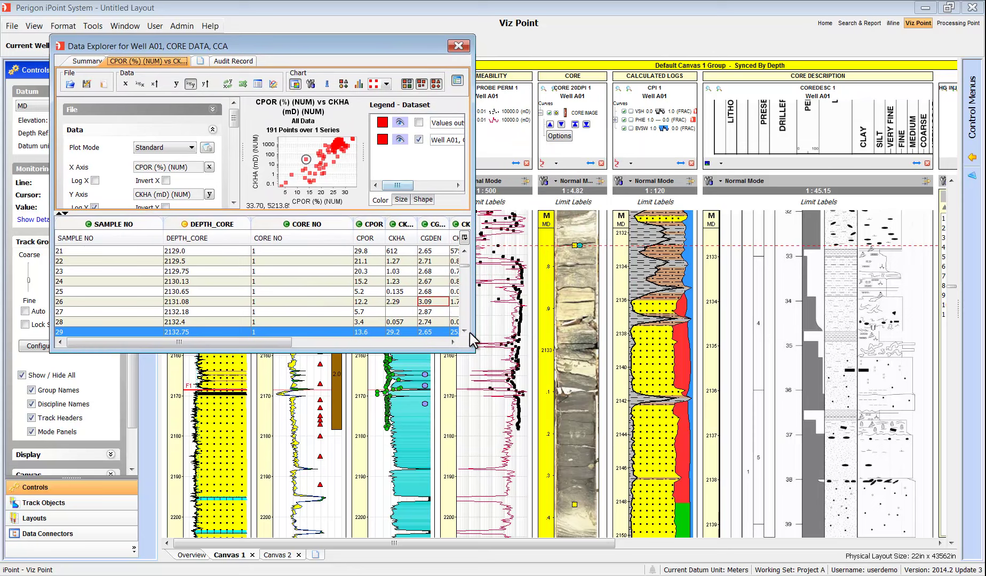
drag(469, 350, 548, 445)
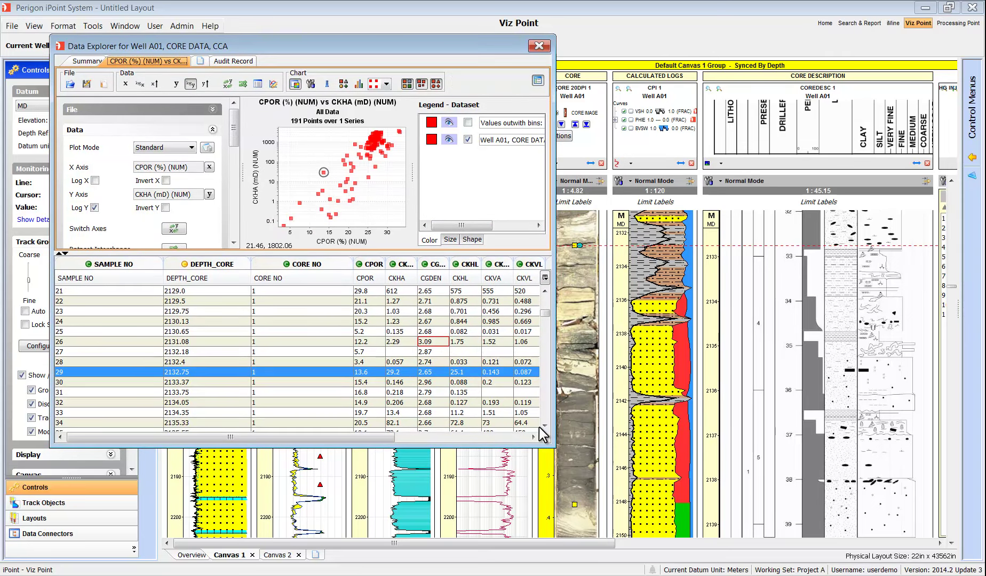
right_click(275, 307)
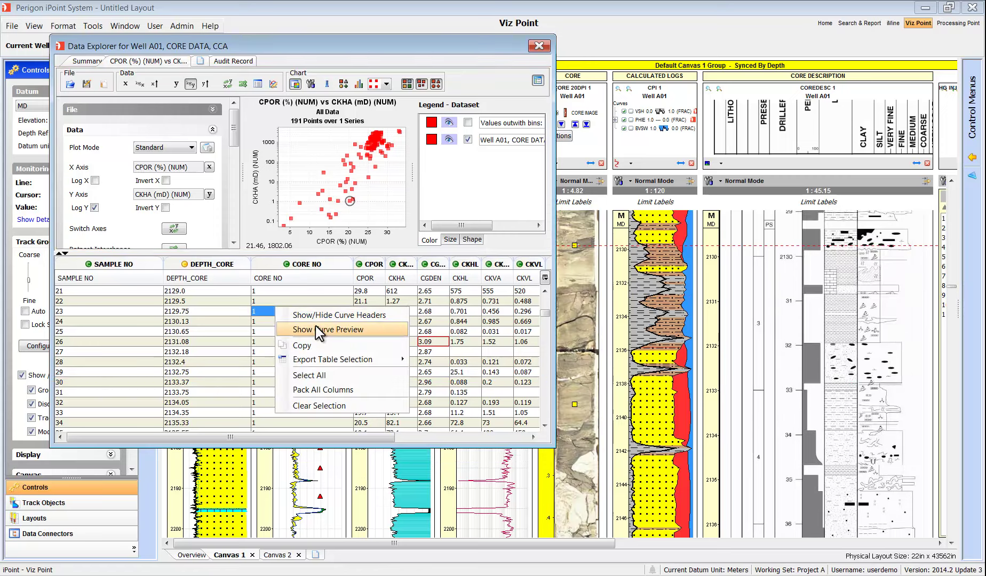
click(316, 318)
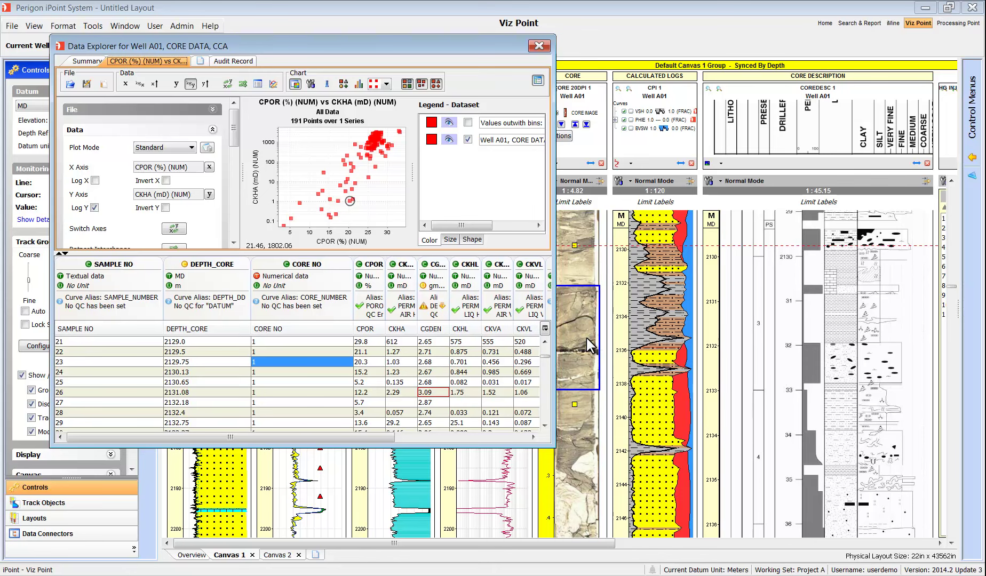
click(445, 309)
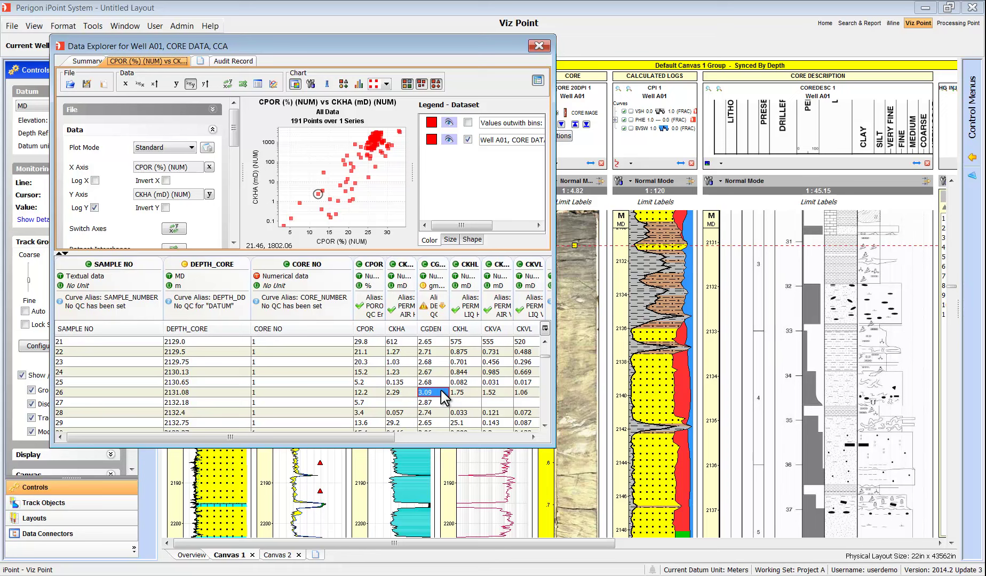
Inspect the core image around 2131 m in an enlarged Image Examiner with tools hidden, then close it
double_click(581, 266)
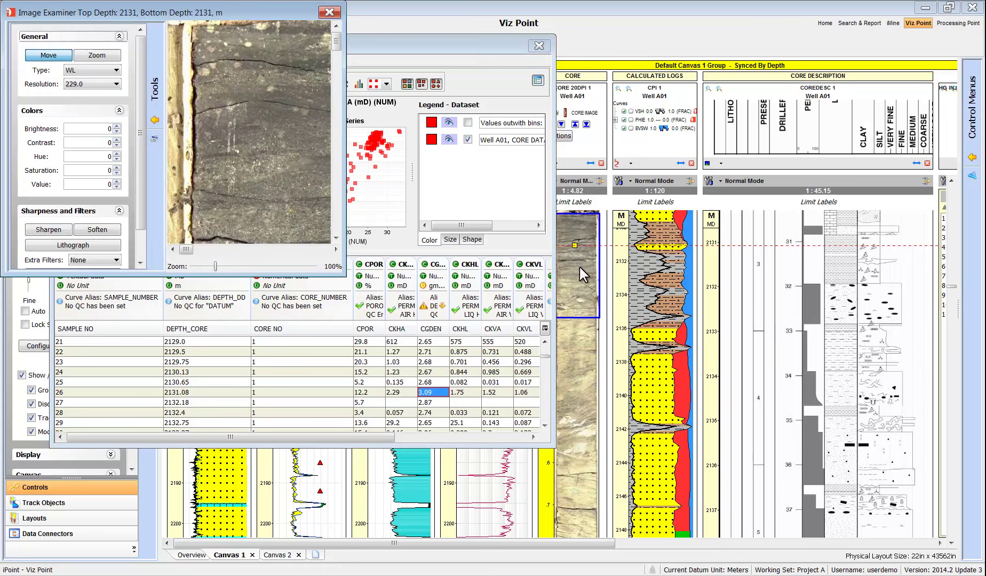
click(155, 120)
drag(344, 274, 549, 474)
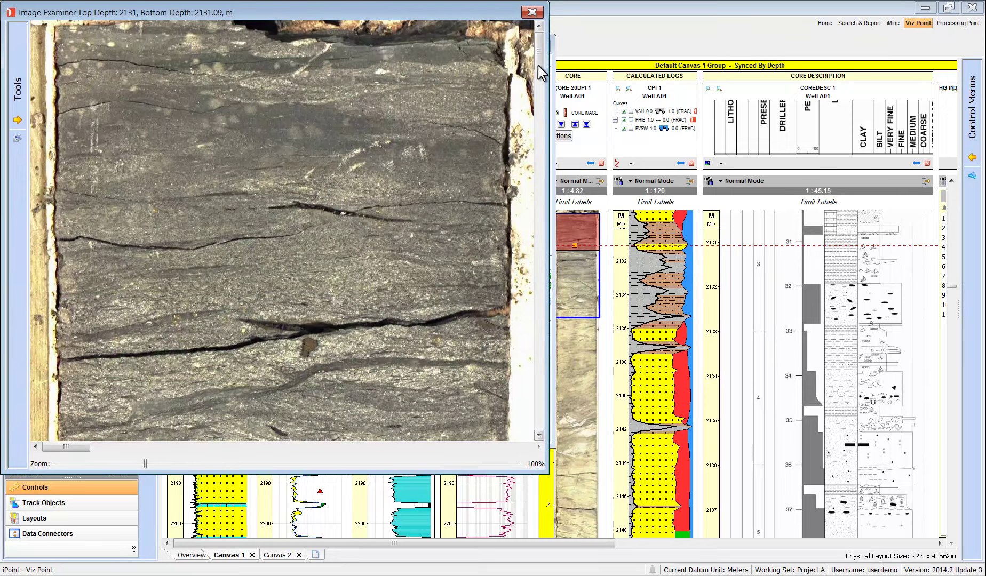
drag(538, 66, 538, 111)
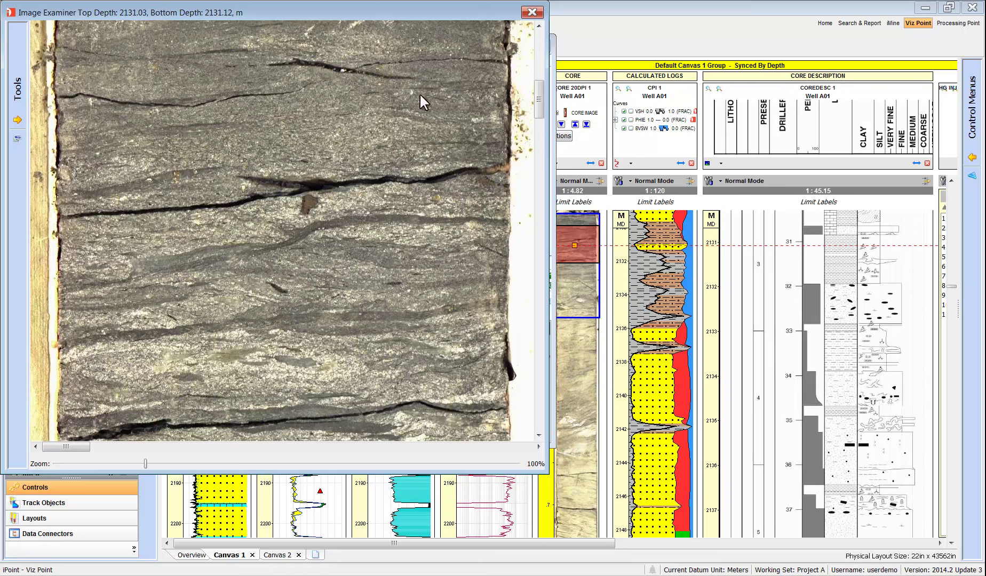
click(532, 12)
Close the core data table and switch the Core track to Discrete Point mode with its manager open
click(547, 39)
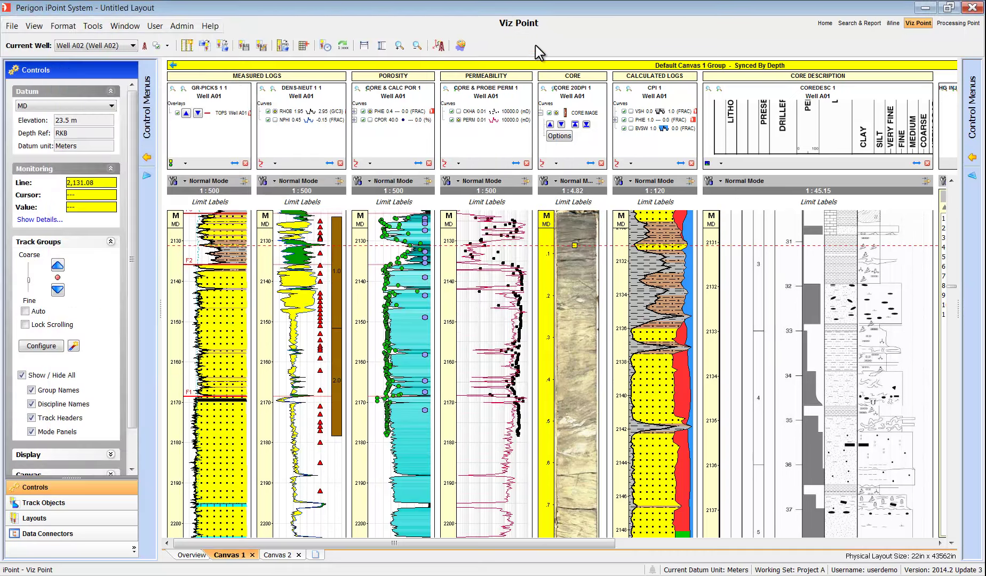
click(601, 182)
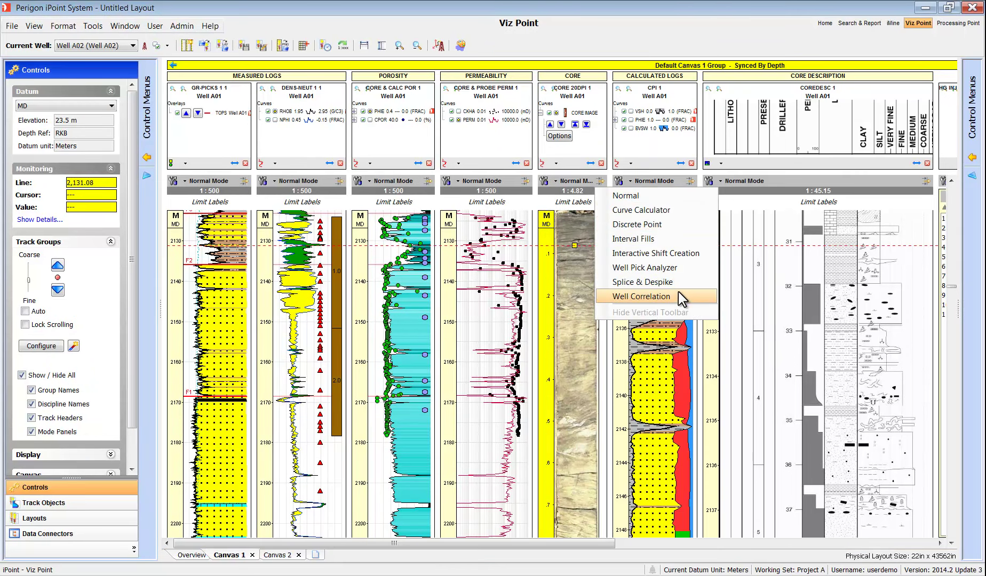
click(652, 225)
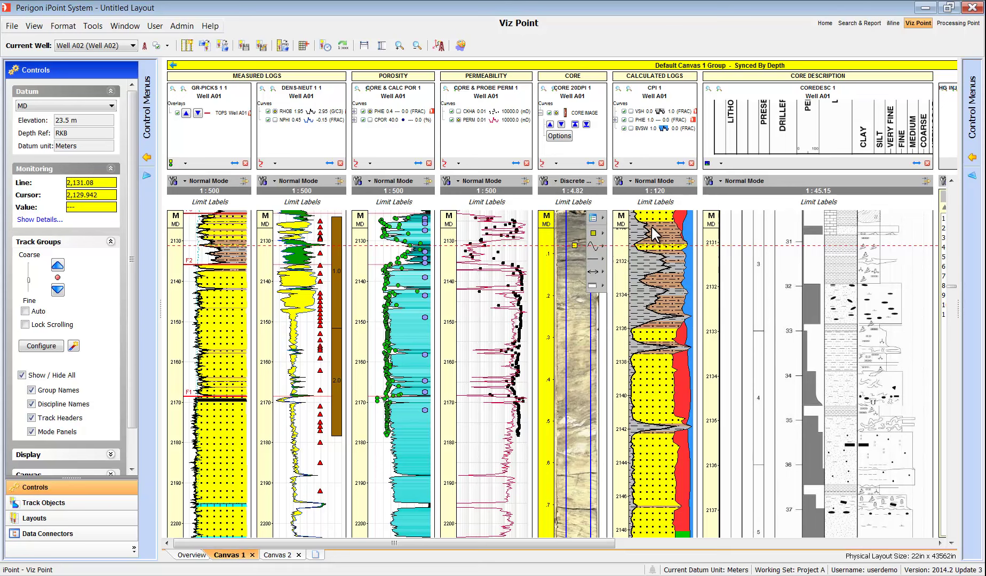
click(592, 218)
Drop Pyrite points onto the core image down to 2133.0441 m, then close the point manager
drag(581, 248, 581, 308)
scroll(584, 245, down, 3)
drag(594, 234, 585, 329)
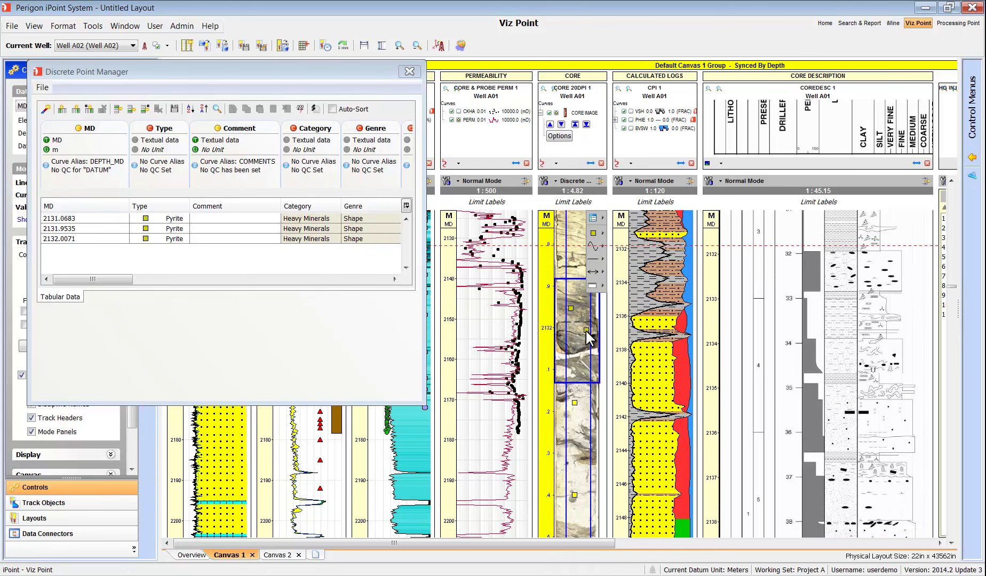
scroll(585, 328, down, 3)
scroll(584, 328, down, 1)
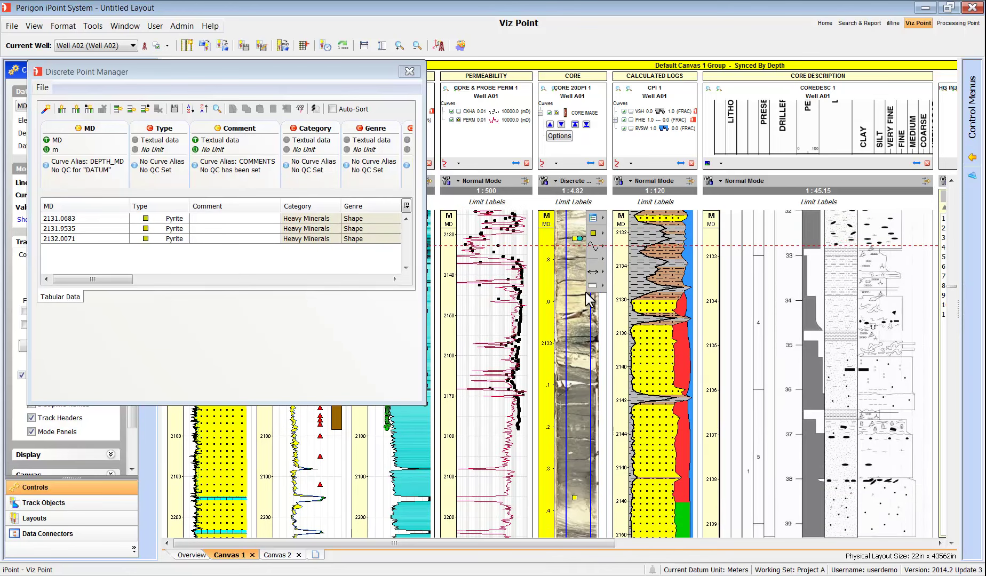
drag(593, 234, 578, 361)
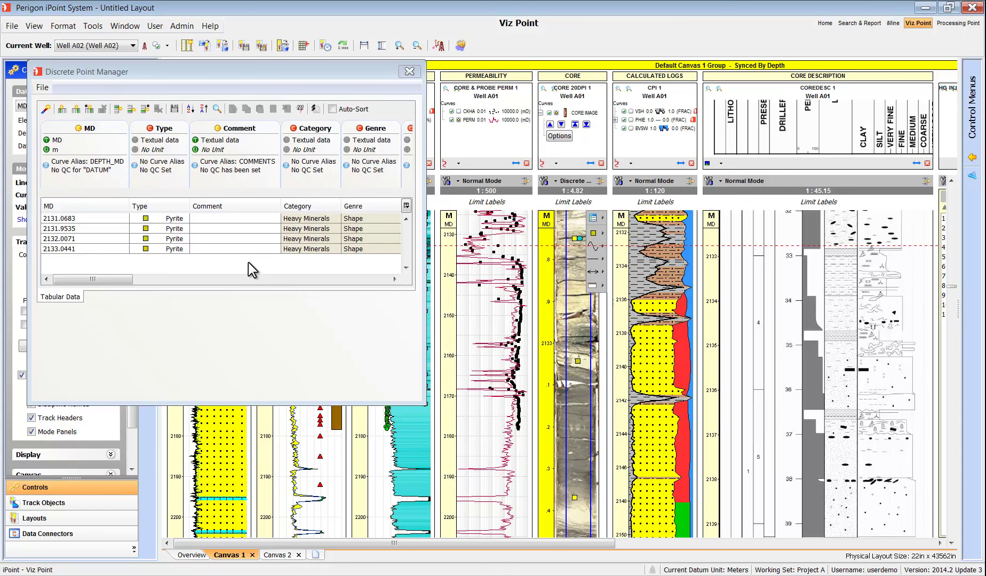
click(408, 71)
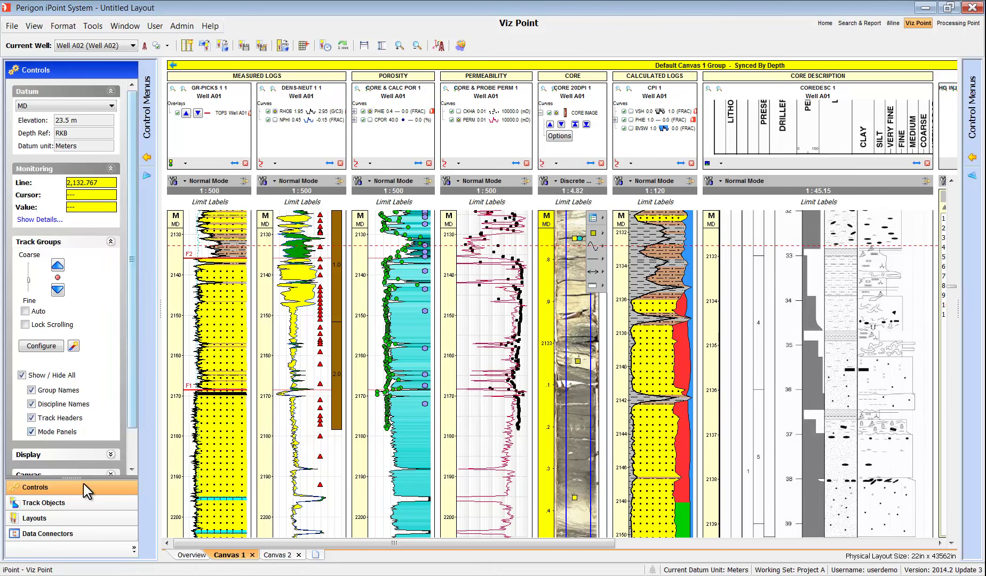
From the Private layouts, open Well A01's Interactive Shift Creation as a new Canvas 3
click(74, 517)
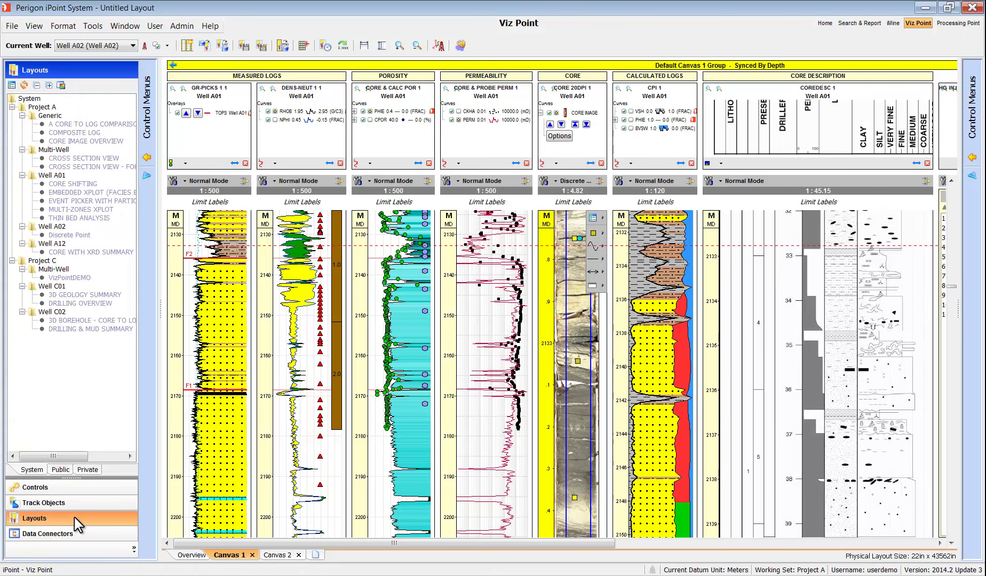
click(83, 472)
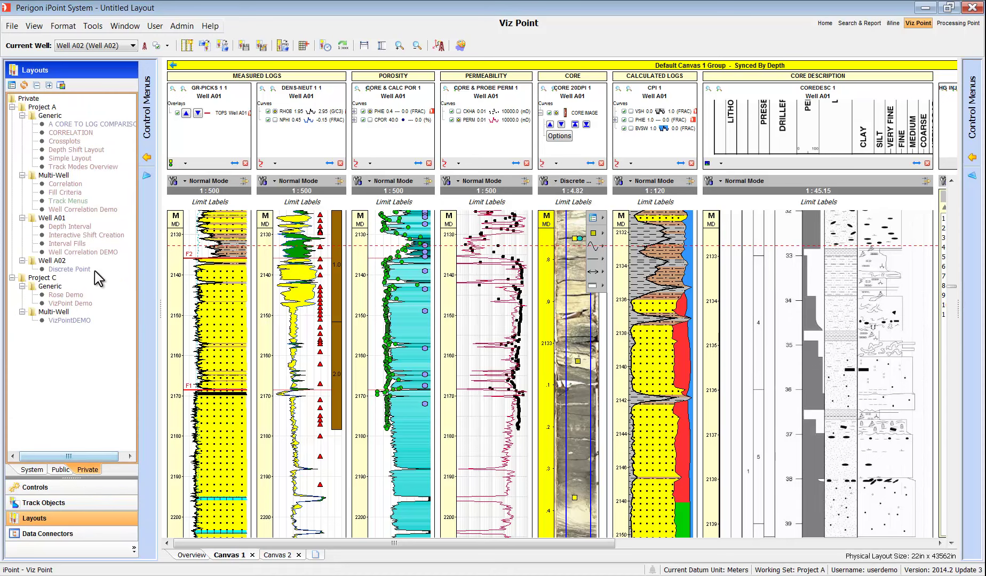
right_click(98, 235)
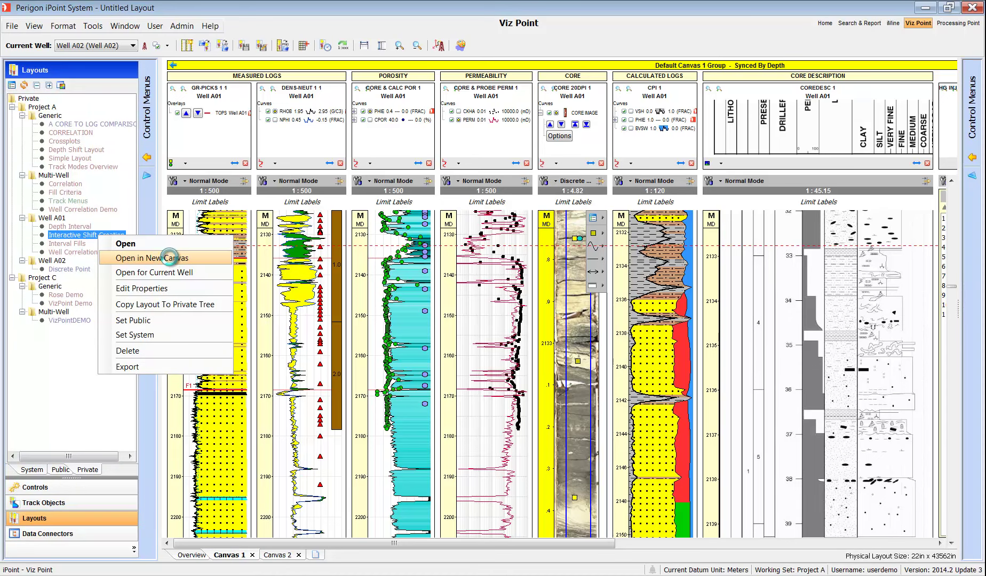
click(170, 258)
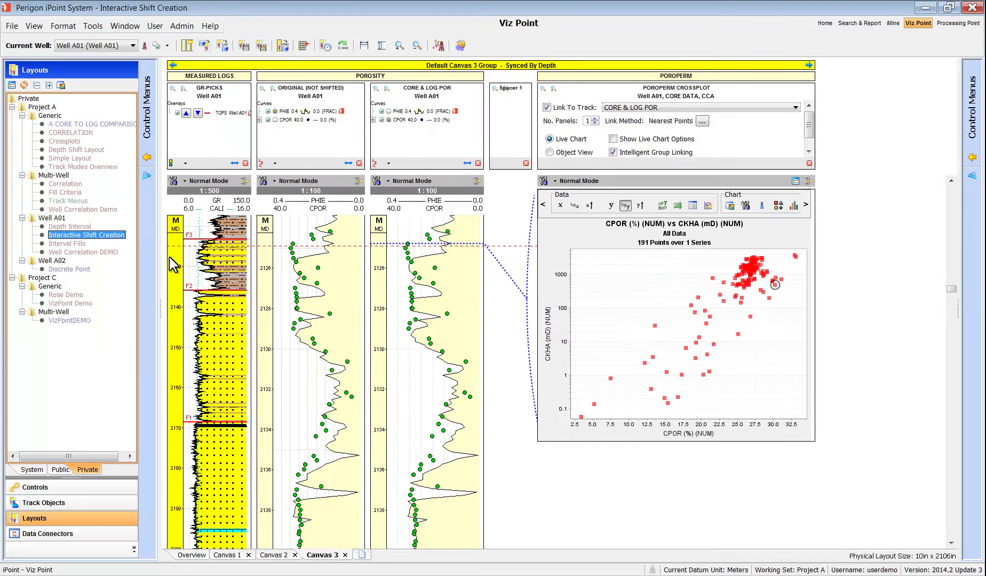
Set the ORIGINAL track to Interactive Shift Creation and link CORE & LOG POR to the Canvas 3 shift
click(389, 181)
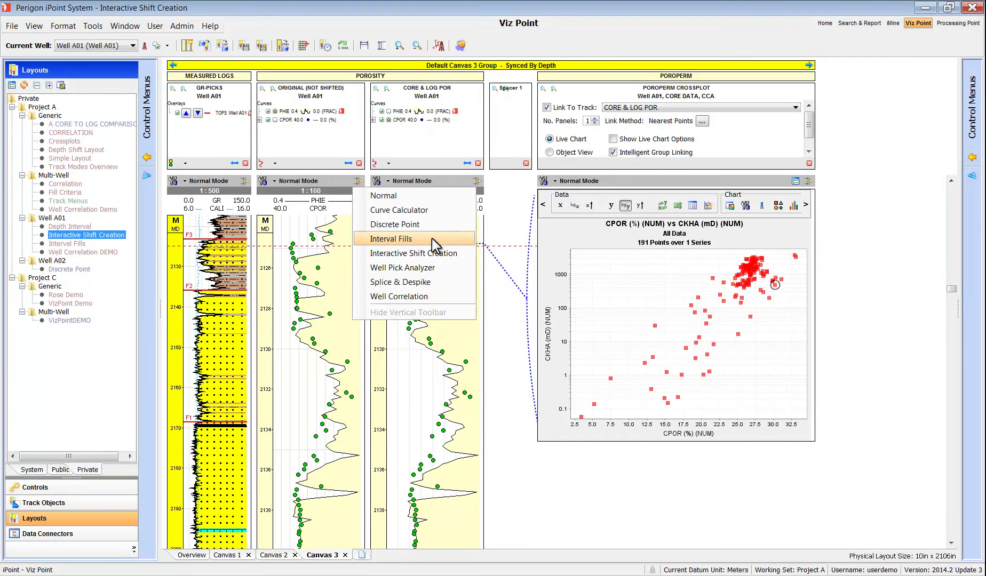
click(446, 254)
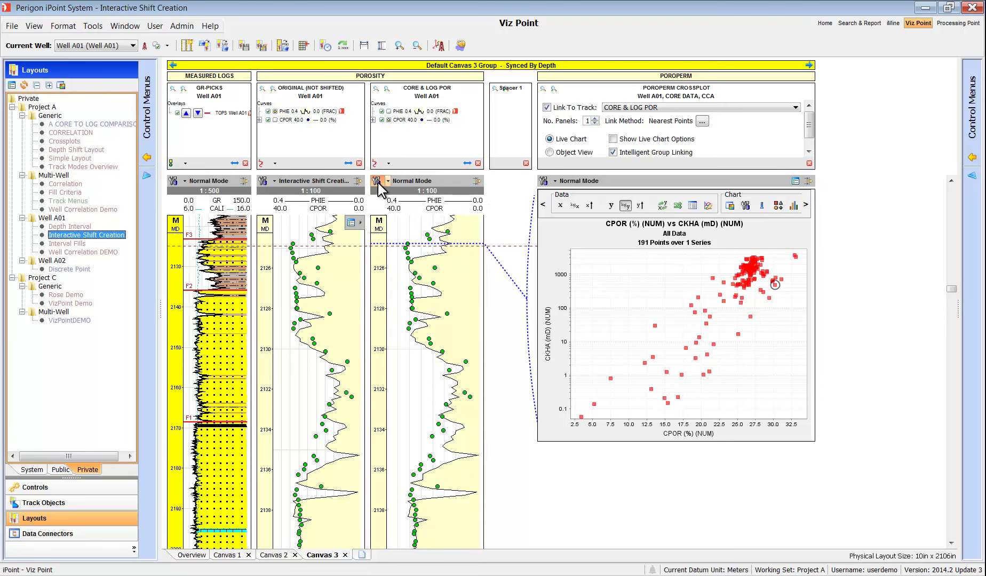
double_click(416, 201)
click(531, 257)
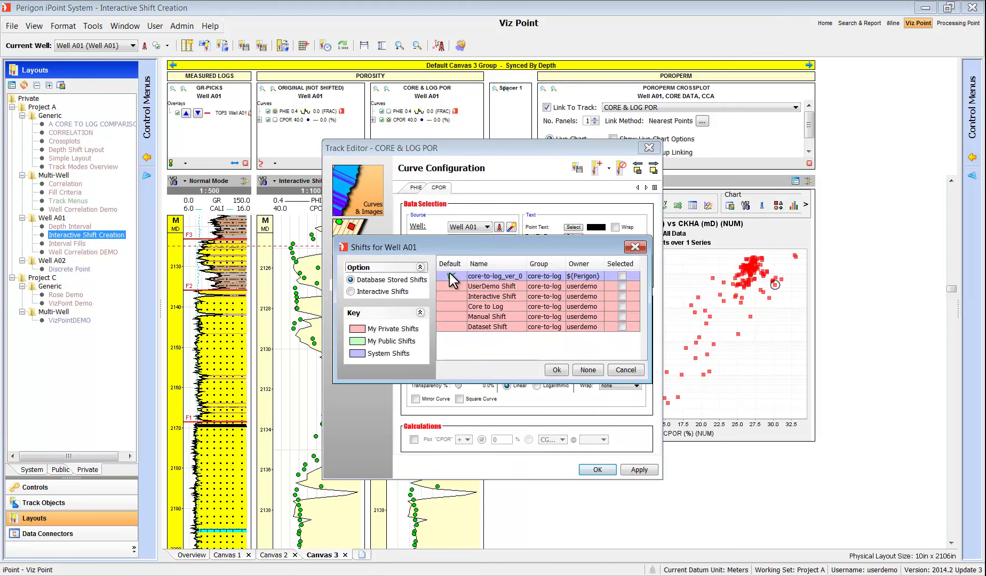
click(398, 293)
click(540, 281)
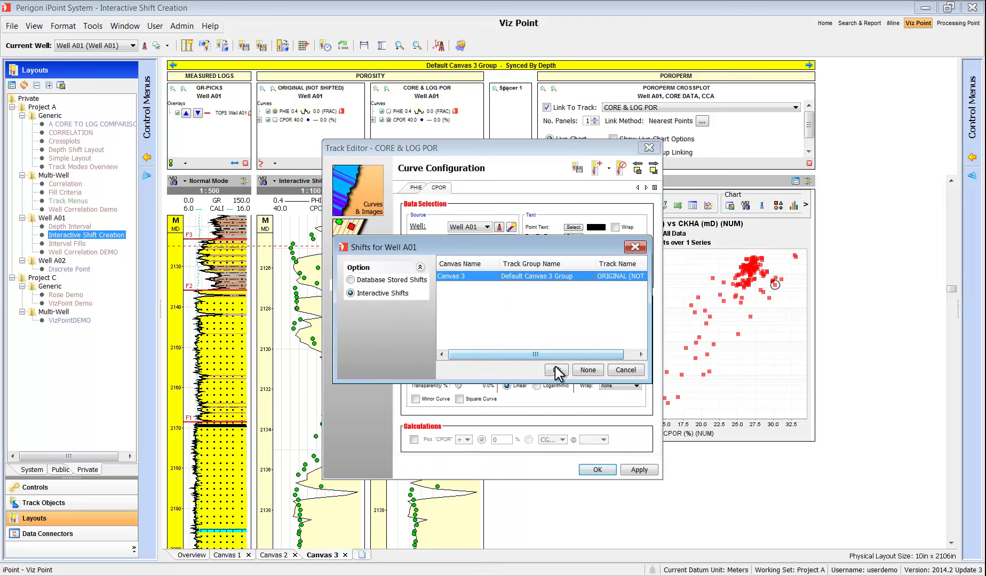
click(557, 370)
click(650, 149)
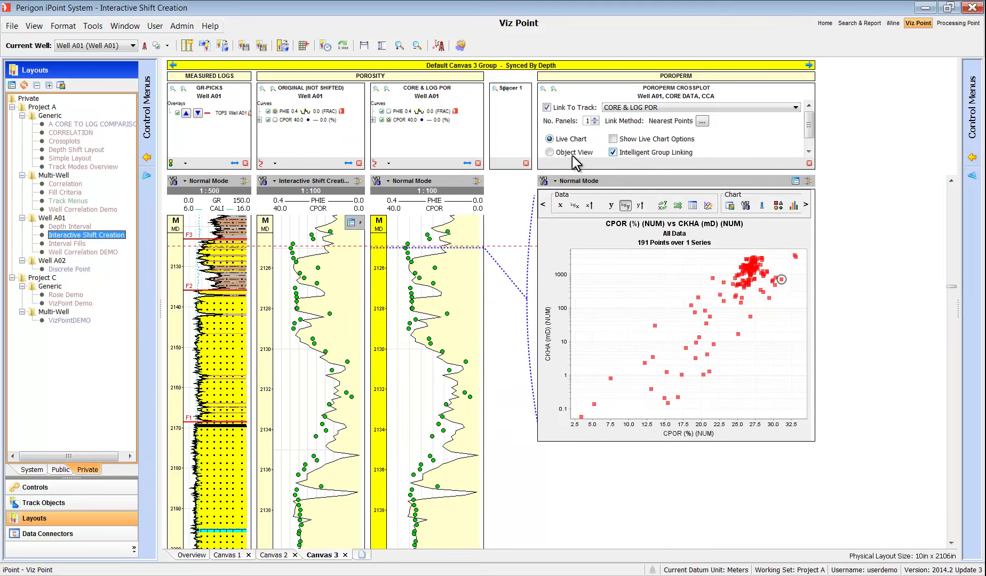
Add two shift markers, moving the core by 0.953 m and 0.397 m to match the logs
right_click(329, 228)
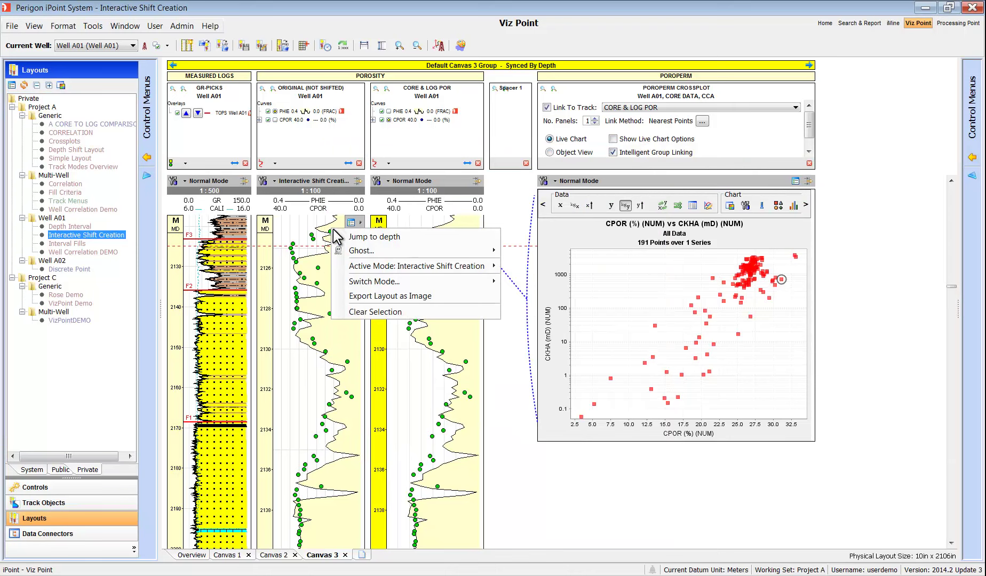
mouse_move(381, 268)
click(548, 268)
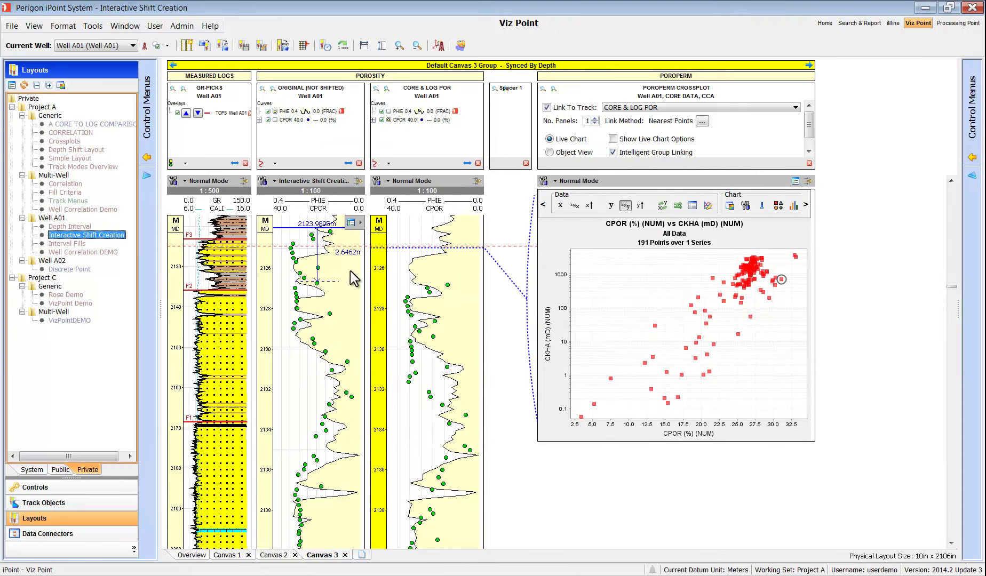
drag(332, 282, 330, 246)
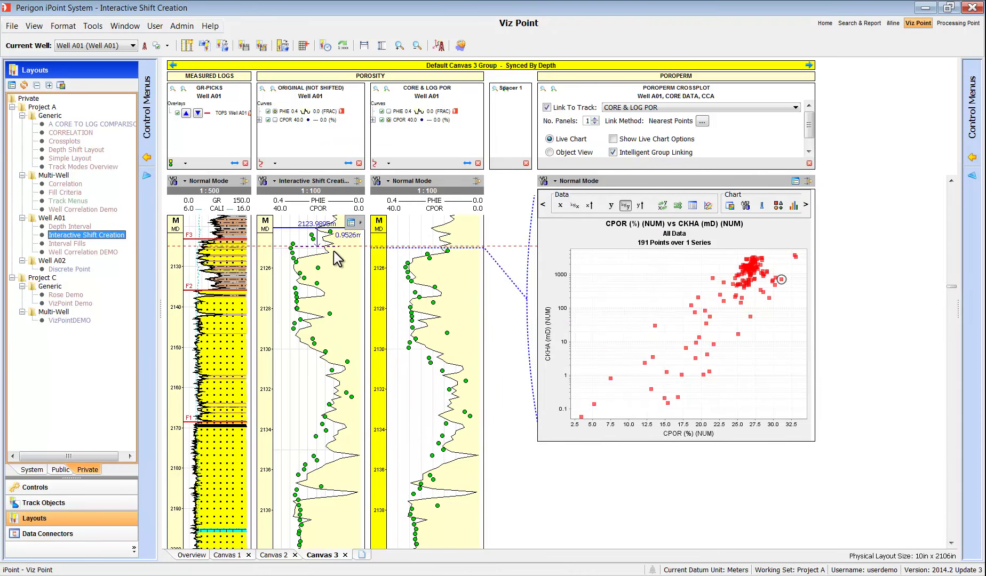
right_click(321, 277)
mouse_move(373, 306)
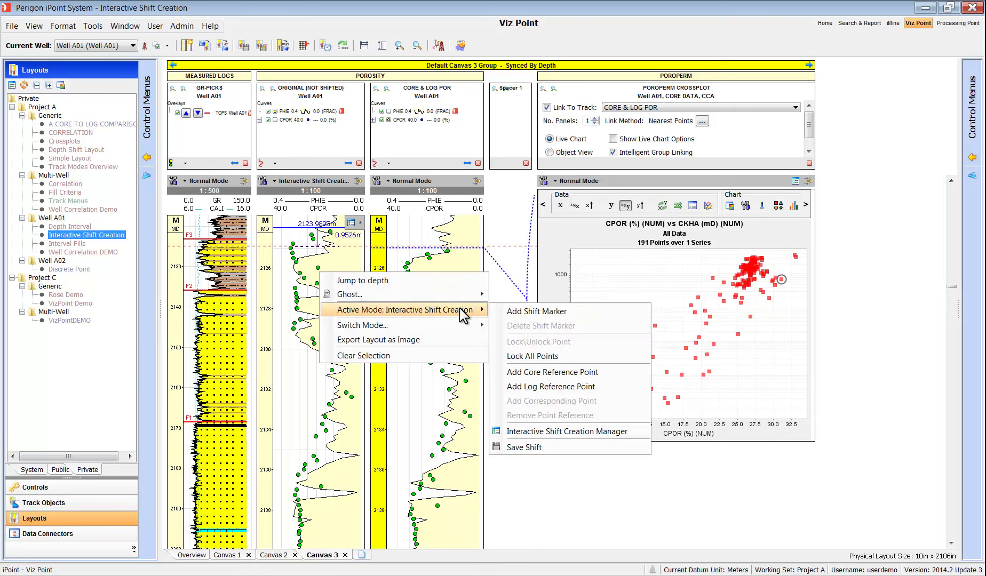
click(505, 306)
drag(322, 324, 325, 278)
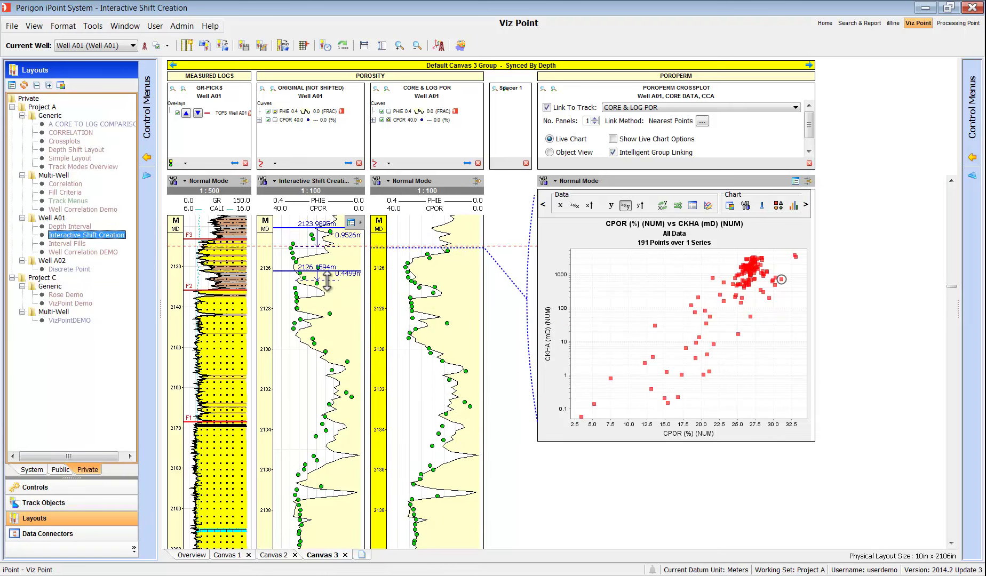
Save the interactive shift to Well A01 as 'Core Shifted to Log'
click(352, 222)
click(457, 245)
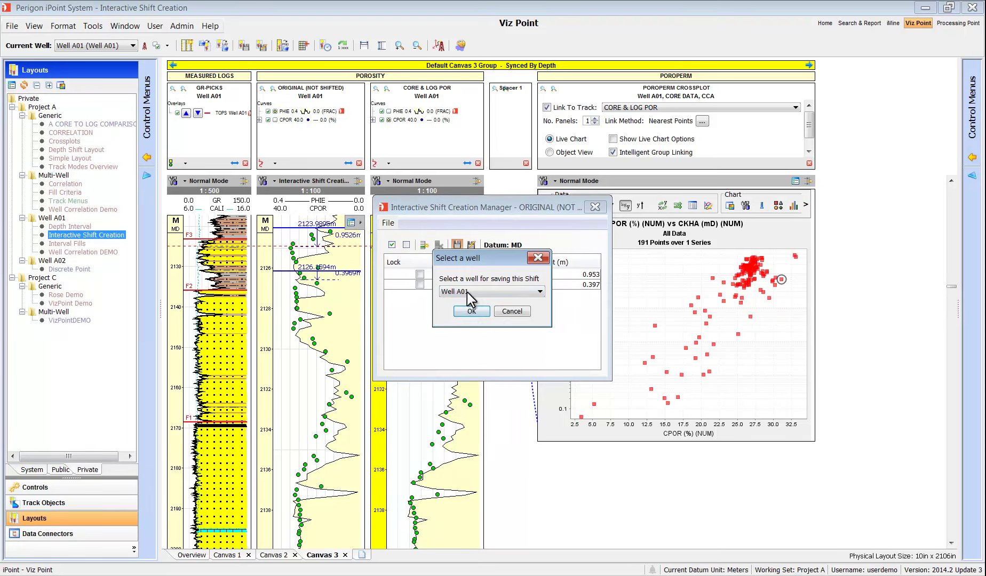
click(467, 312)
text(Core)
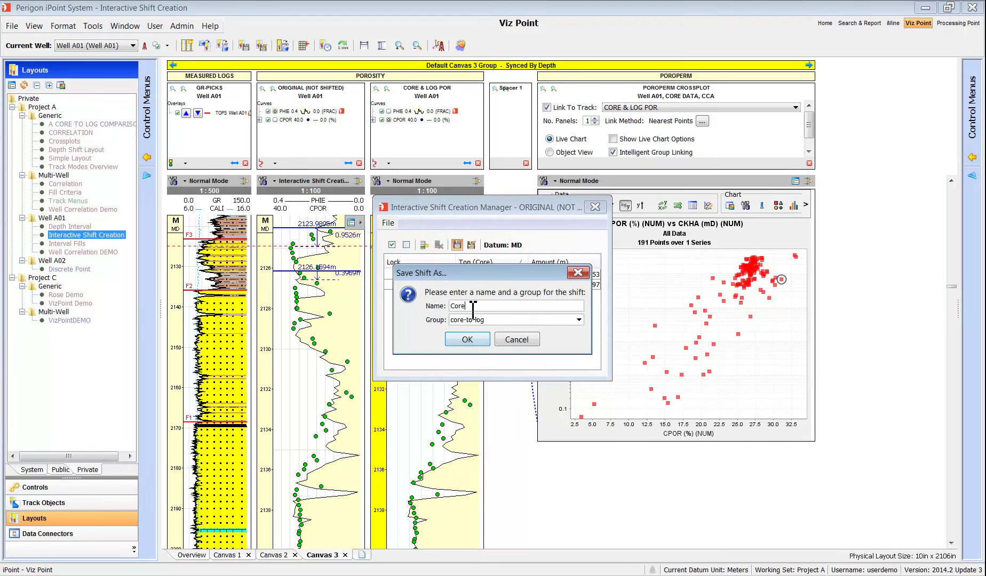
text( Shifted to Log)
click(466, 339)
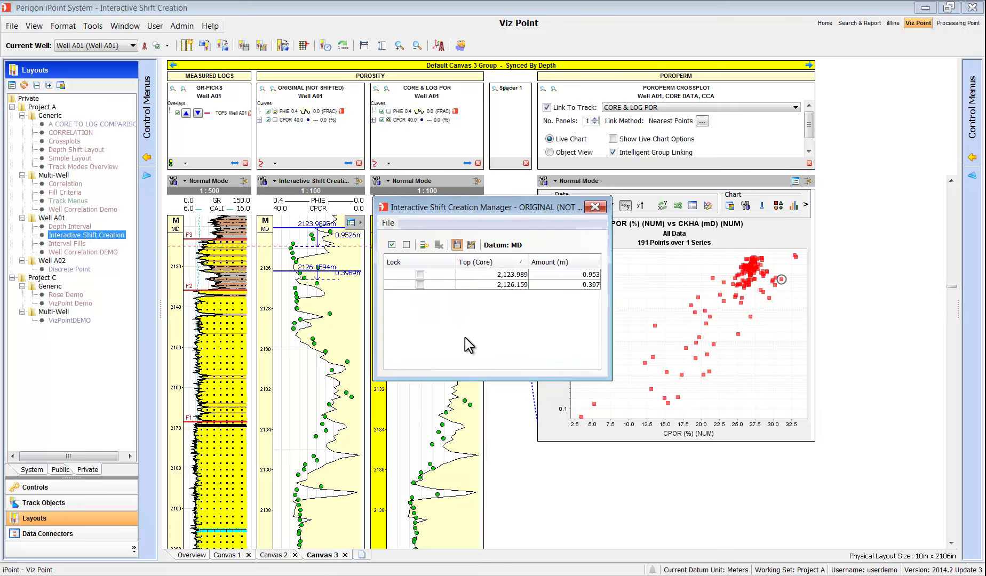
click(595, 207)
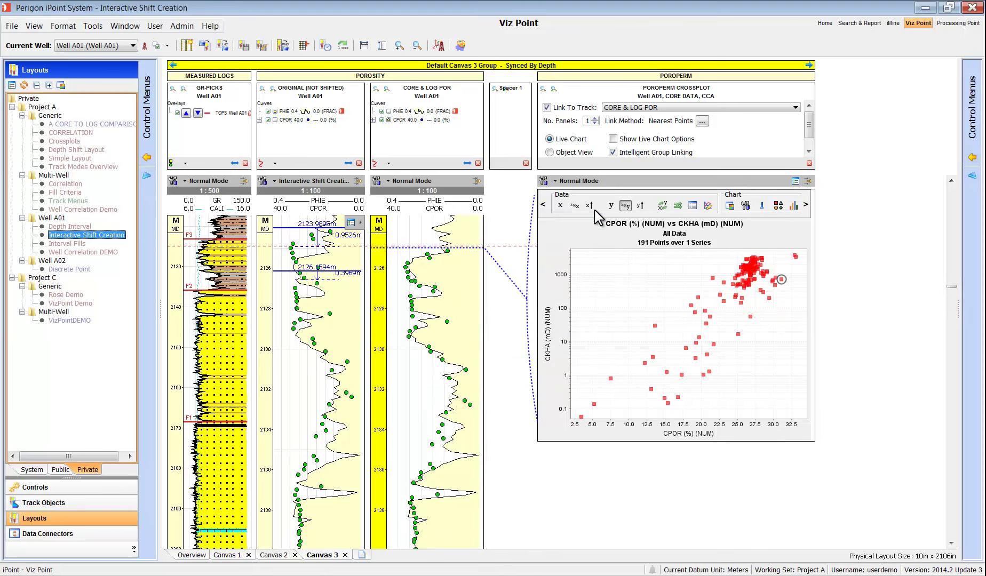
Open the CORRELATION layout on a new canvas, checking core curve coverage in iMine's Curve Matrix
right_click(76, 133)
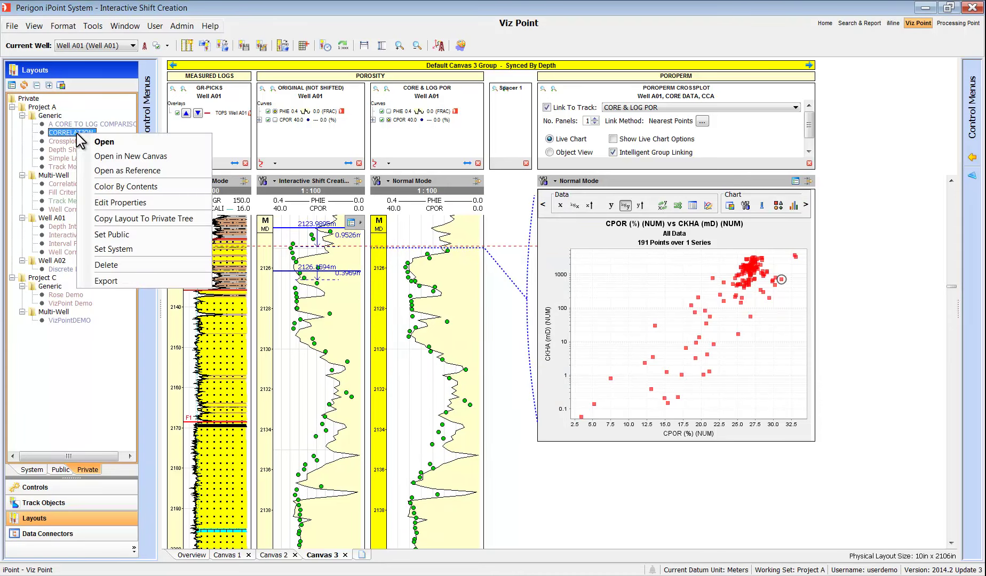
click(125, 156)
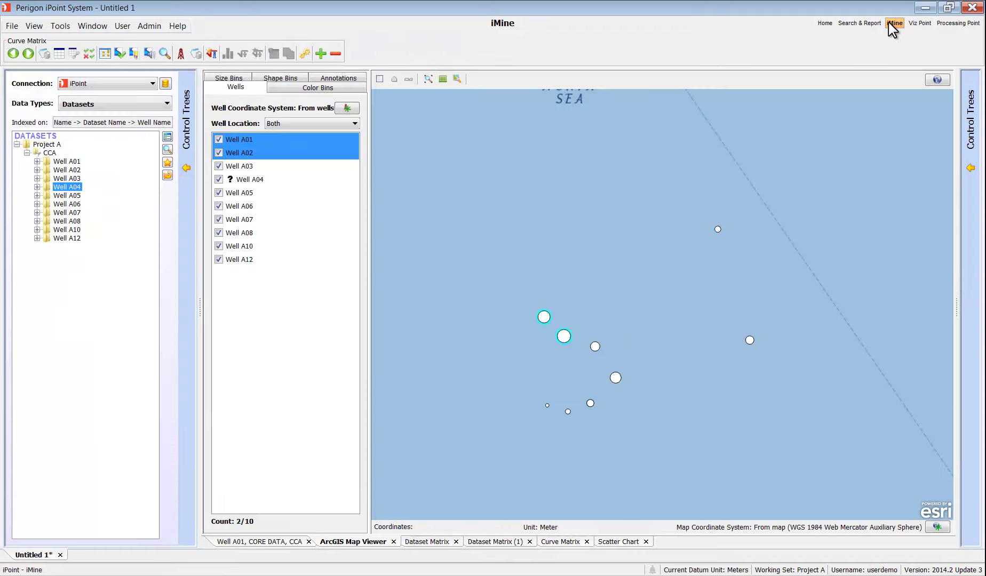
click(889, 22)
click(557, 542)
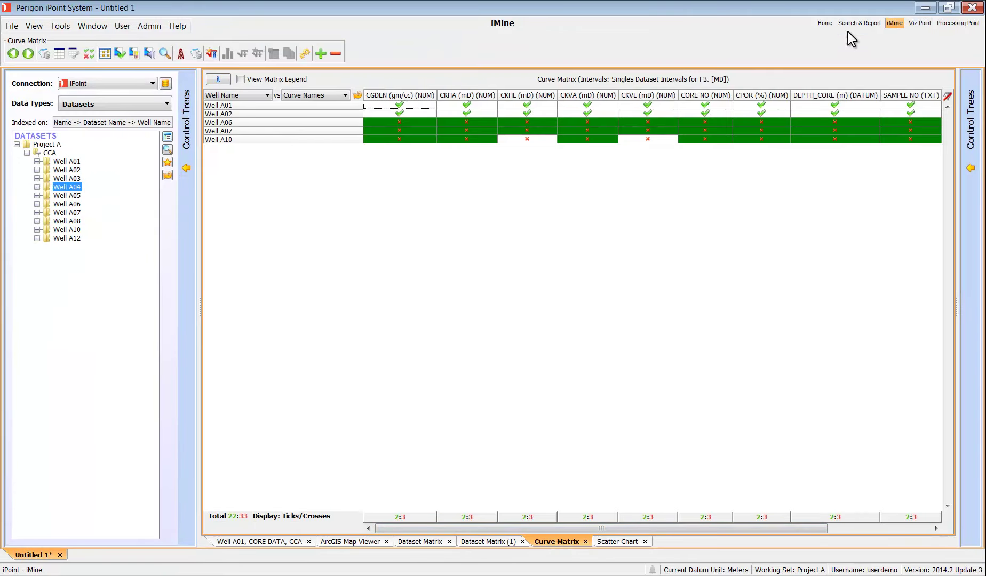
click(918, 23)
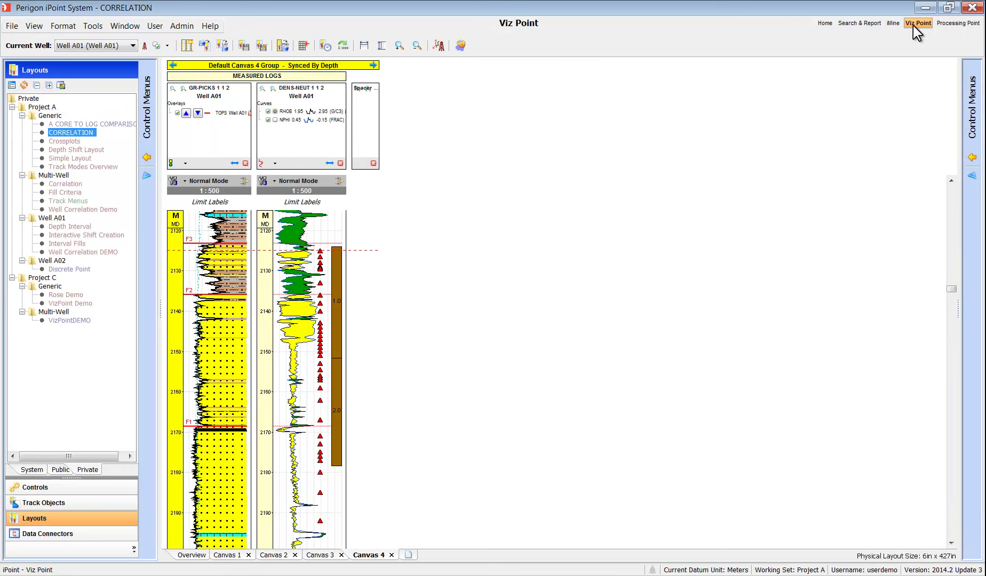
Copy Well A01's track group to Wells A02, A06, A07 and A10
right_click(339, 63)
click(404, 99)
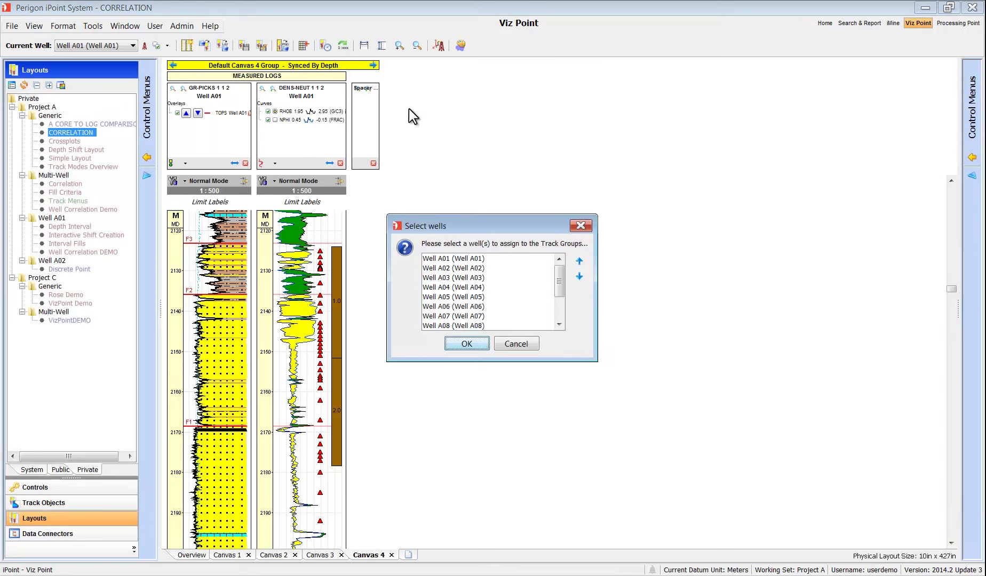
click(472, 268)
scroll(550, 294, down, 1)
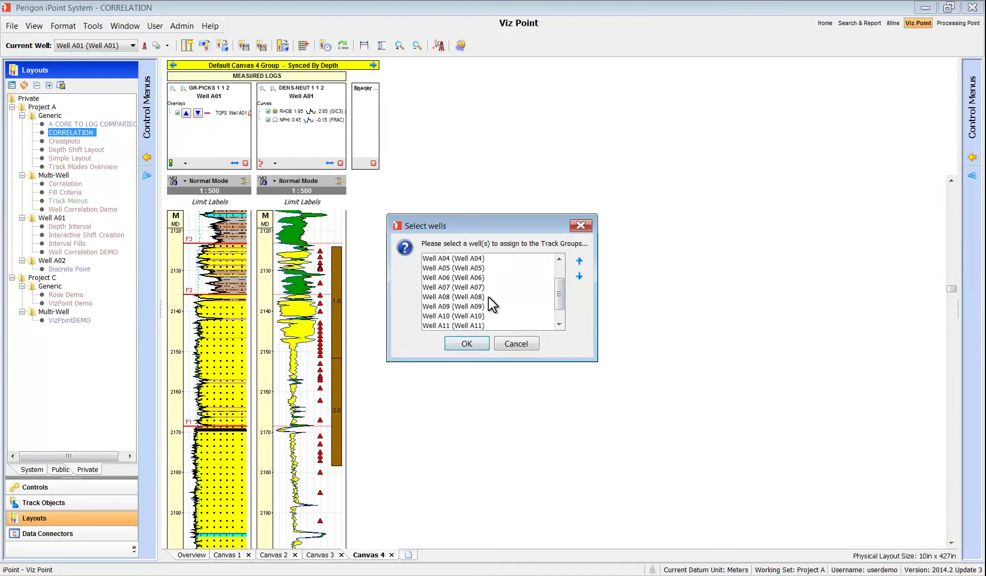
drag(479, 278, 479, 286)
click(476, 314)
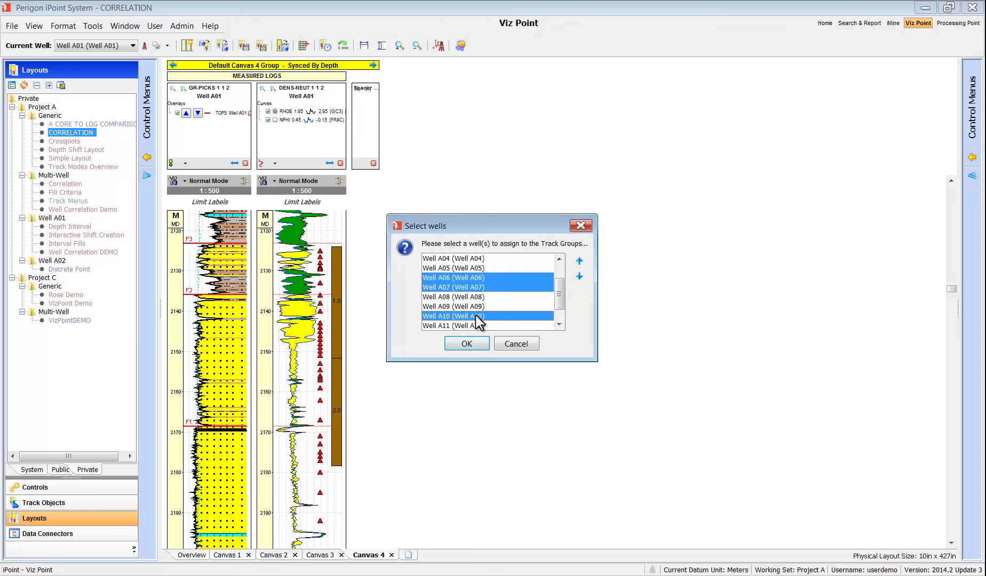
click(472, 345)
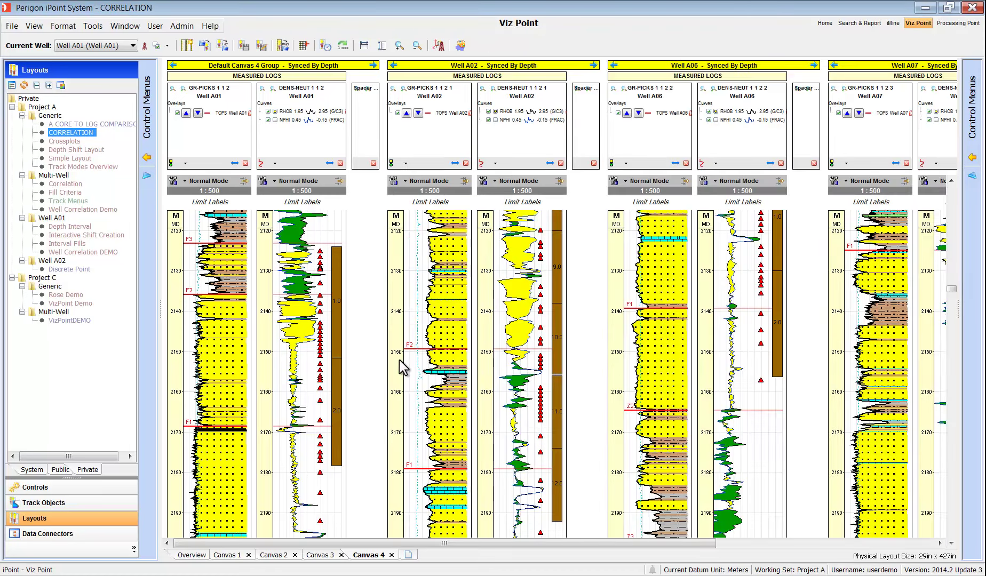
Set all track scales to 1:1000 and switch the tracks to Well Correlation mode
right_click(399, 360)
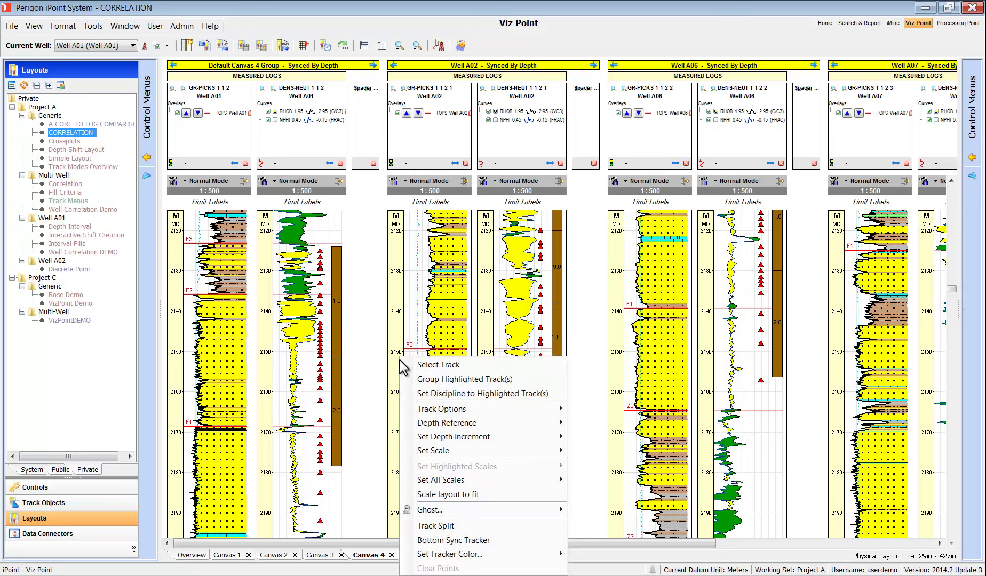
mouse_move(477, 480)
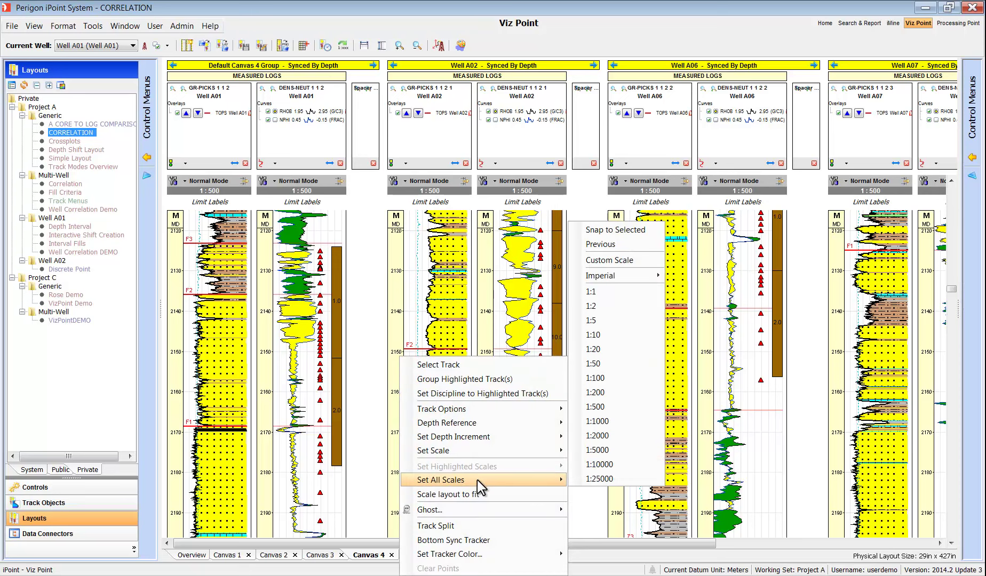
click(620, 419)
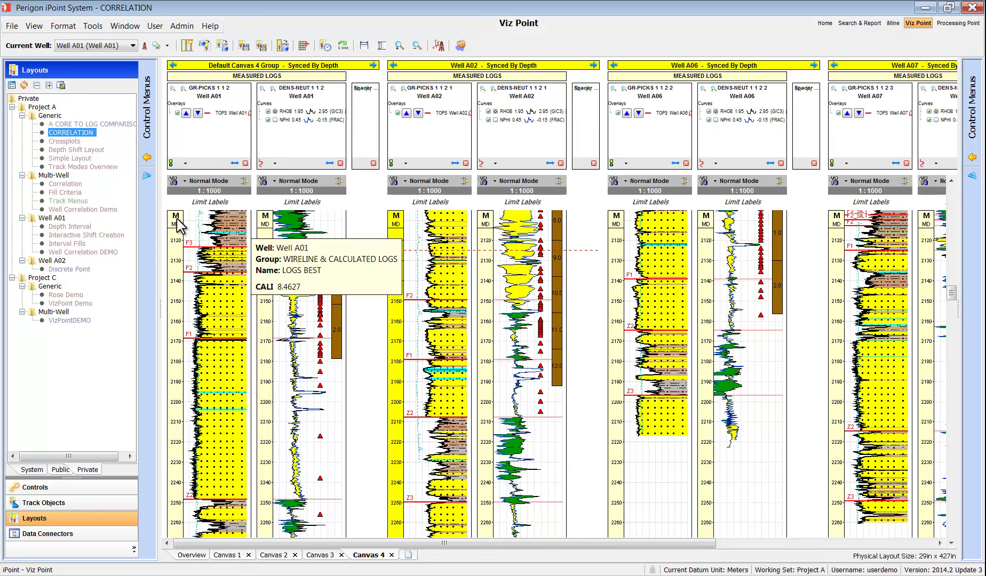
click(147, 176)
click(112, 180)
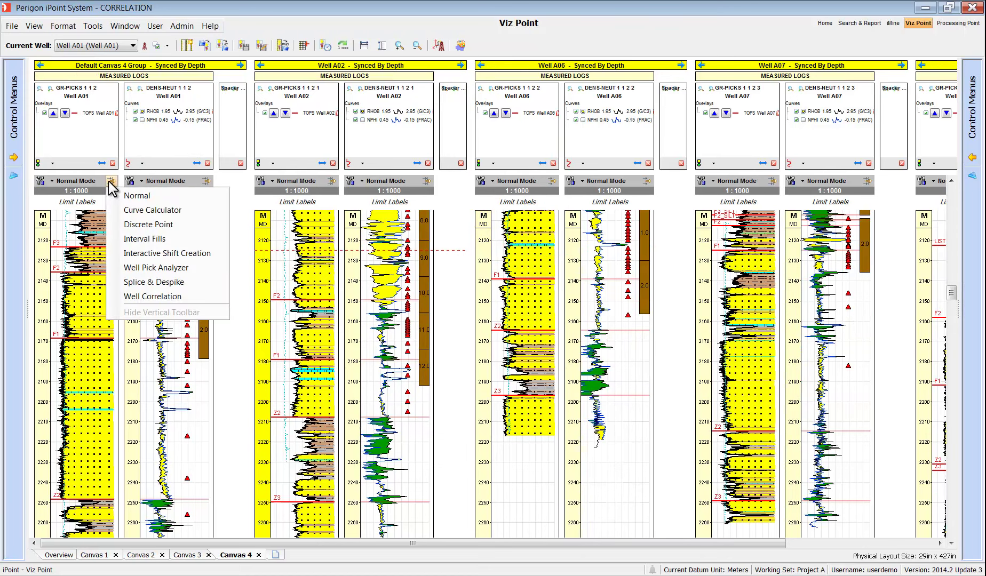
click(177, 299)
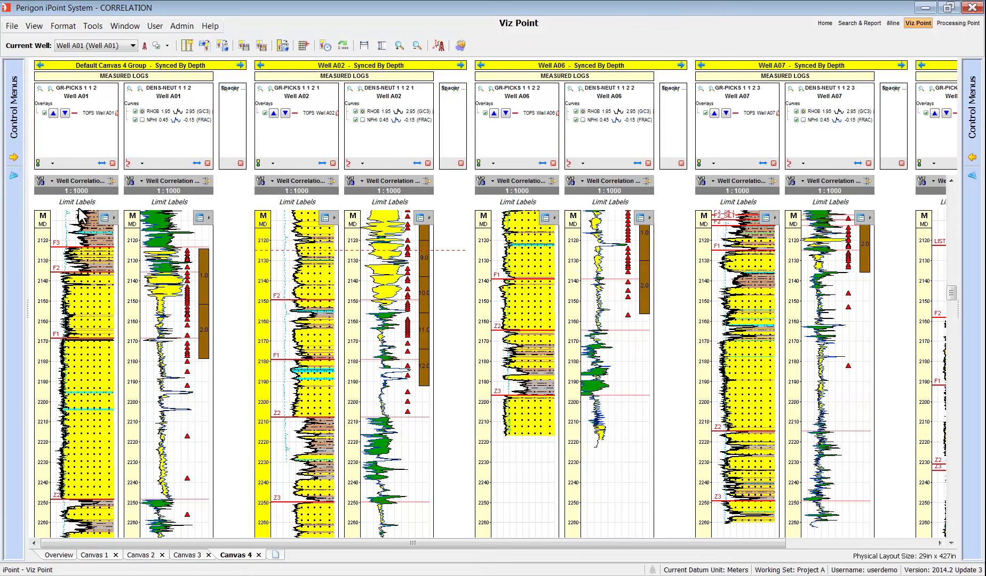
Run the Well Correlation Wizard on Well A01 TOPS, cascading by first dataset, and confirm
click(106, 218)
click(171, 249)
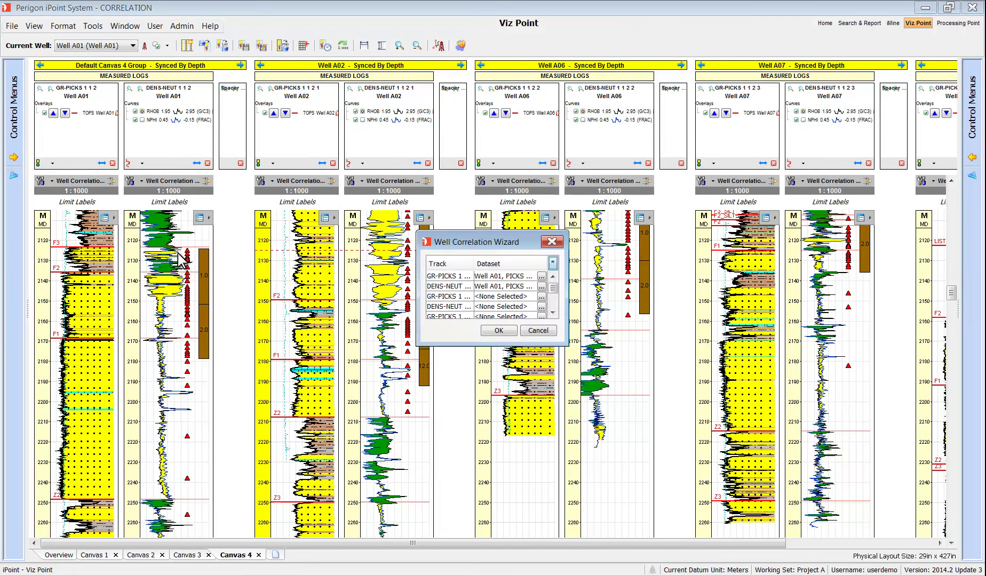
click(542, 276)
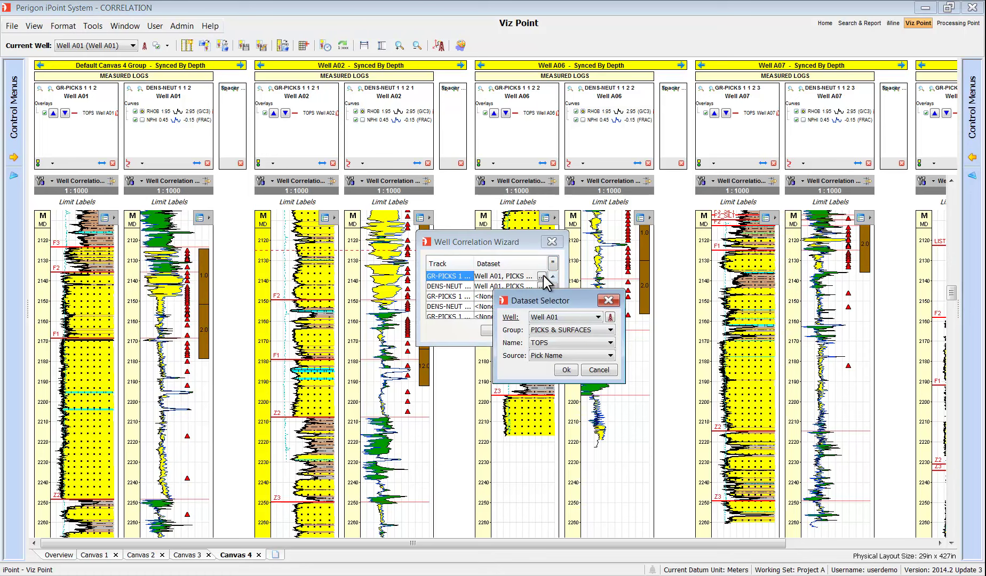
click(566, 370)
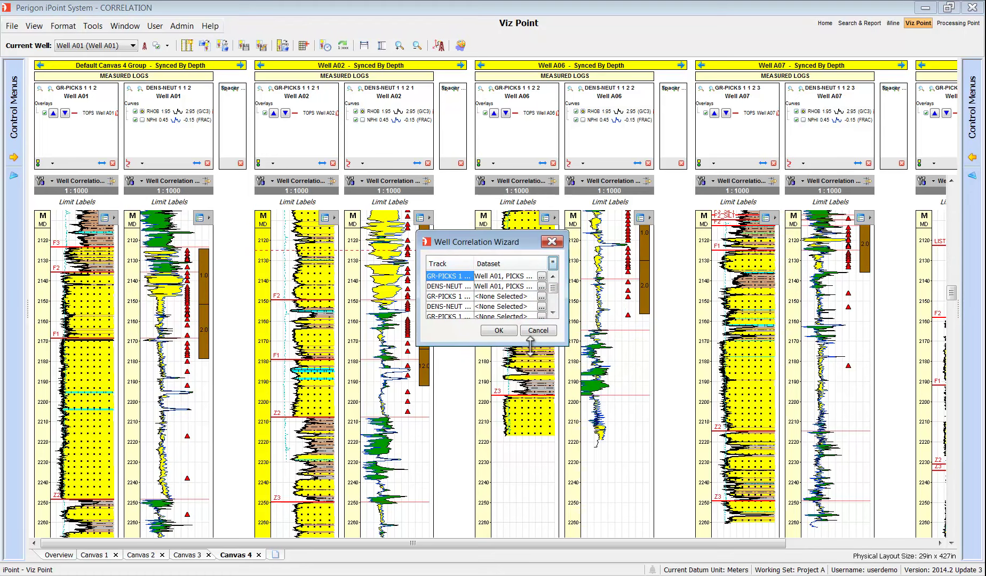
click(552, 262)
click(585, 283)
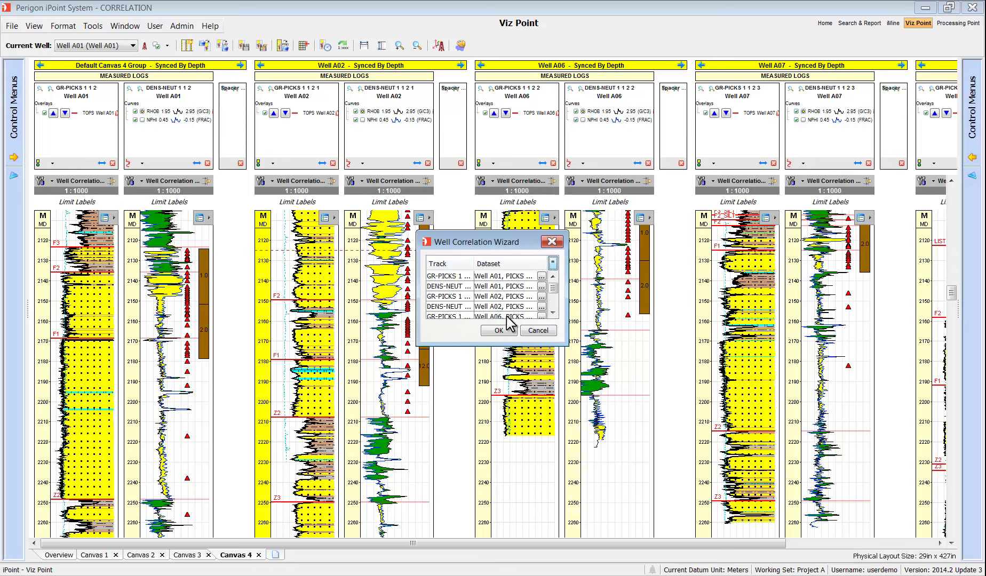
click(499, 331)
click(474, 318)
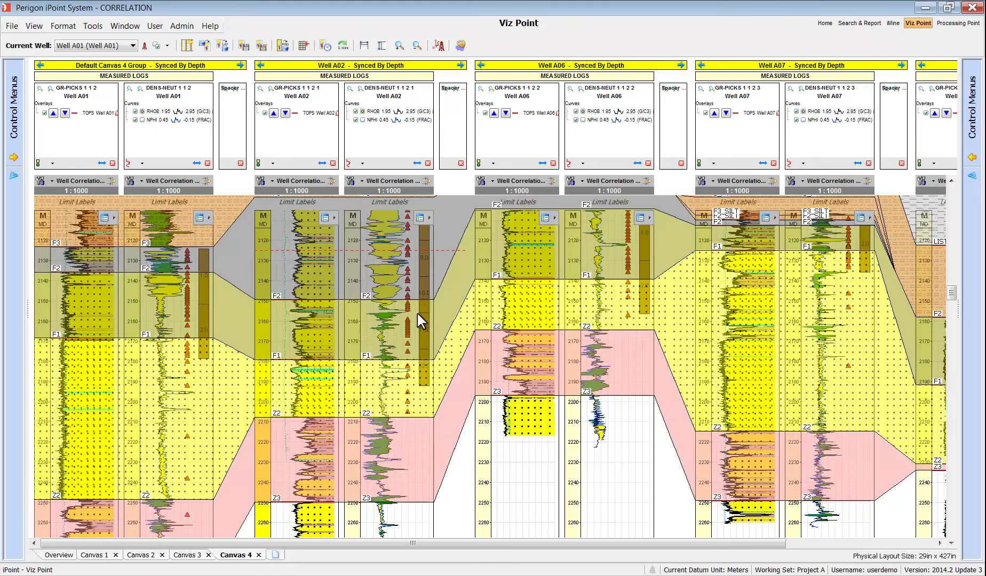
Set the correlation filling to Double Transparency on Tracks
right_click(374, 335)
mouse_move(424, 371)
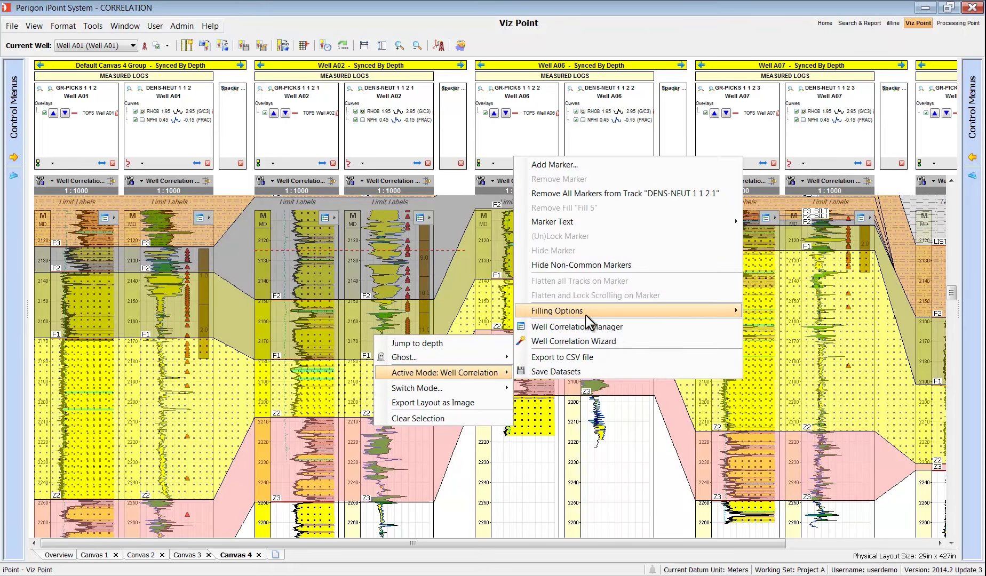
mouse_move(585, 310)
click(821, 355)
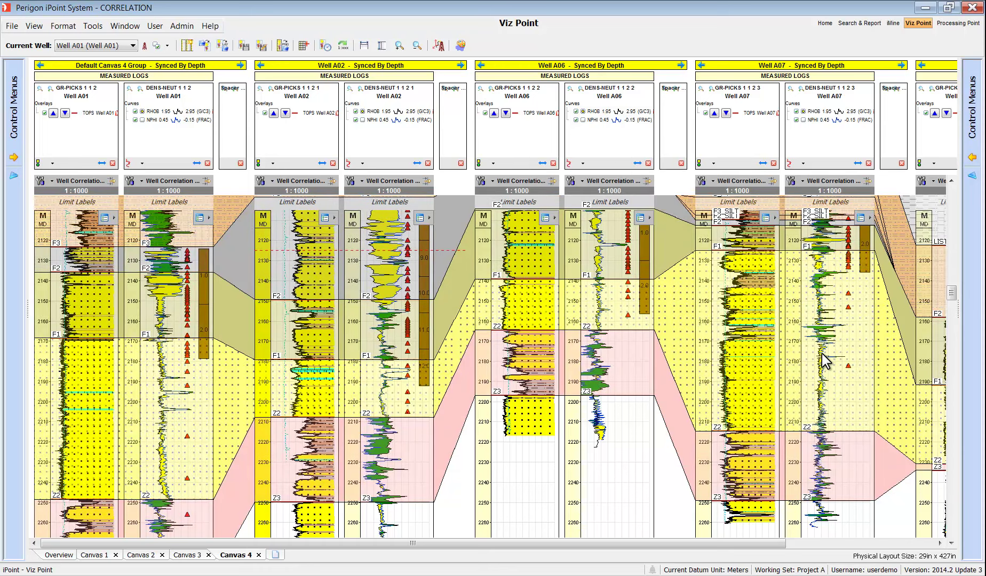
Scroll Wells A02, A06 and A07 up near the LISTA top and re-expand the Layouts panel
scroll(437, 373, up, 4)
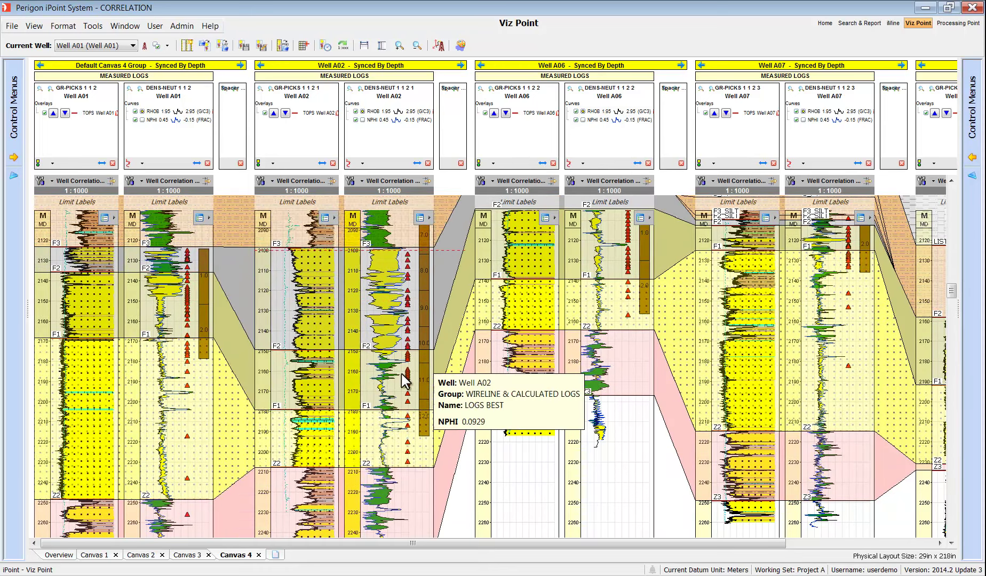
scroll(546, 378, up, 6)
scroll(767, 377, up, 4)
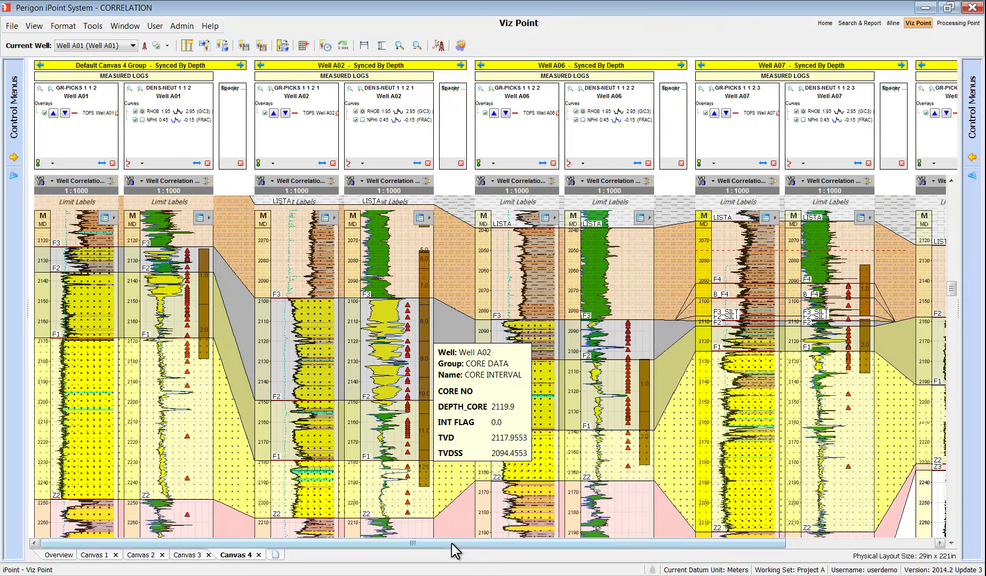
drag(452, 544, 696, 550)
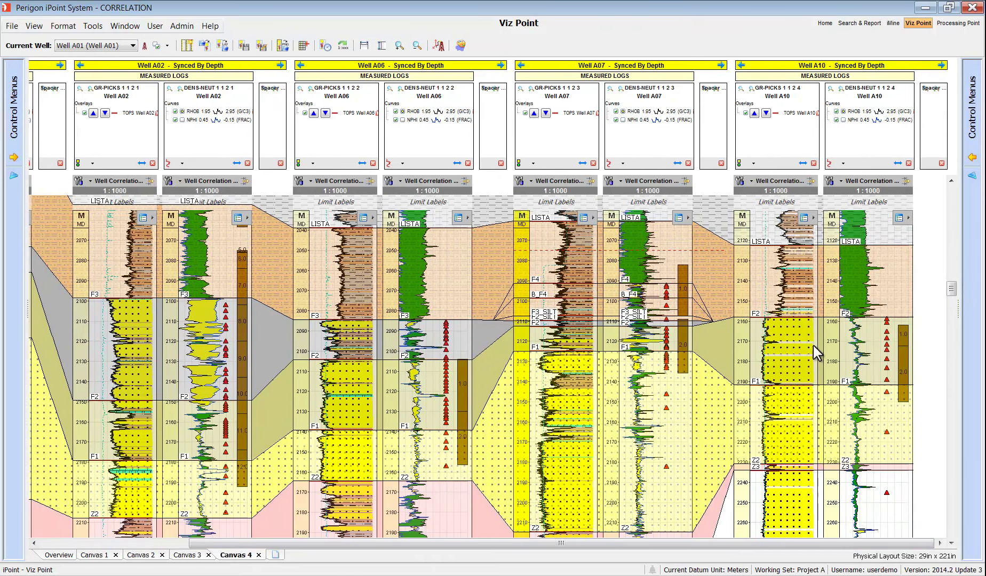
mouse_move(682, 325)
mouse_move(459, 361)
mouse_move(460, 430)
click(16, 159)
Set the CORRELATION layout to Public from the Layouts tree
right_click(66, 132)
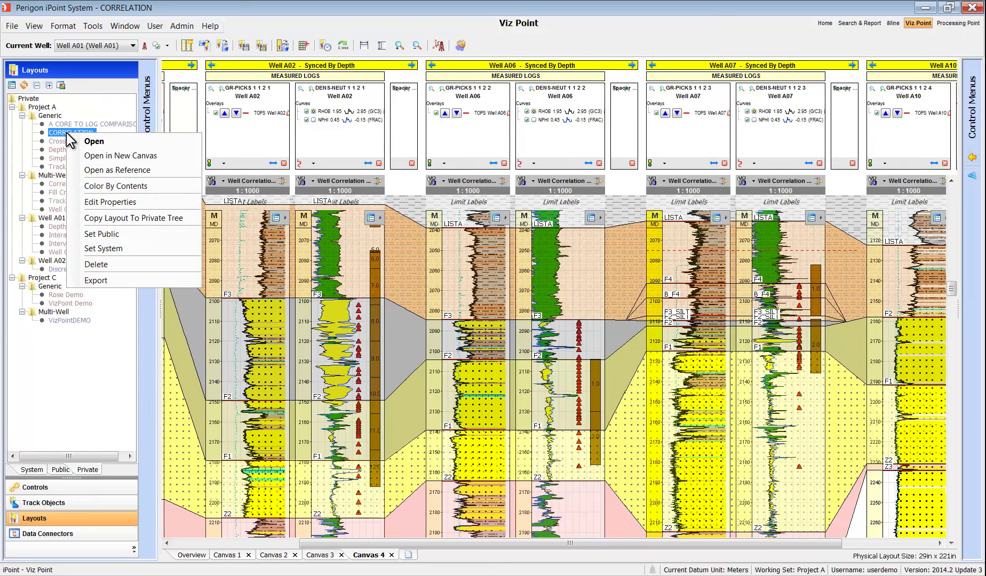
click(143, 238)
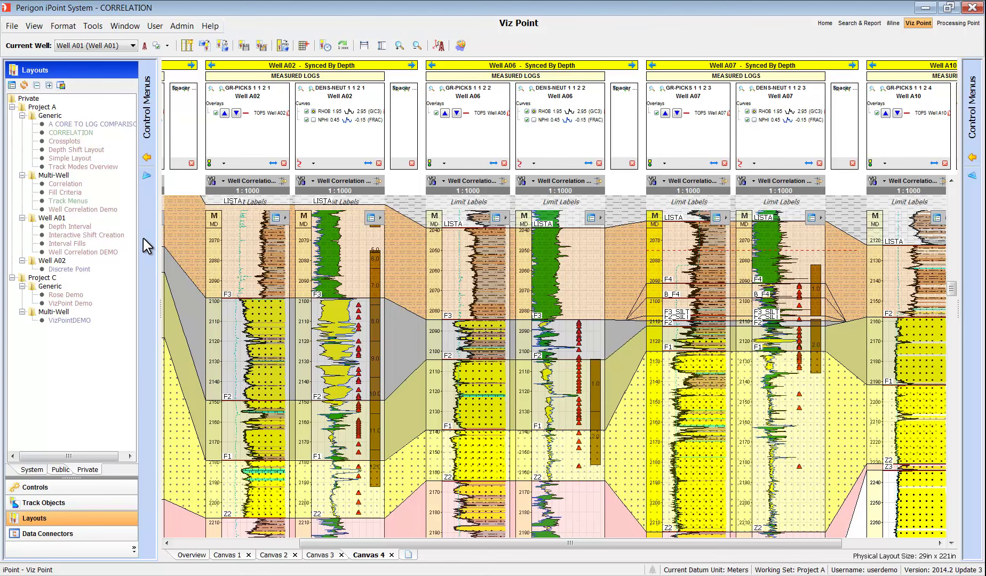